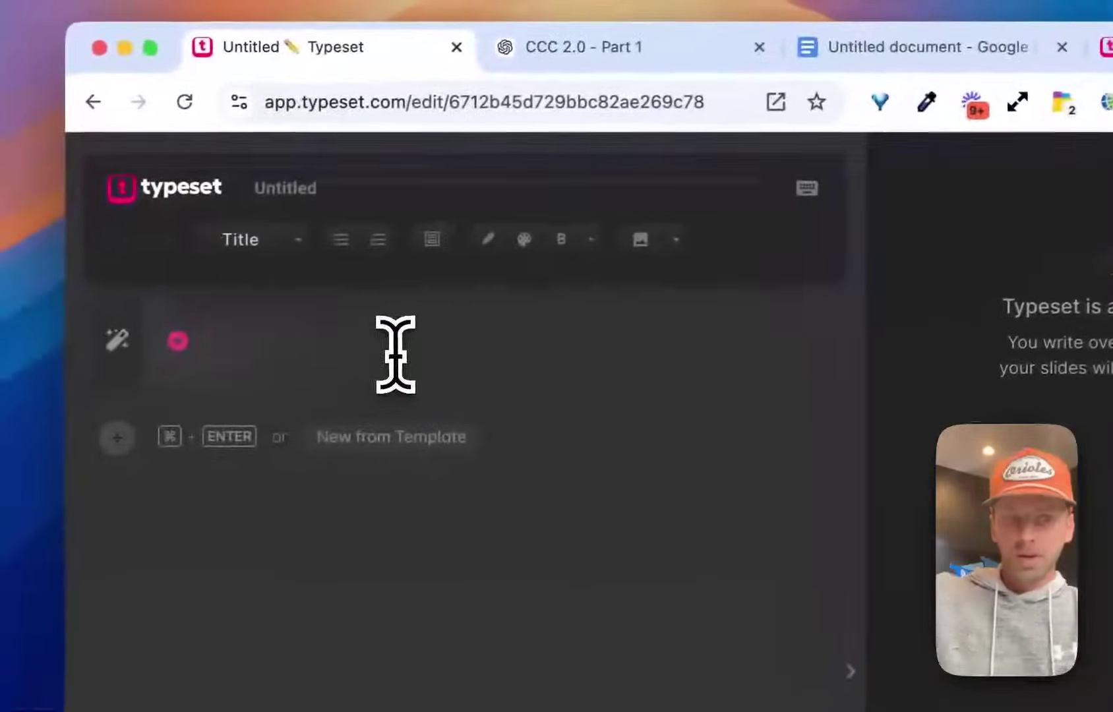
Type the title 'Start typing...', fix the typo, and drop the empty fourth bullet.
{"action": "type", "text": "Start"}
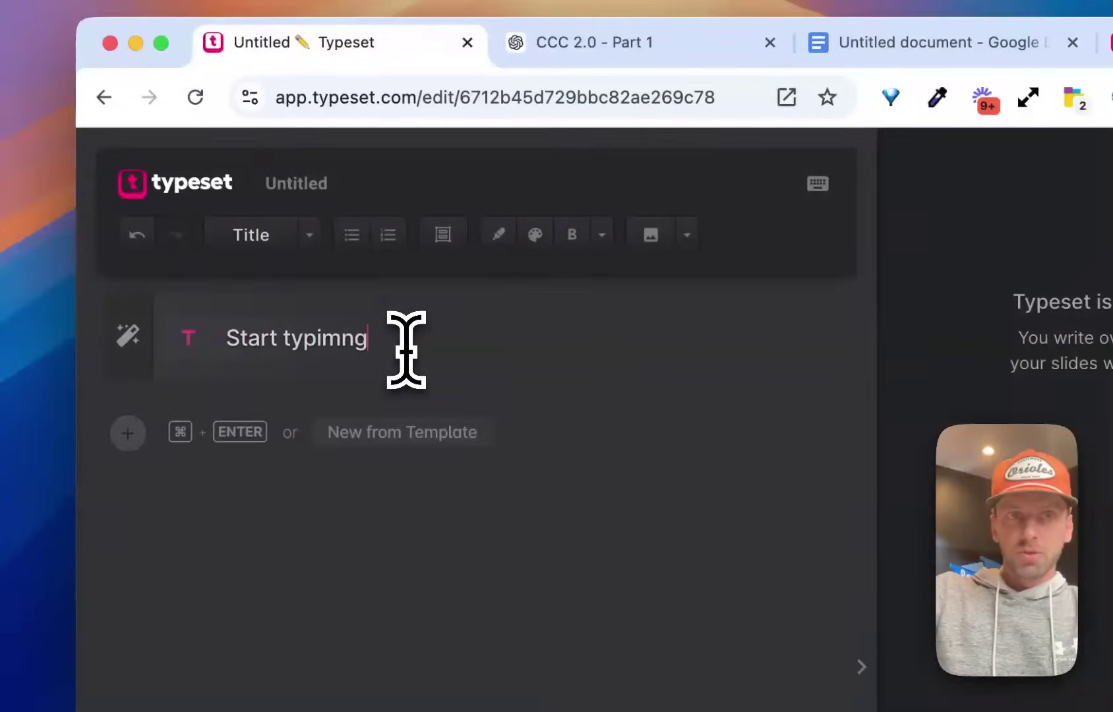
{"action": "type", "text": " typimng"}
{"action": "key", "text": "BackSpace"}
{"action": "key", "text": "BackSpace"}
{"action": "key", "text": "BackSpace"}
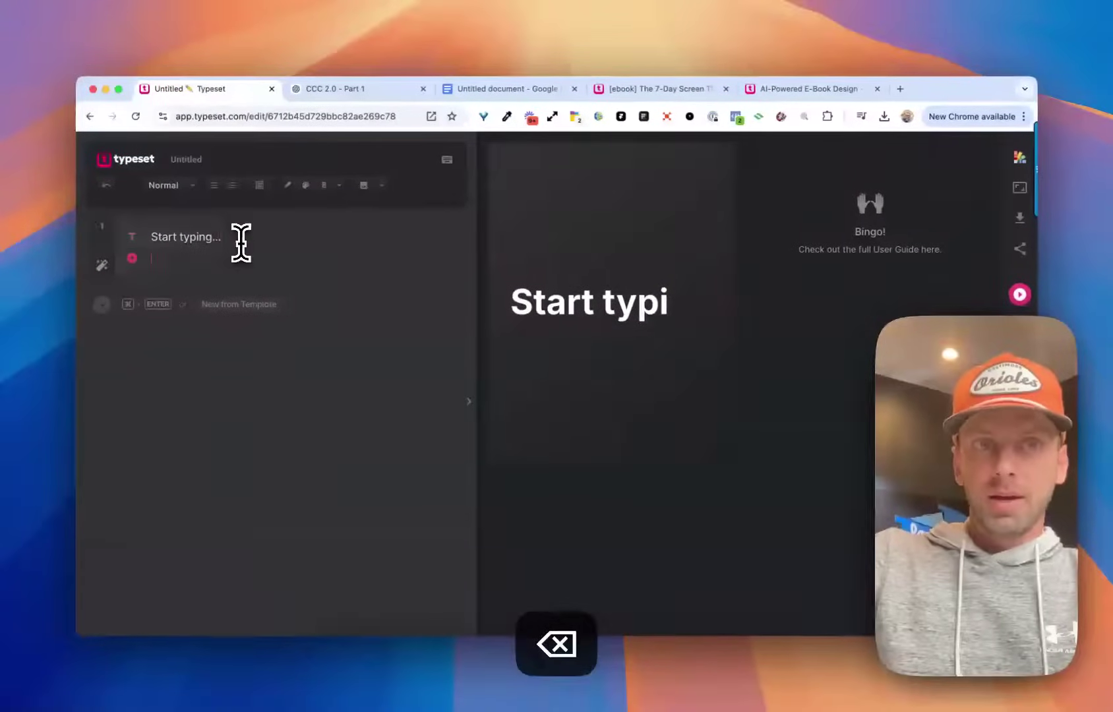
{"action": "type", "text": "ng..."}
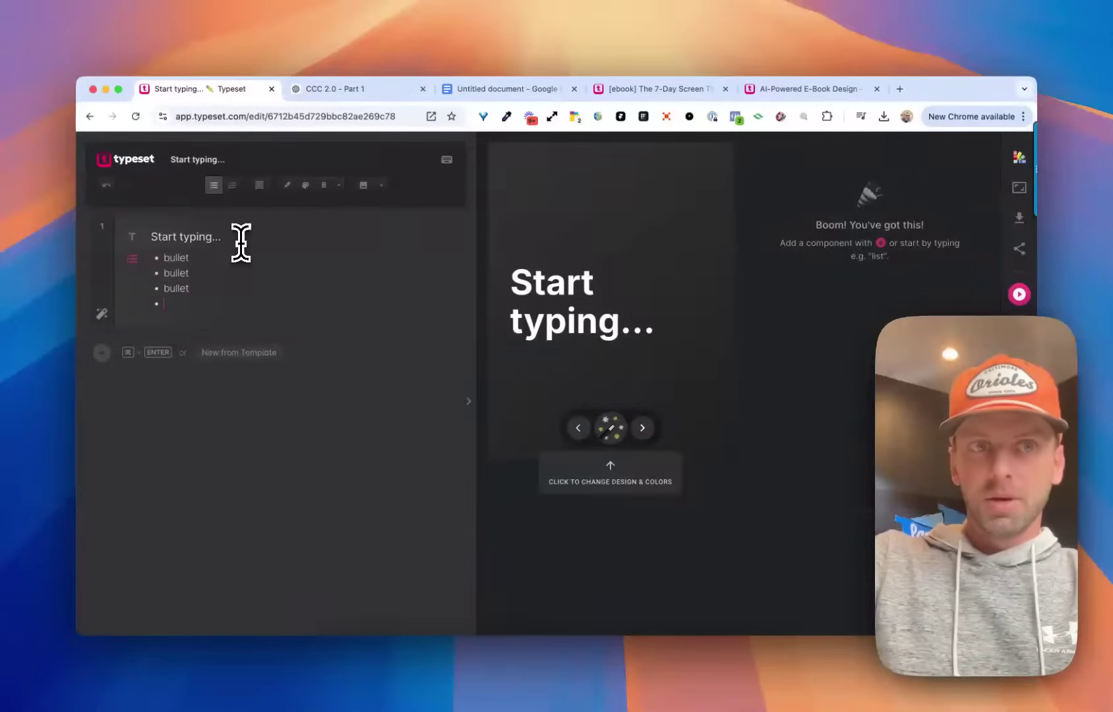
{"action": "key", "text": "Return"}
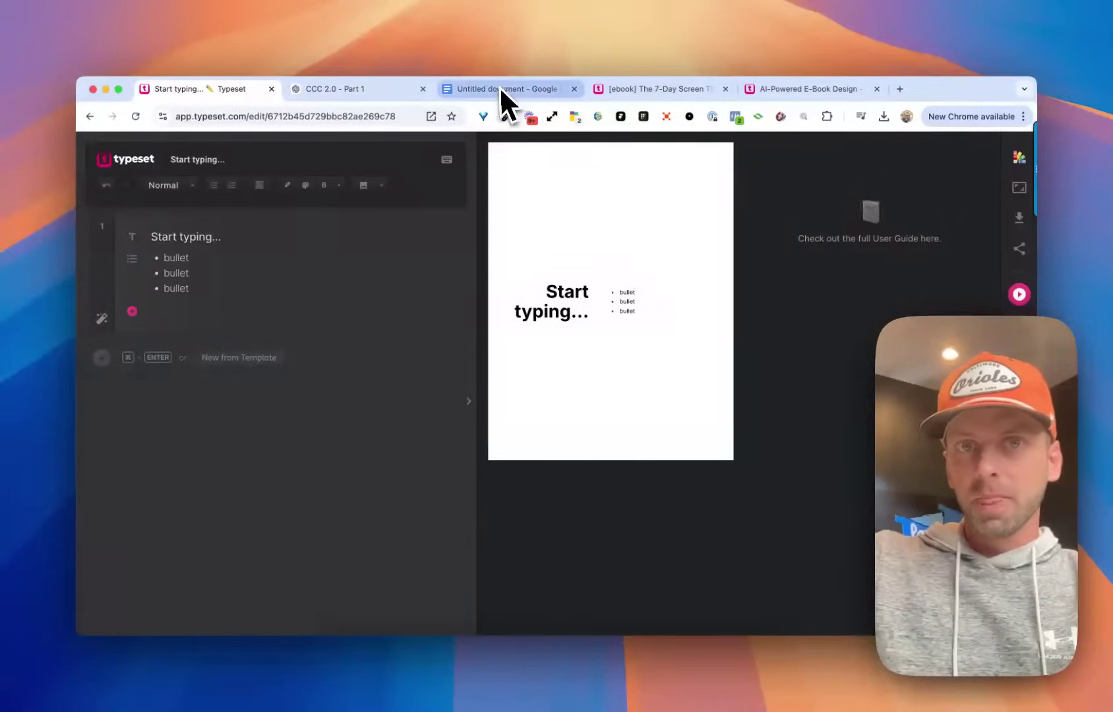
Scroll through the Google Docs ebook draft, then view the 'CCC 2.0 - Part 1' ChatGPT chat.
{"action": "left_click", "coordinate": [465, 89]}
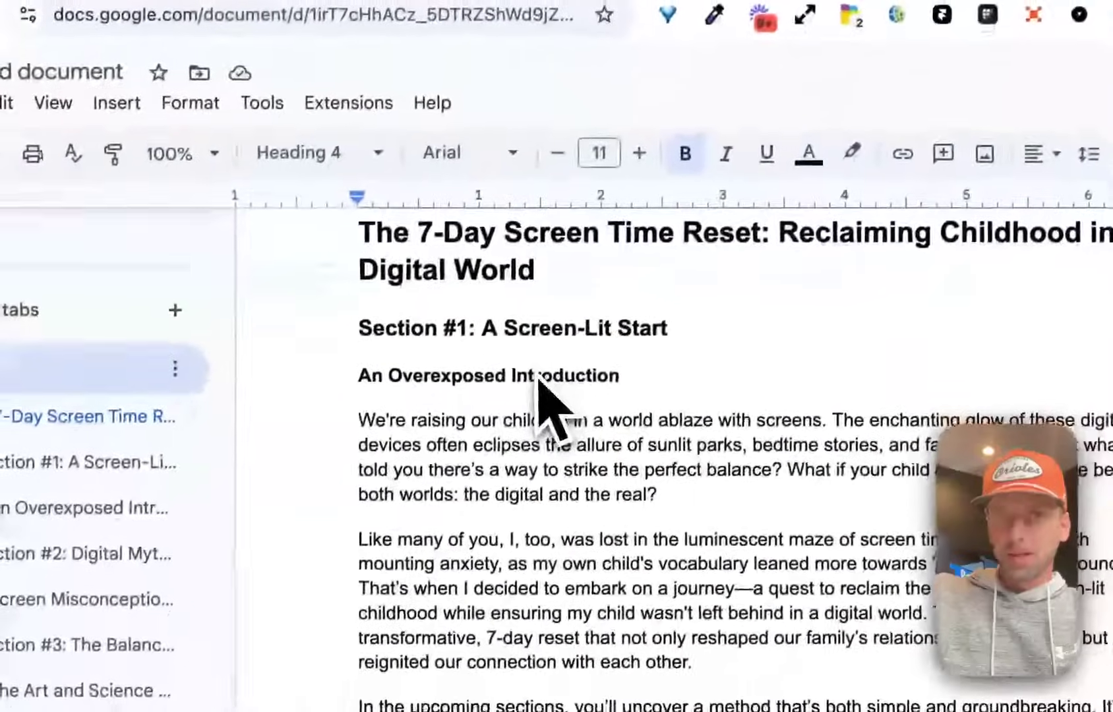
{"action": "scroll", "coordinate": [406, 294], "scroll_direction": "down", "scroll_amount": 5}
{"action": "scroll", "coordinate": [540, 371], "scroll_direction": "down", "scroll_amount": 5}
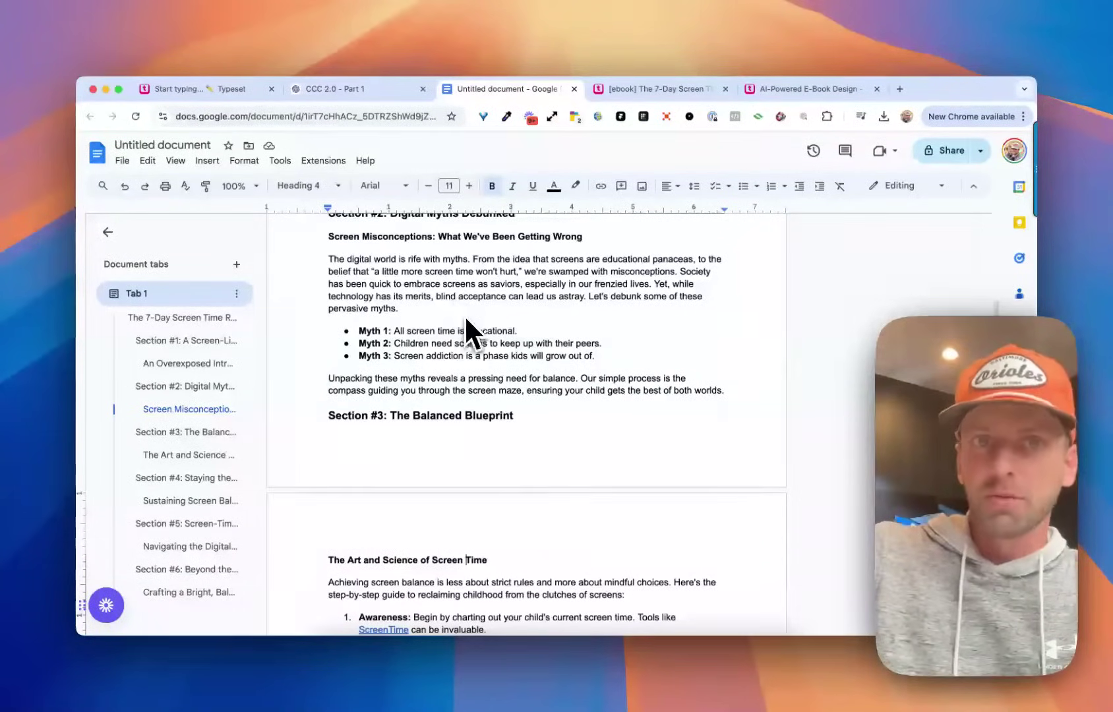
{"action": "scroll", "coordinate": [467, 321], "scroll_direction": "up", "scroll_amount": 10}
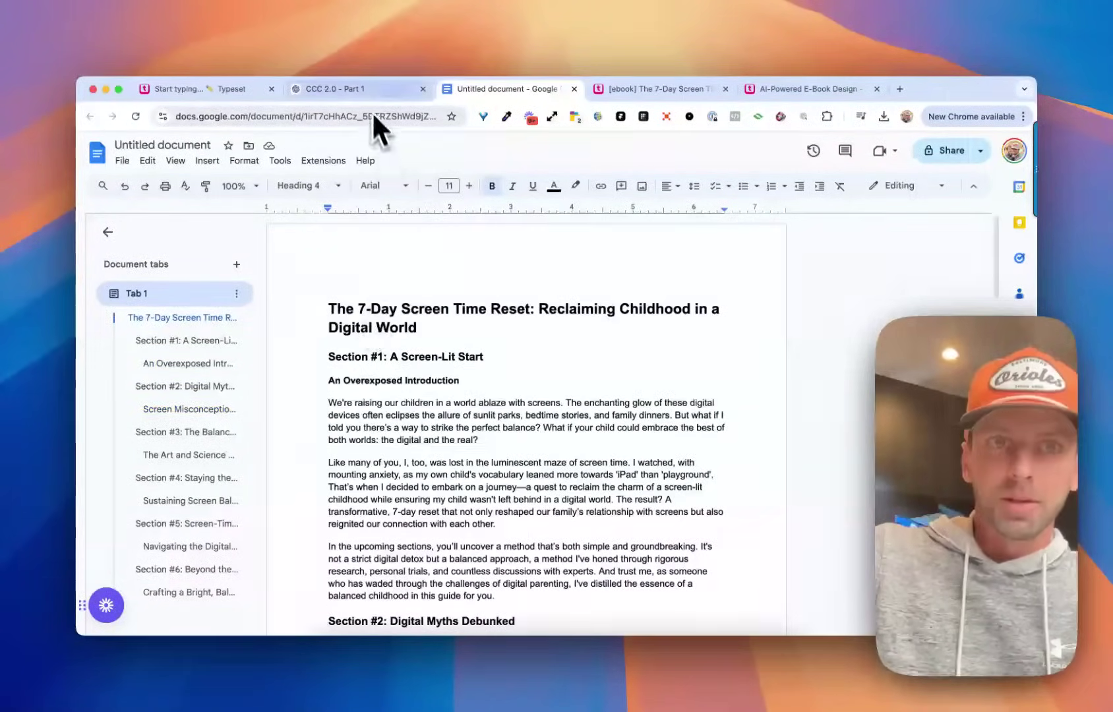
{"action": "left_click", "coordinate": [352, 91]}
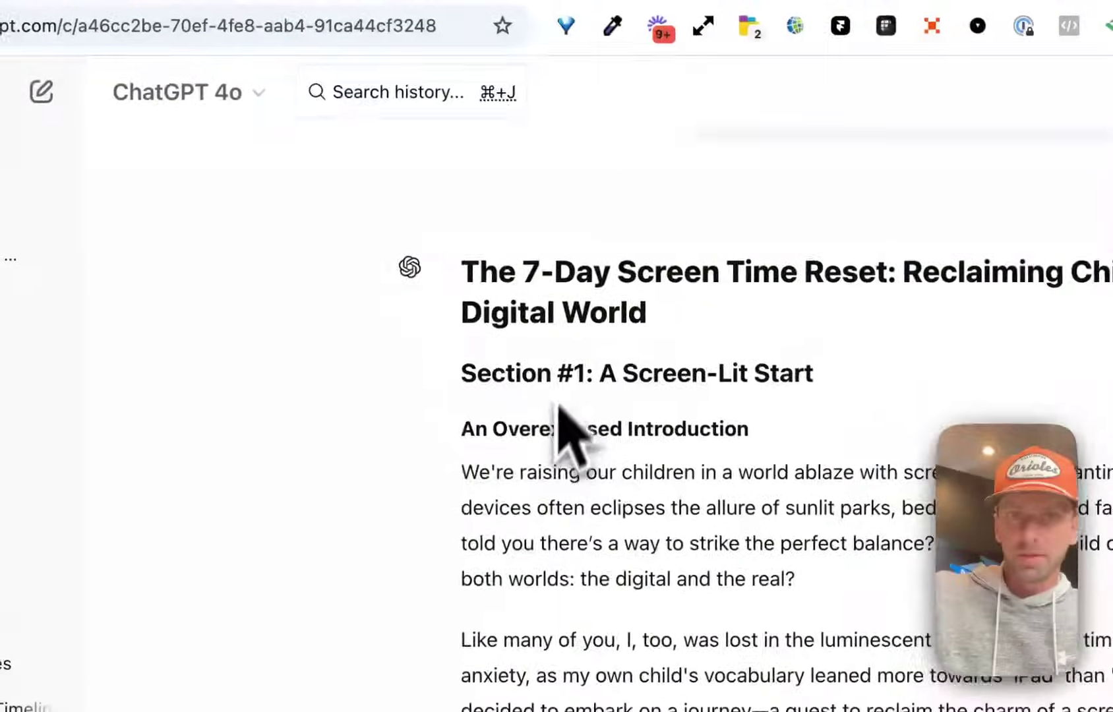
{"action": "scroll", "coordinate": [559, 403], "scroll_direction": "down", "scroll_amount": 1}
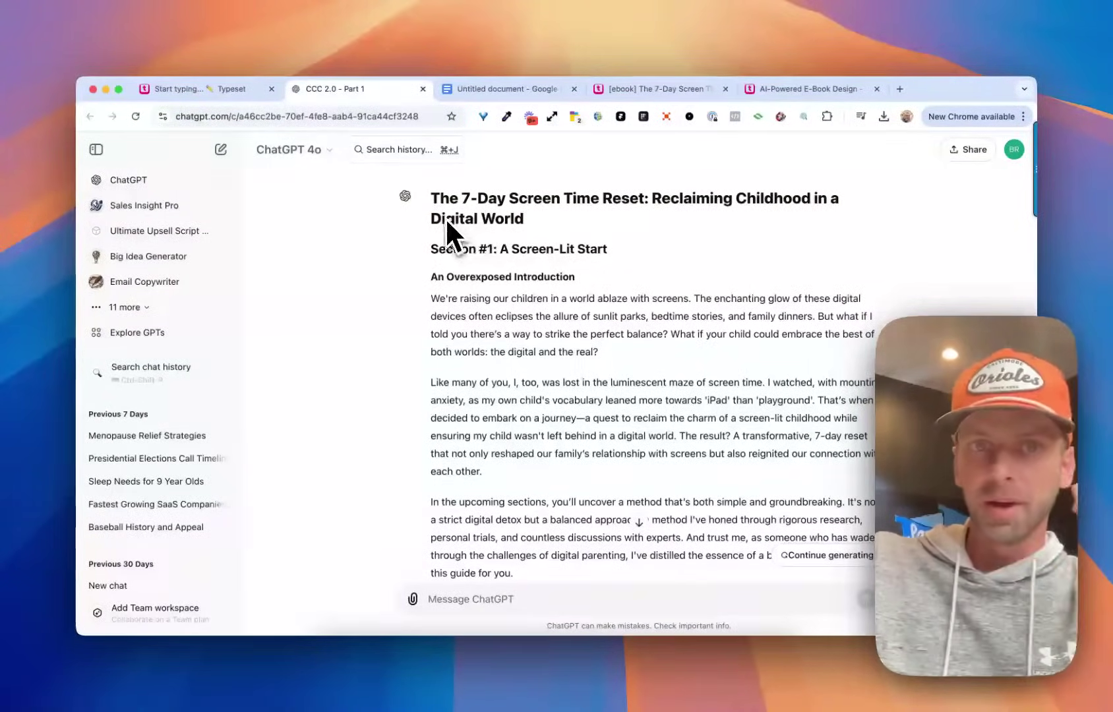
{"action": "scroll", "coordinate": [449, 237], "scroll_direction": "up", "scroll_amount": 5}
{"action": "scroll", "coordinate": [515, 280], "scroll_direction": "down", "scroll_amount": 2}
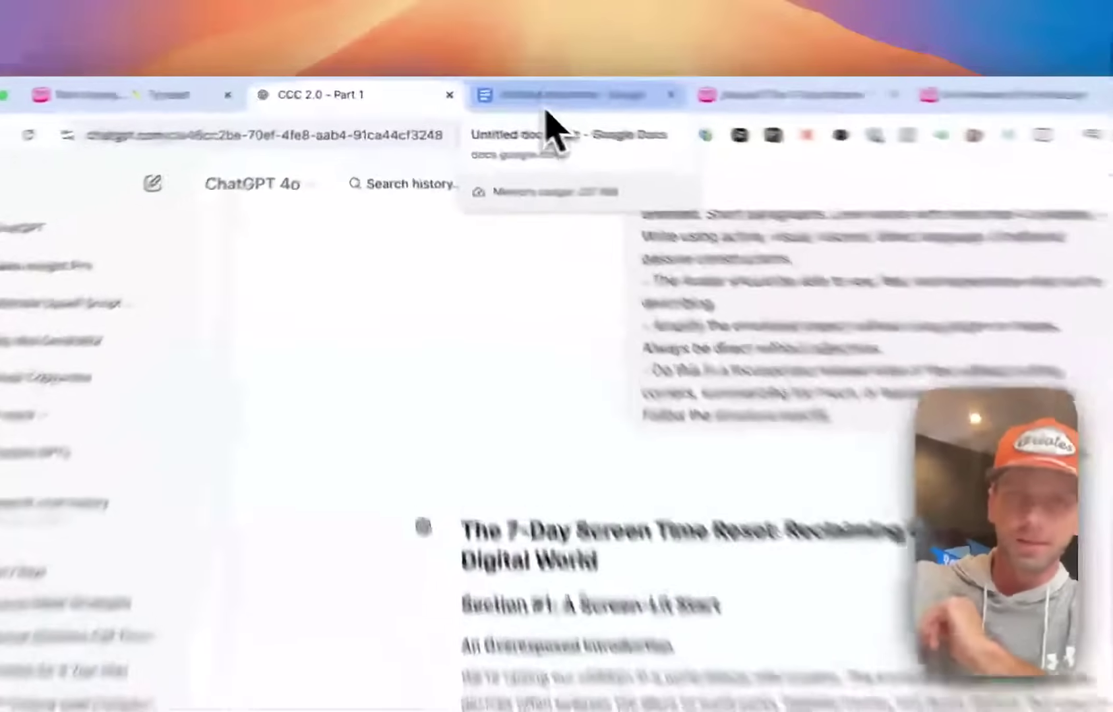
Select the 'The 7-Day Screen Time Reset' draft text in Google Docs, copy it, and go back to Typeset.
{"action": "left_click", "coordinate": [488, 92]}
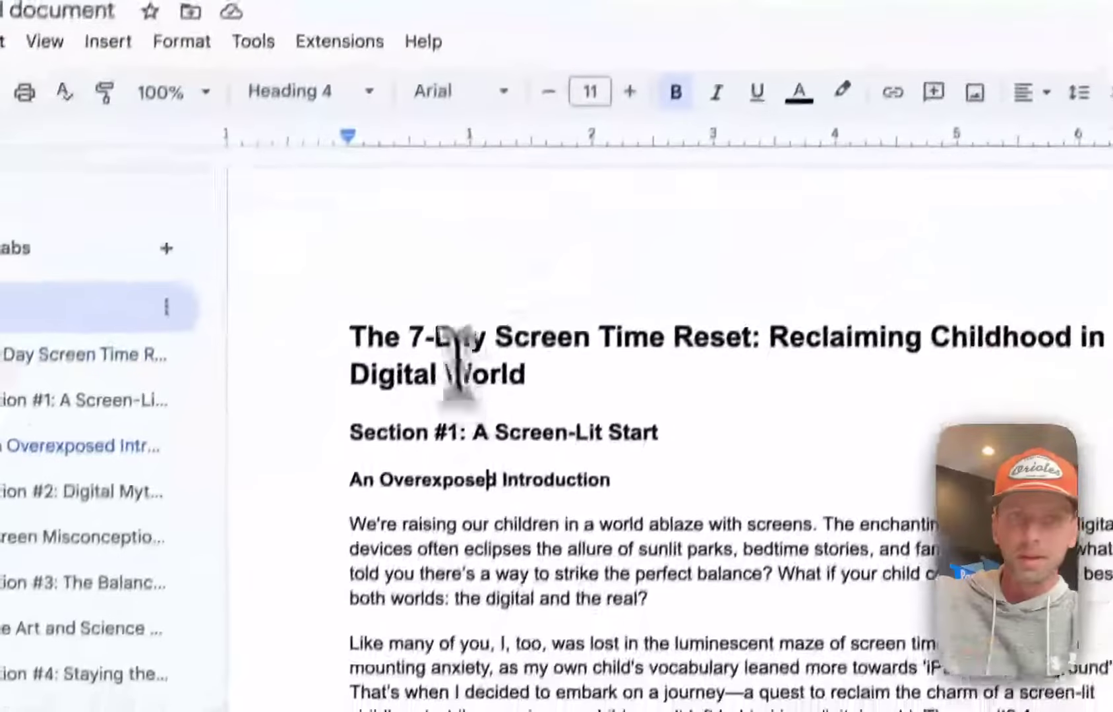
{"action": "left_click_drag", "start_coordinate": [357, 192], "coordinate": [729, 485]}
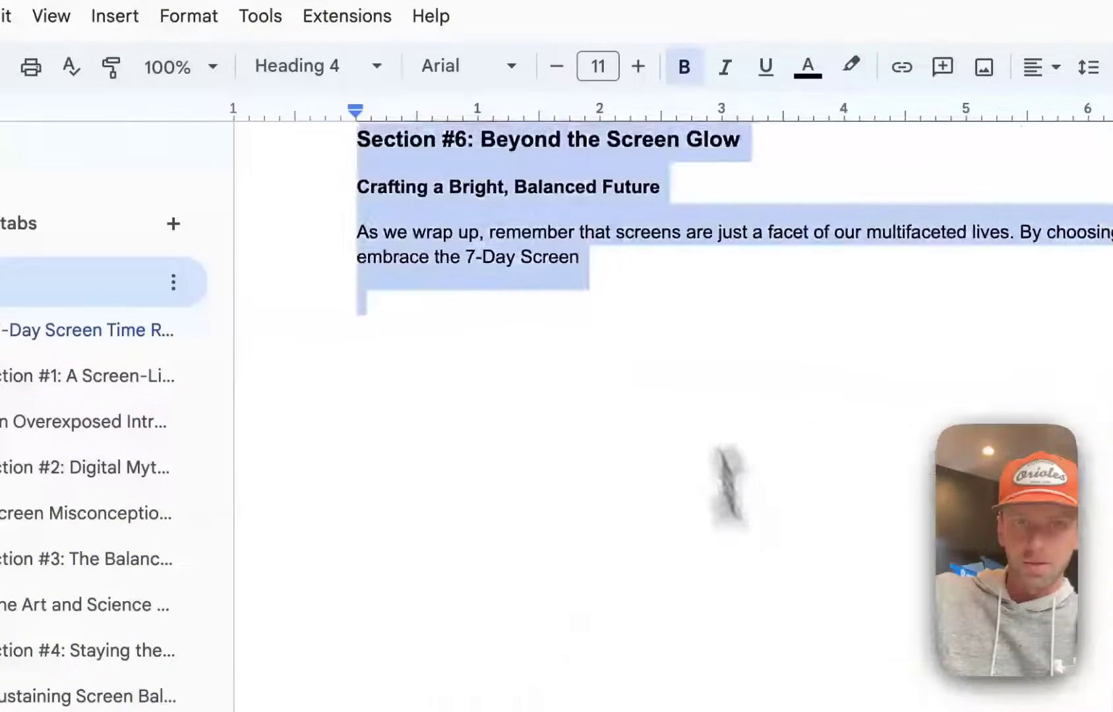
{"action": "right_click", "coordinate": [568, 238]}
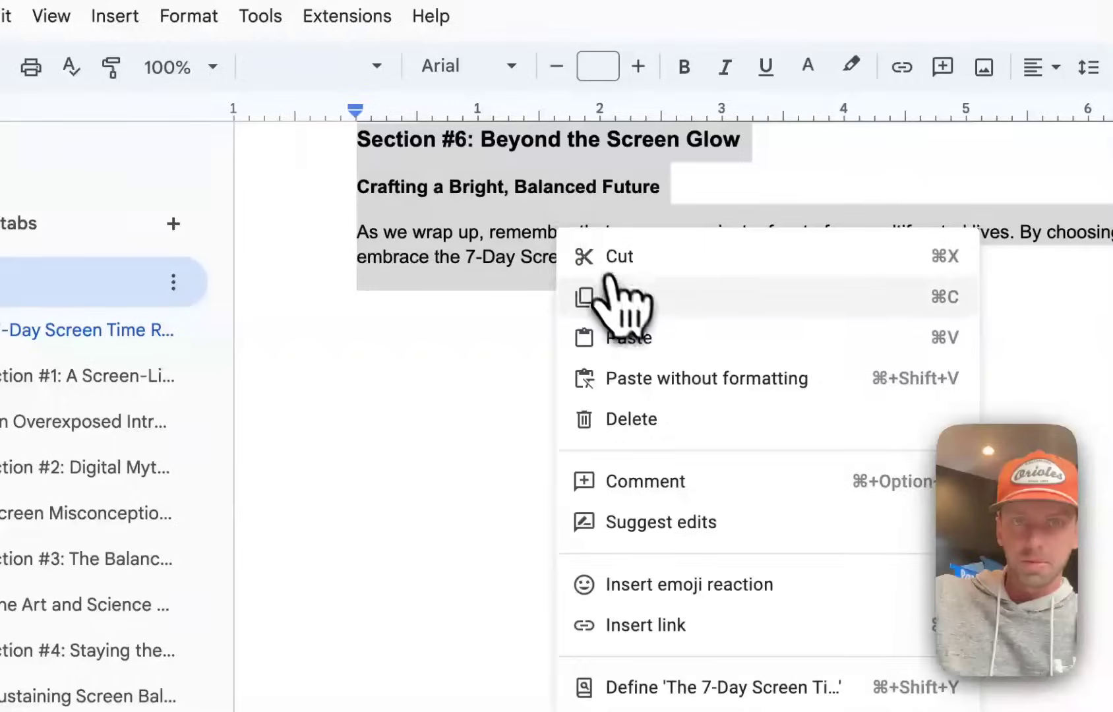
{"action": "left_click", "coordinate": [622, 296]}
{"action": "left_click", "coordinate": [301, 99]}
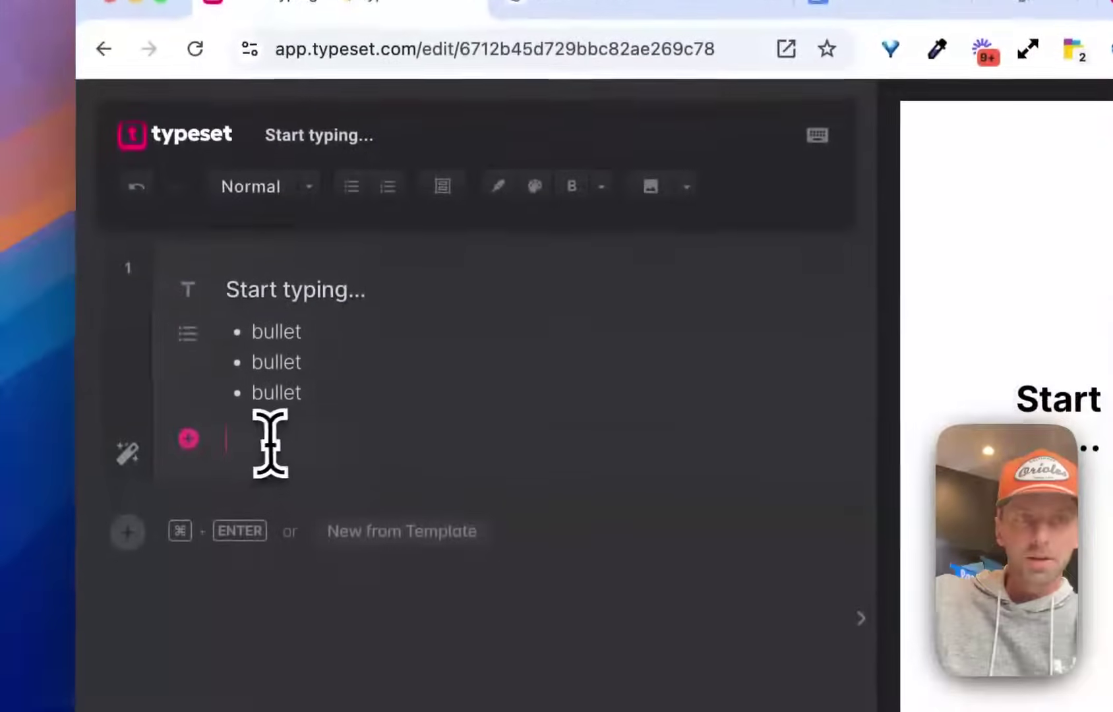
Delete the test heading and bullets, paste the ebook text, and scroll up to the title slide.
{"action": "left_click_drag", "start_coordinate": [250, 528], "coordinate": [209, 375]}
{"action": "key", "text": "BackSpace"}
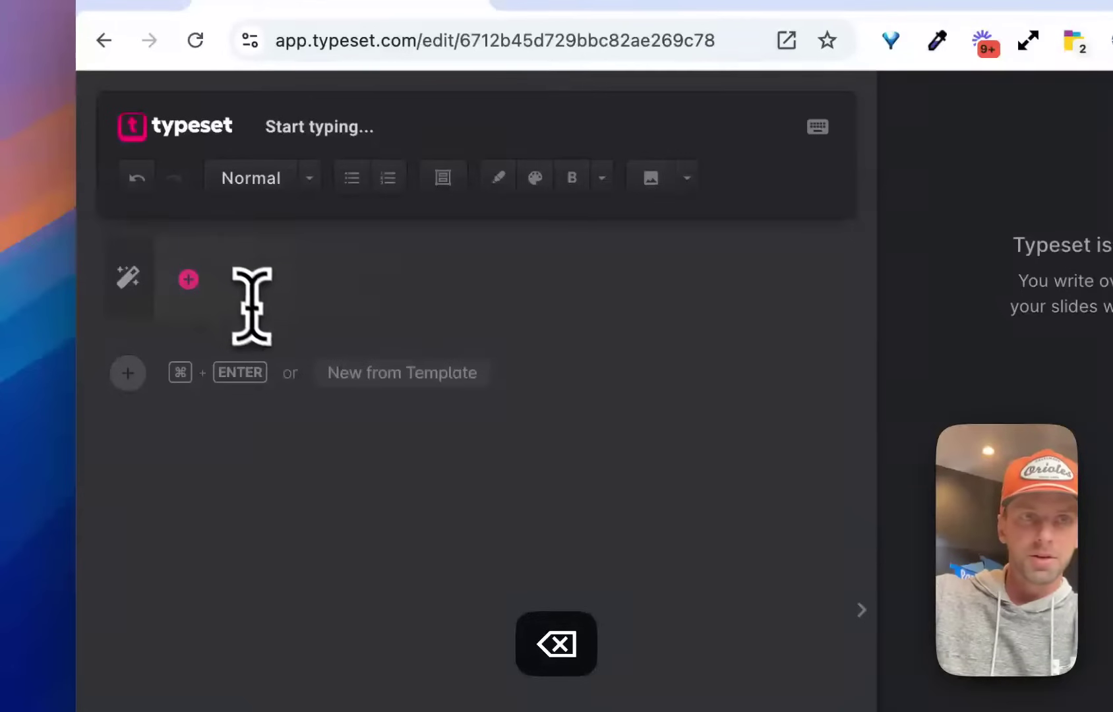
{"action": "key", "text": "super+v"}
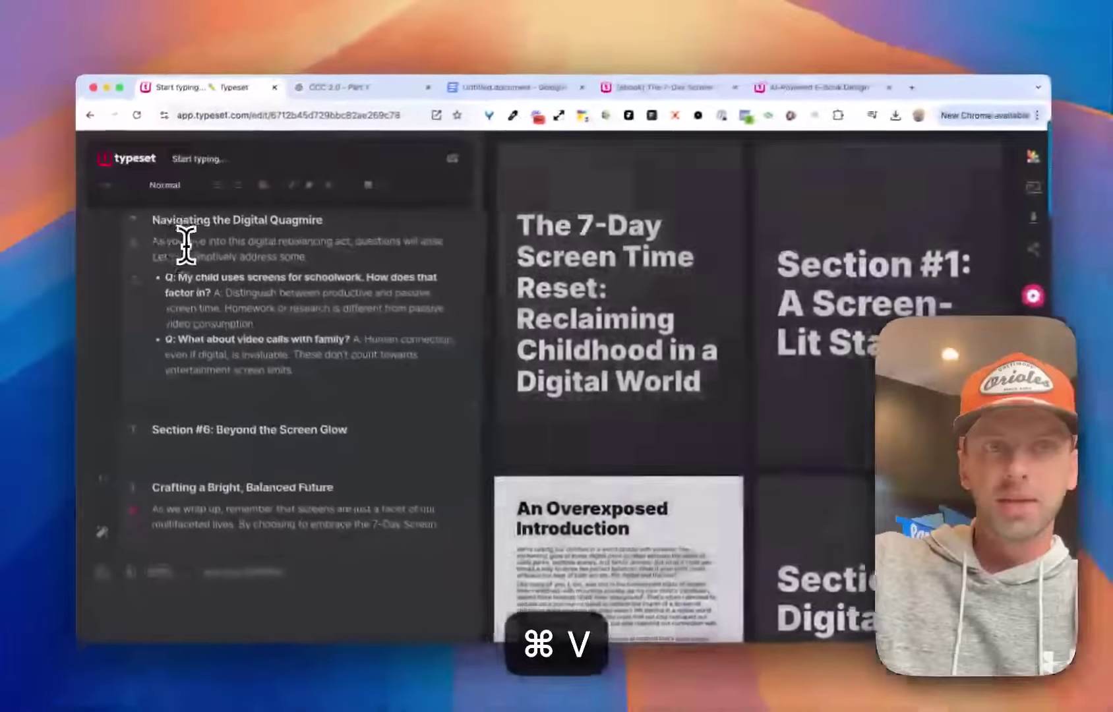
{"action": "scroll", "coordinate": [671, 300], "scroll_direction": "up", "scroll_amount": 1}
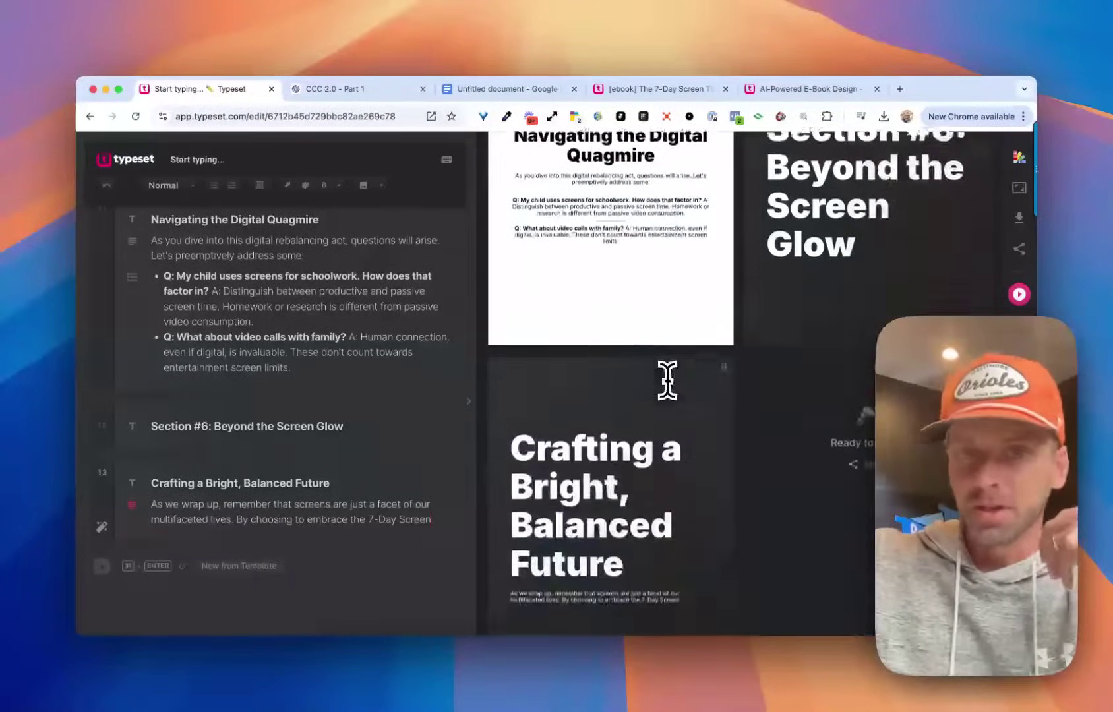
{"action": "scroll", "coordinate": [659, 378], "scroll_direction": "up", "scroll_amount": 20}
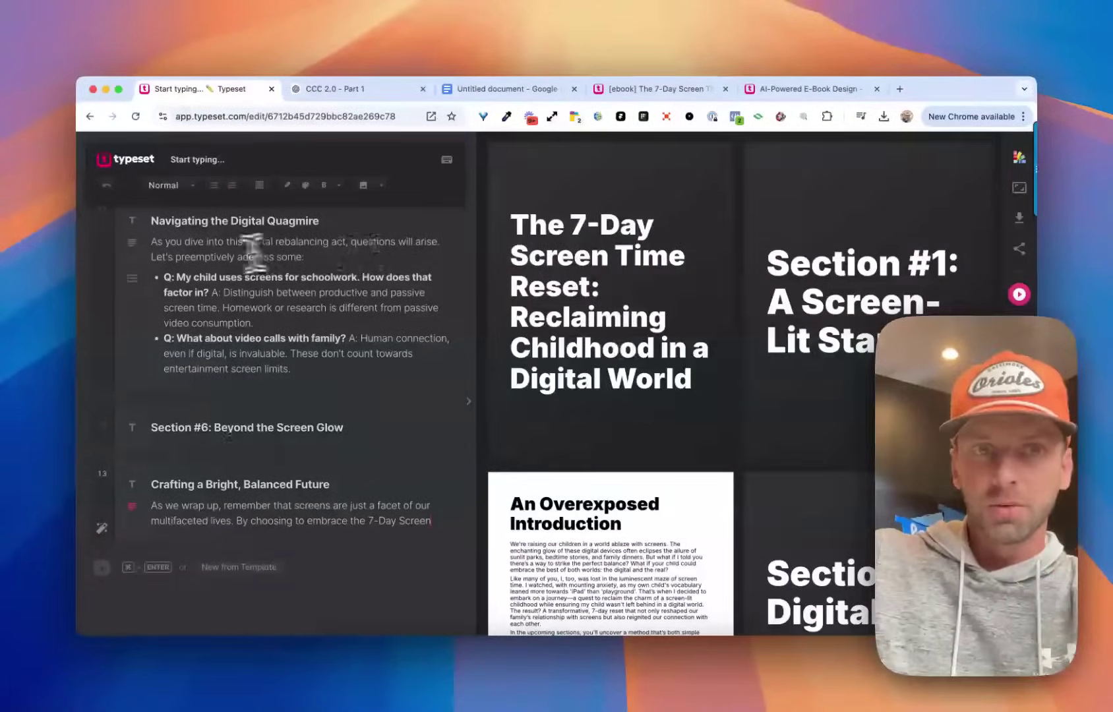
{"action": "scroll", "coordinate": [219, 249], "scroll_direction": "up", "scroll_amount": 15}
{"action": "mouse_move", "coordinate": [615, 271]}
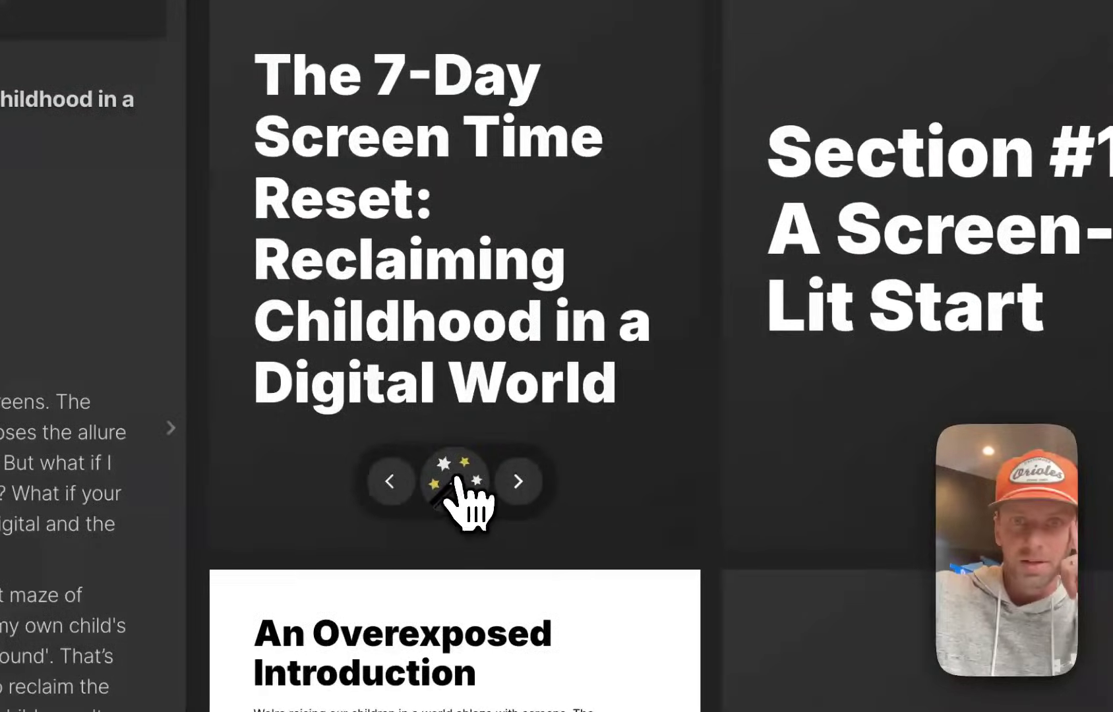
Apply the first photo design variation to the title slide.
{"action": "left_click", "coordinate": [458, 485]}
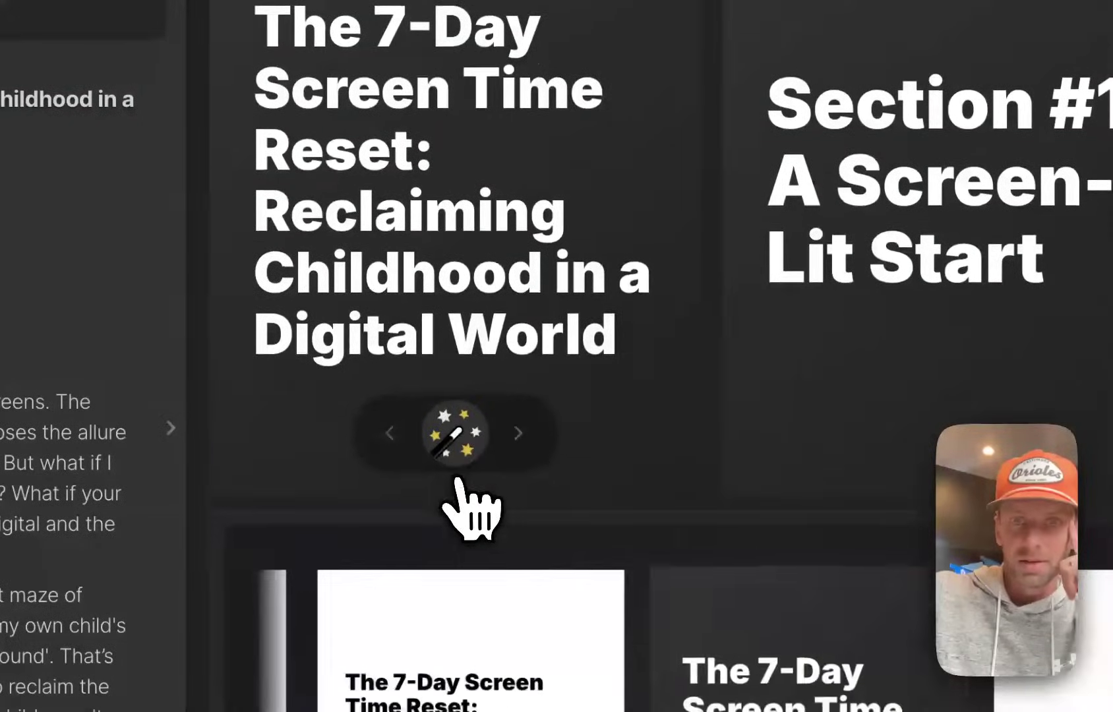
{"action": "scroll", "coordinate": [527, 469], "scroll_direction": "down", "scroll_amount": 5}
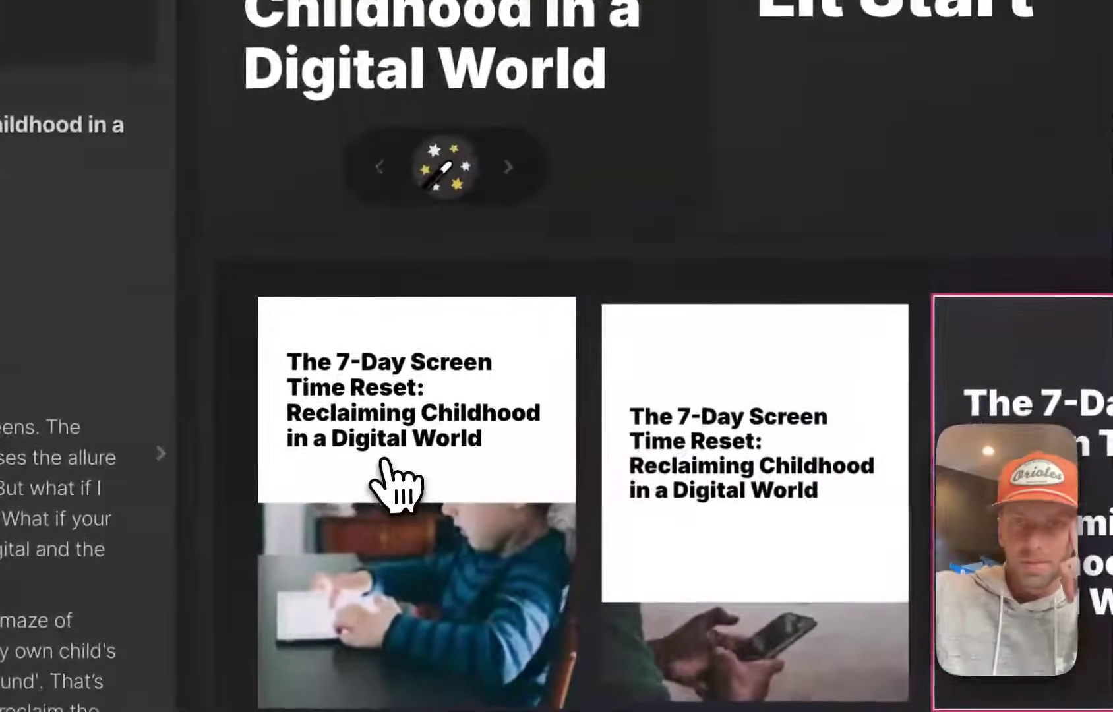
{"action": "left_click", "coordinate": [395, 320]}
{"action": "scroll", "coordinate": [386, 462], "scroll_direction": "up", "scroll_amount": 5}
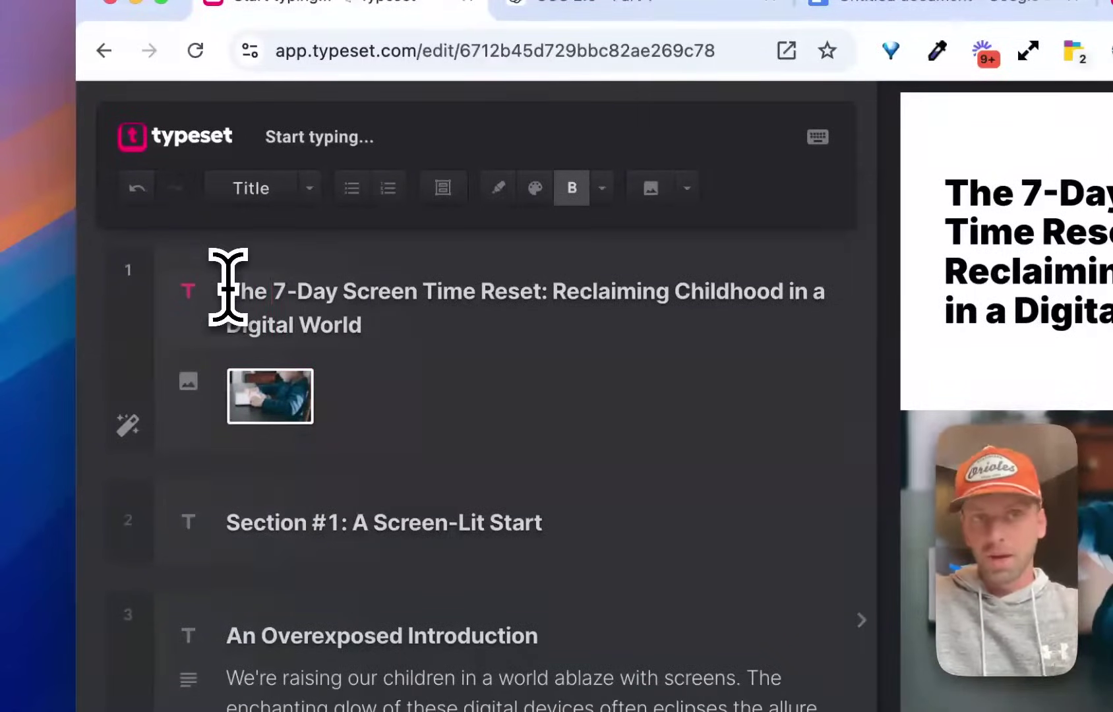
Shift the child-and-tablet photo up and right within its frame and confirm the position.
{"action": "left_click_drag", "start_coordinate": [227, 288], "coordinate": [351, 386]}
{"action": "left_click", "coordinate": [353, 320]}
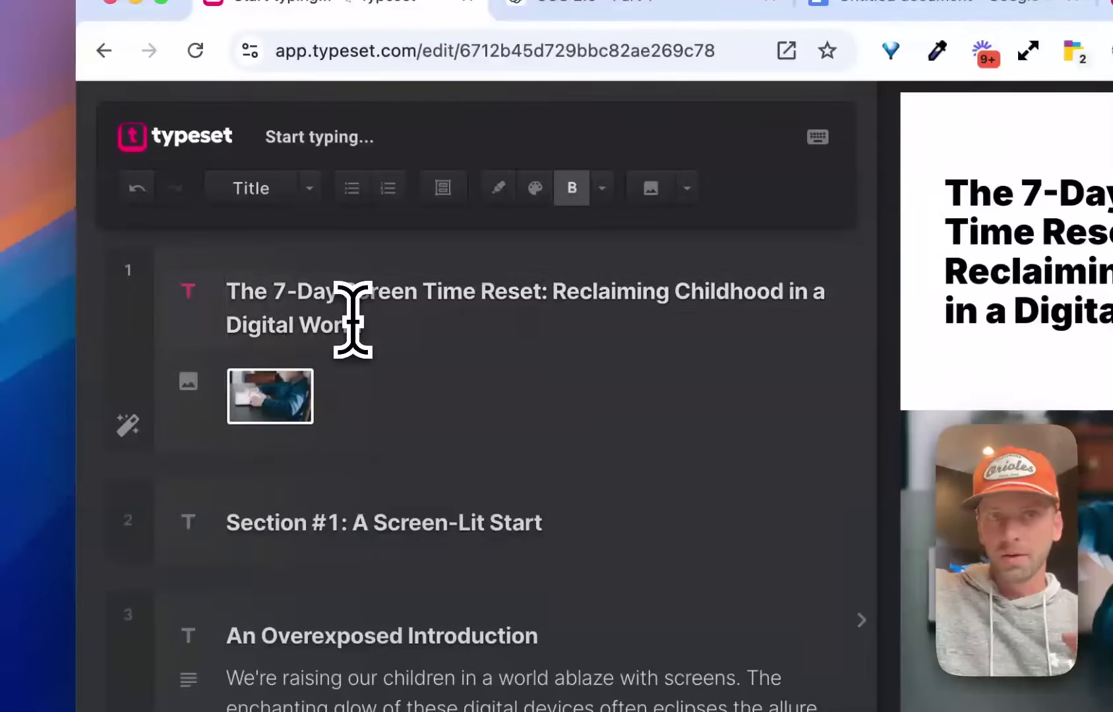
{"action": "mouse_move", "coordinate": [735, 409]}
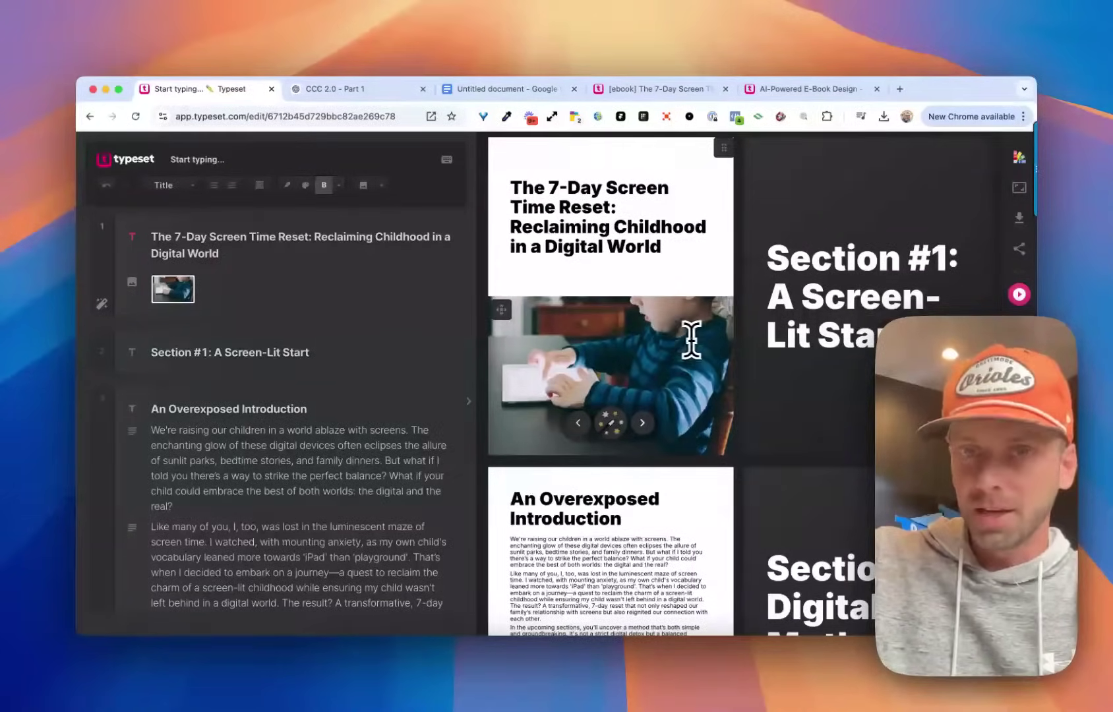
{"action": "left_click", "coordinate": [503, 310]}
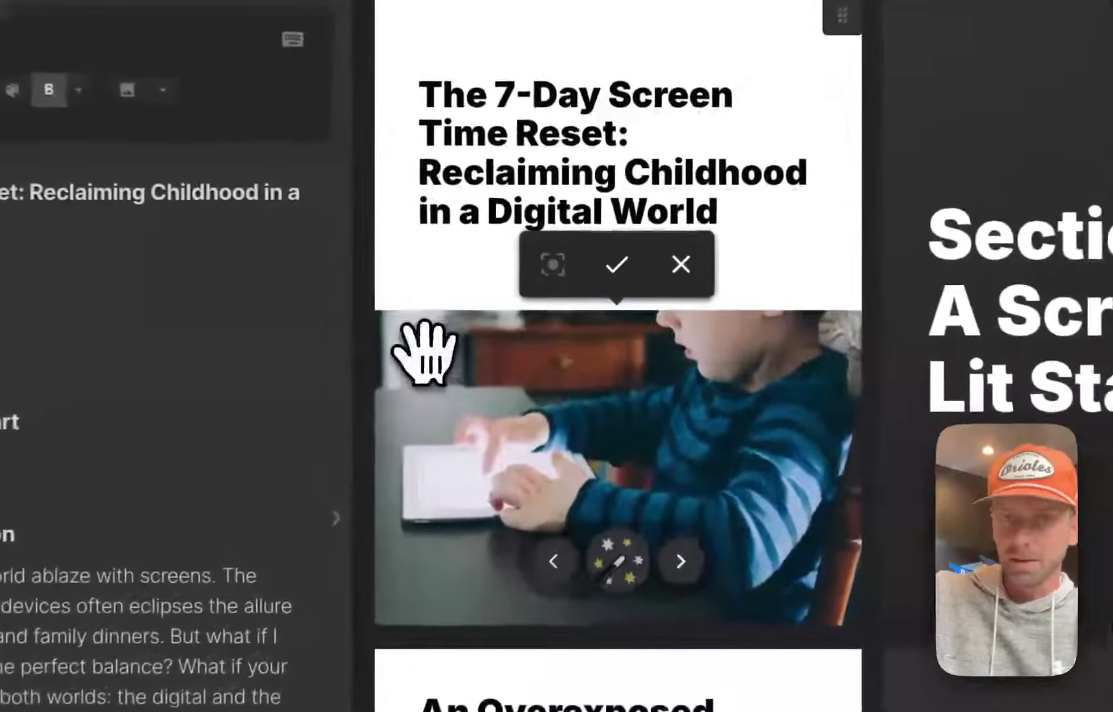
{"action": "left_click_drag", "start_coordinate": [516, 319], "coordinate": [609, 368]}
{"action": "left_click_drag", "start_coordinate": [615, 453], "coordinate": [696, 360]}
{"action": "left_click", "coordinate": [617, 263]}
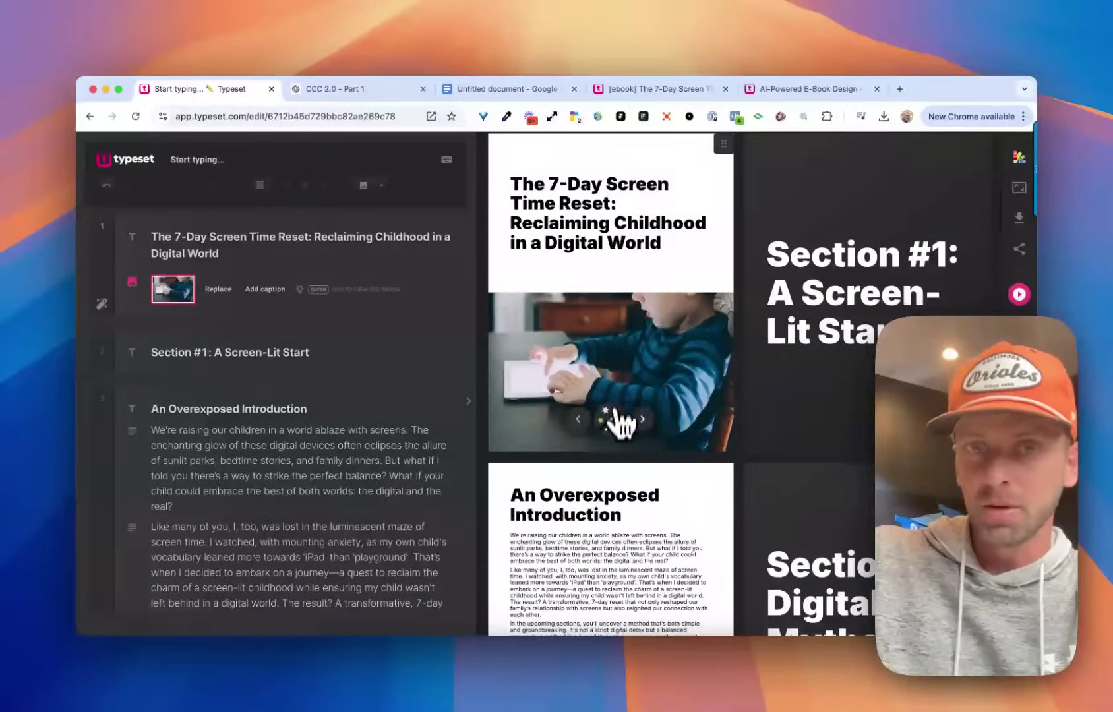
Switch the title slide to the layout with the heading over the photo.
{"action": "left_click_drag", "start_coordinate": [182, 237], "coordinate": [219, 254]}
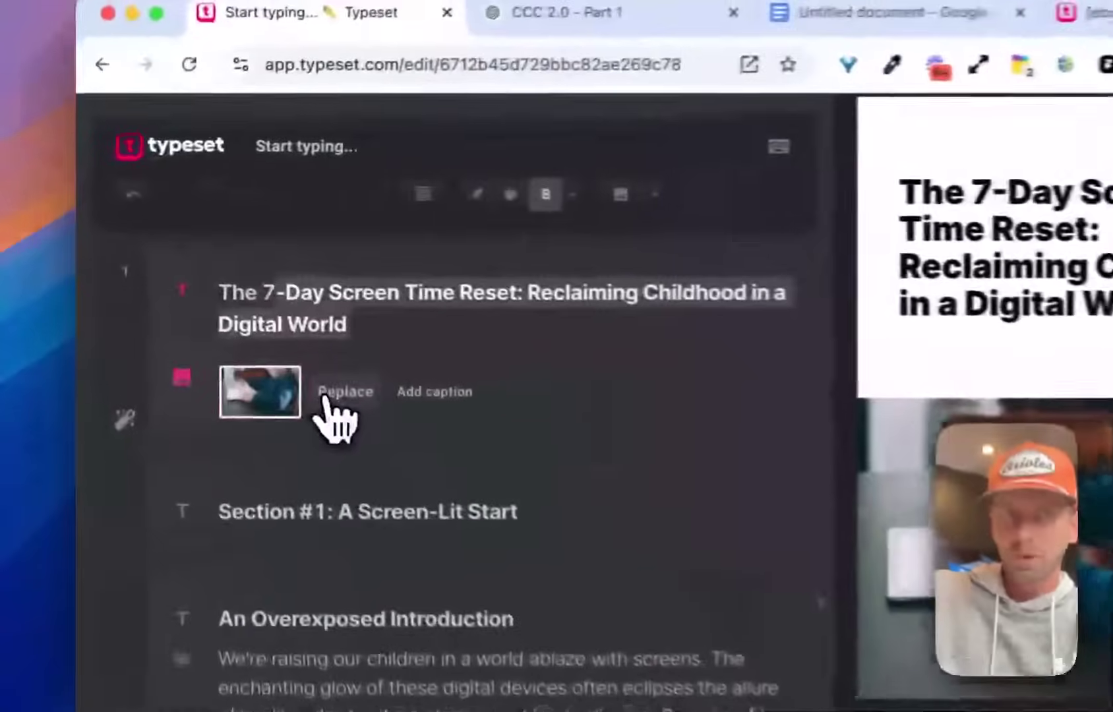
{"action": "left_click", "coordinate": [383, 334]}
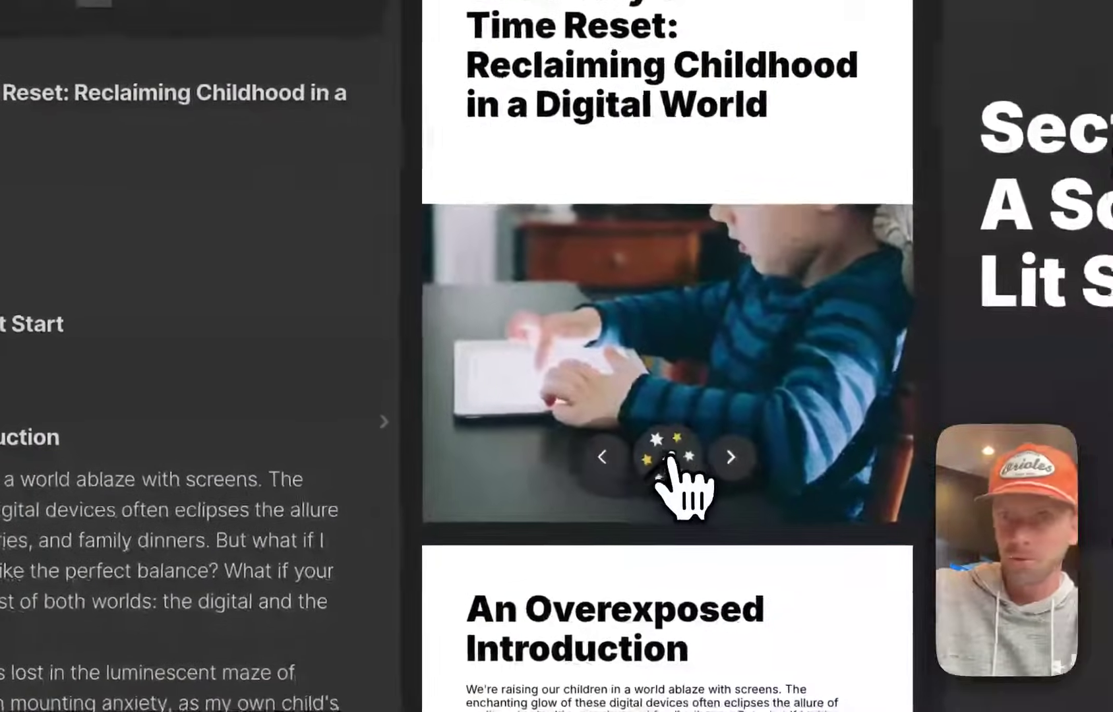
{"action": "left_click", "coordinate": [669, 457]}
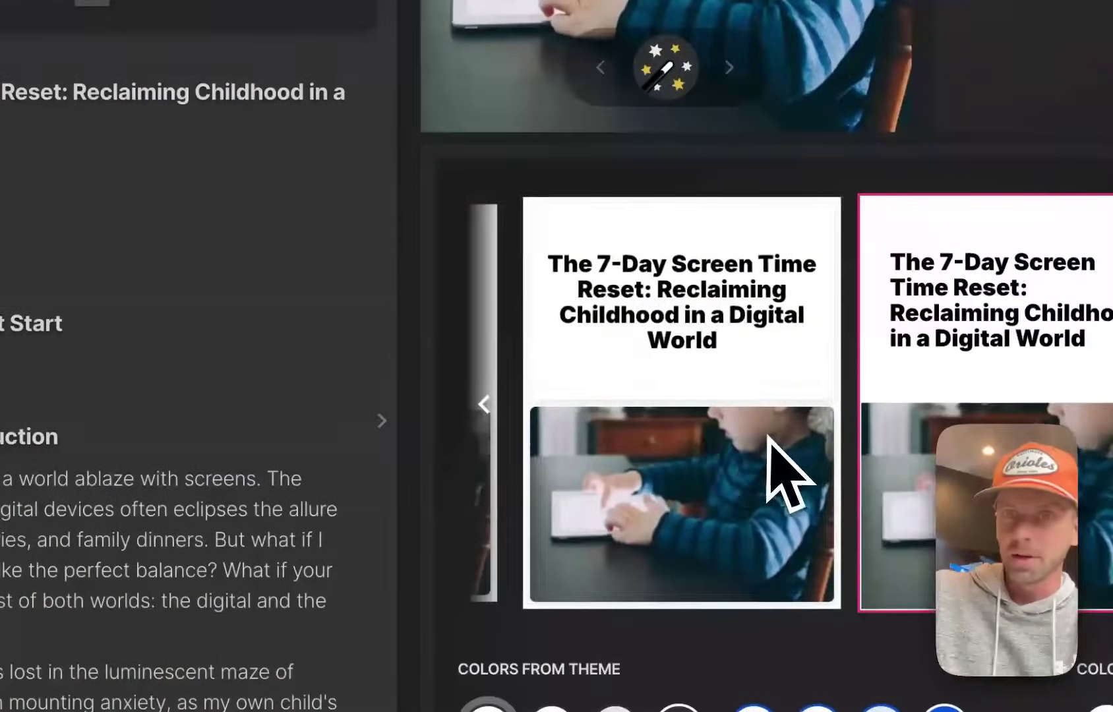
{"action": "scroll", "coordinate": [769, 435], "scroll_direction": "right", "scroll_amount": 5}
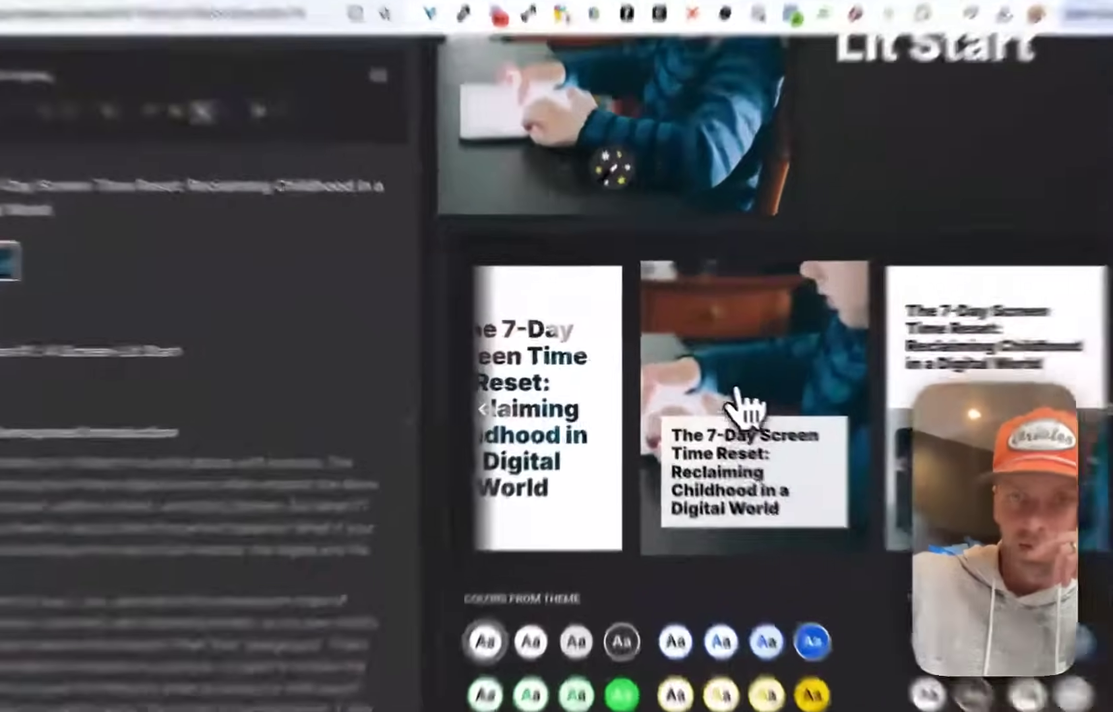
{"action": "left_click", "coordinate": [705, 435]}
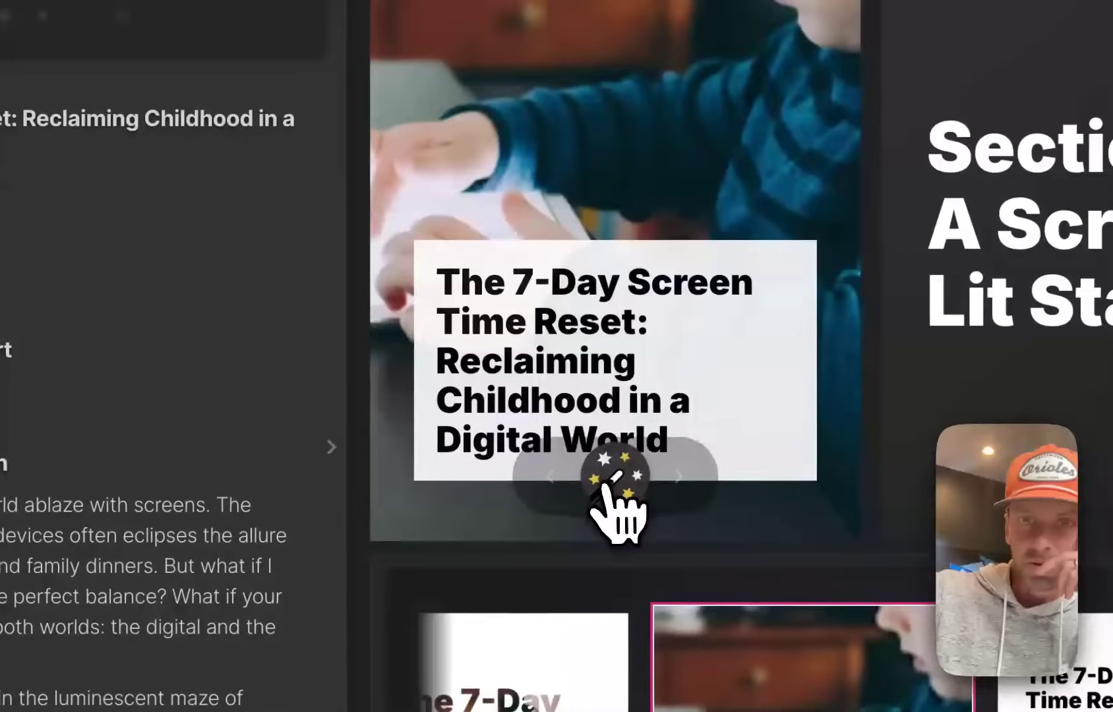
{"action": "left_click", "coordinate": [610, 488]}
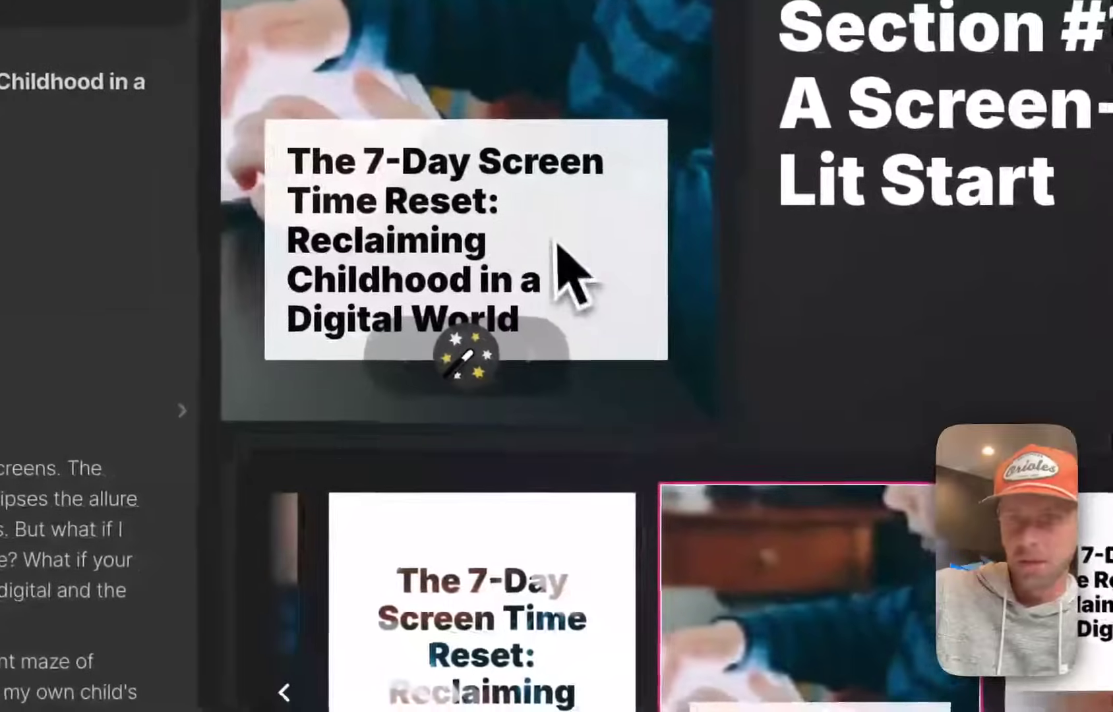
After trying green swatches, give the title box a solid blue theme colour with white text.
{"action": "scroll", "coordinate": [574, 270], "scroll_direction": "down", "scroll_amount": 8}
{"action": "scroll", "coordinate": [580, 409], "scroll_direction": "down", "scroll_amount": 2}
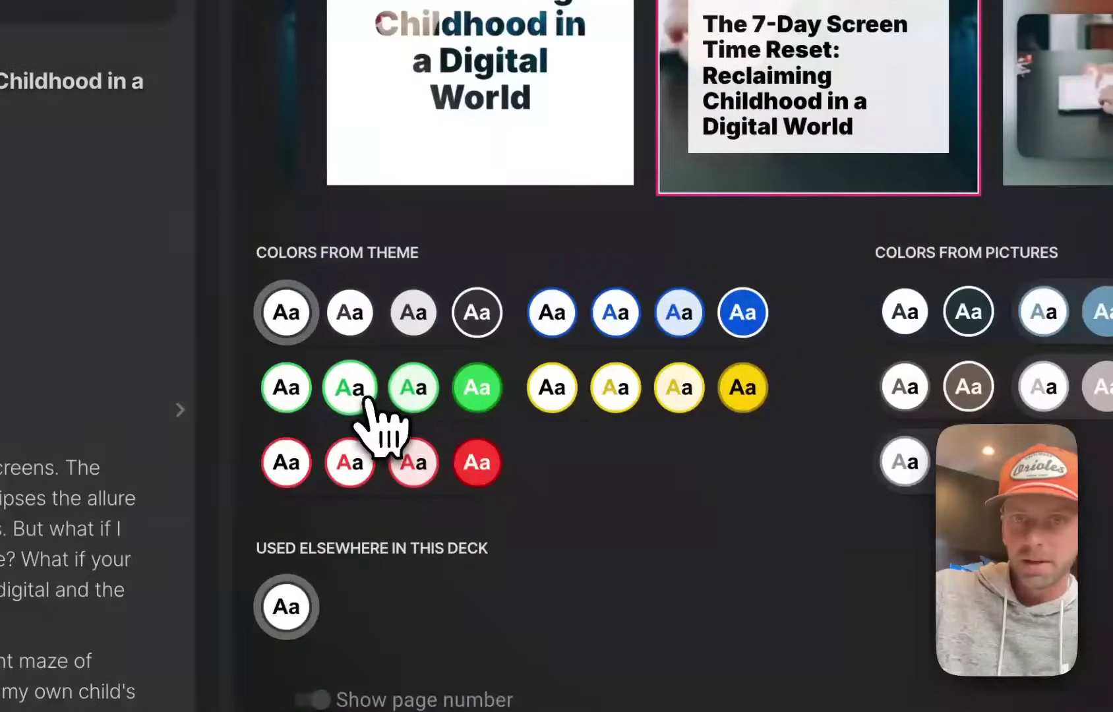
{"action": "left_click", "coordinate": [350, 389]}
{"action": "scroll", "coordinate": [726, 455], "scroll_direction": "up", "scroll_amount": 3}
{"action": "left_click", "coordinate": [413, 568]}
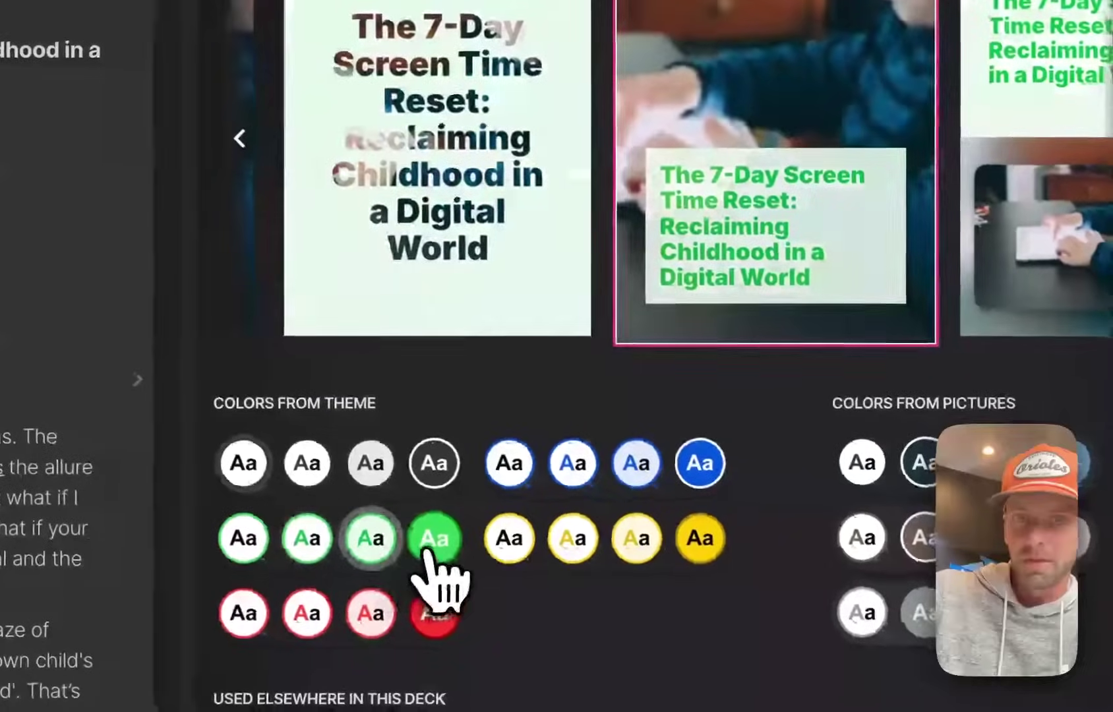
{"action": "left_click", "coordinate": [434, 548]}
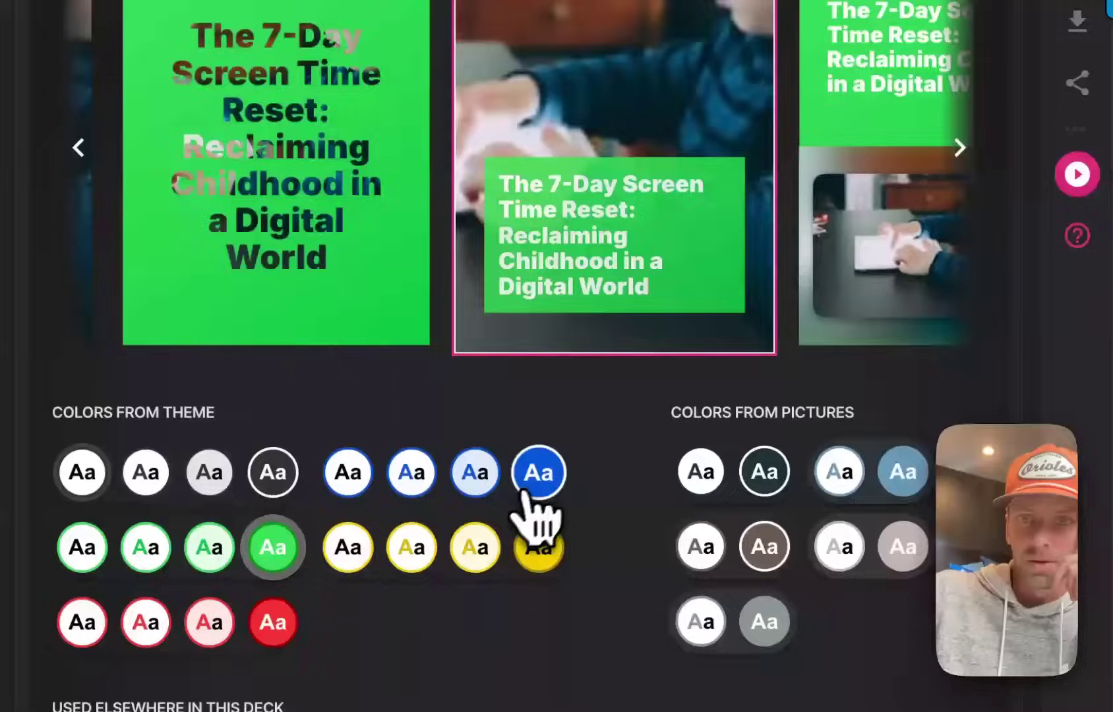
{"action": "left_click", "coordinate": [531, 489]}
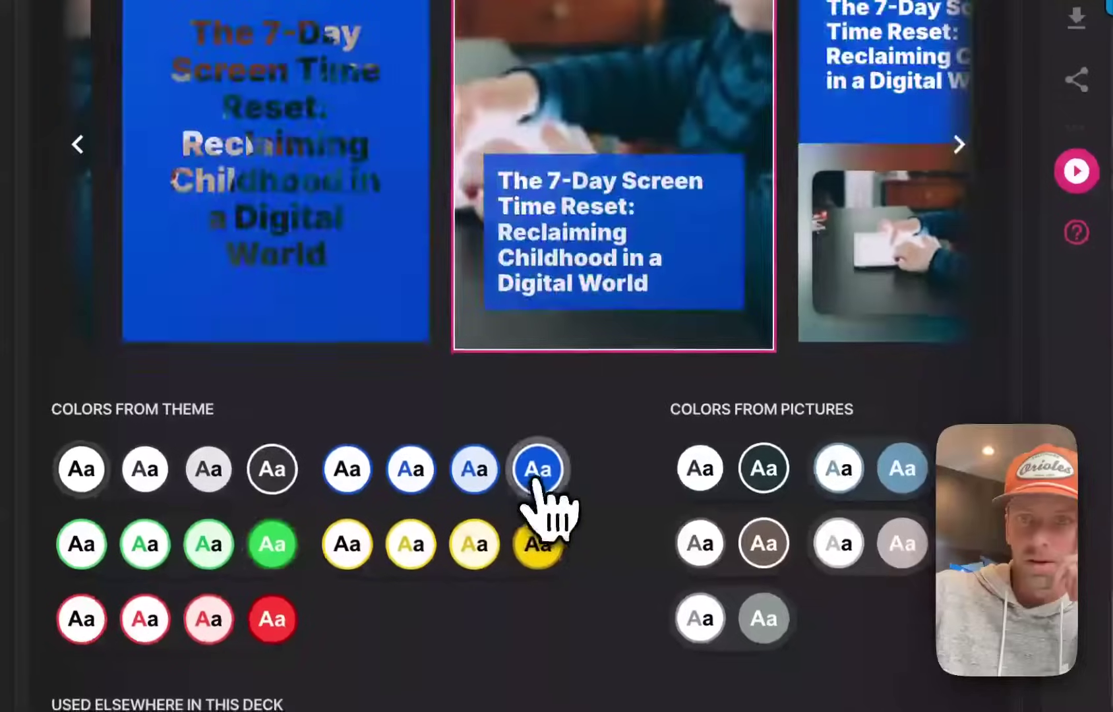
{"action": "scroll", "coordinate": [427, 396], "scroll_direction": "up", "scroll_amount": 2}
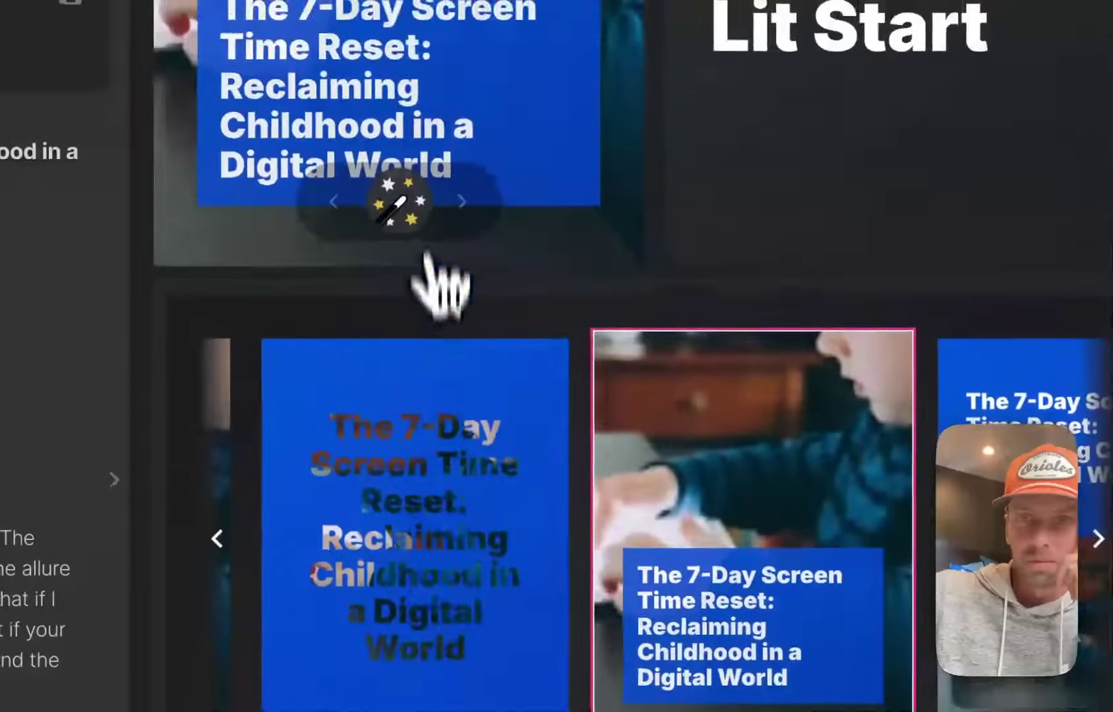
{"action": "left_click", "coordinate": [422, 218]}
{"action": "scroll", "coordinate": [435, 250], "scroll_direction": "up", "scroll_amount": 4}
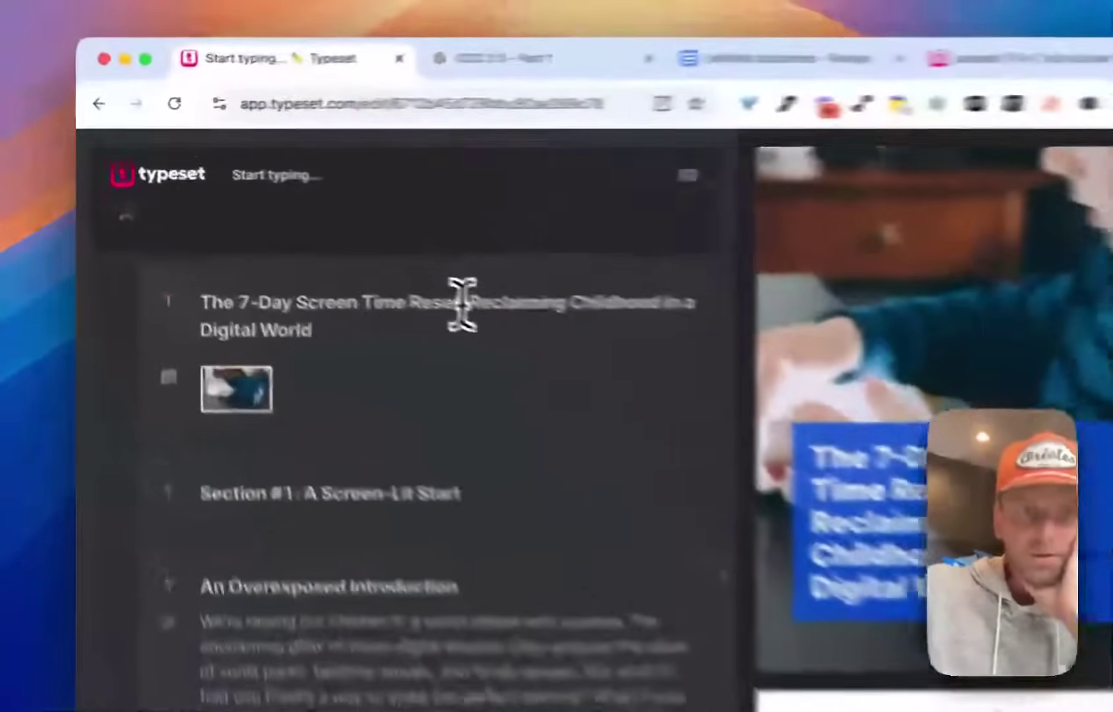
Highlight 'The 7-Day Screen Time Reset:' in the cover title.
{"action": "left_click_drag", "start_coordinate": [308, 236], "coordinate": [149, 238]}
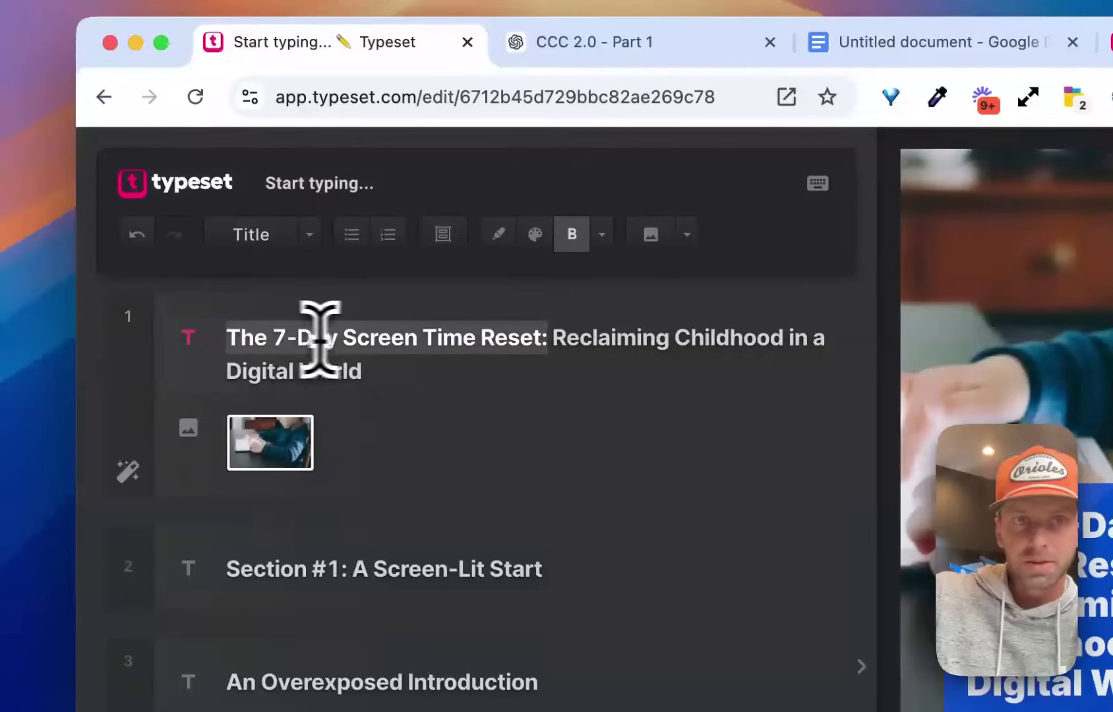
{"action": "left_click", "coordinate": [602, 243]}
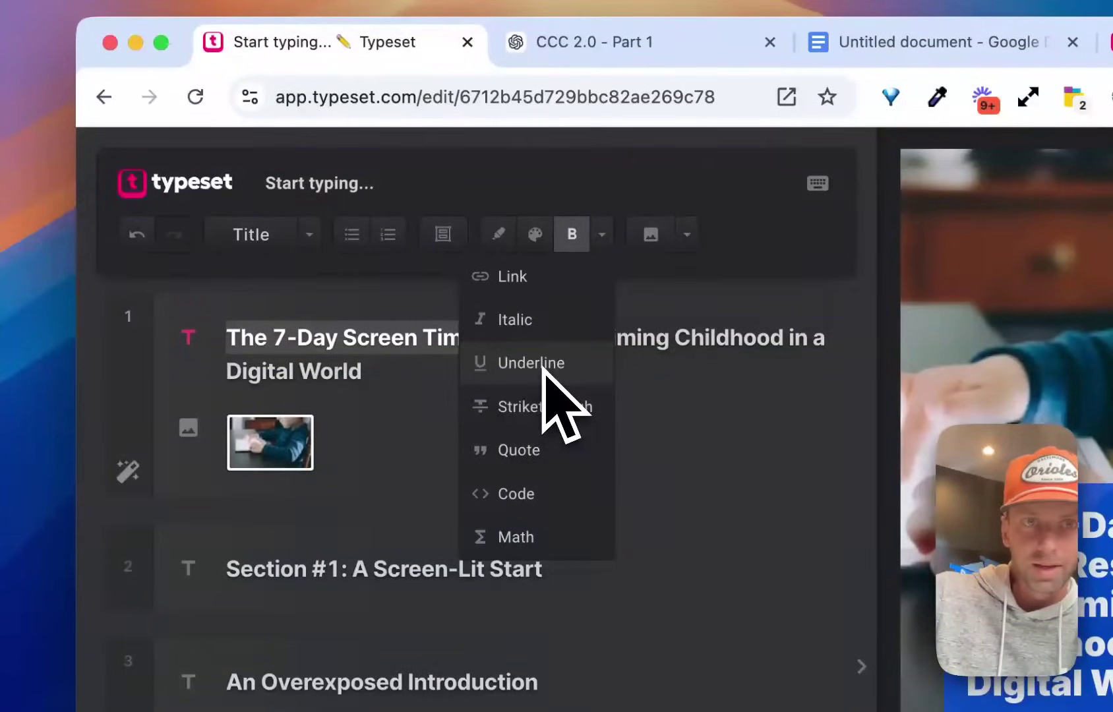
{"action": "left_click", "coordinate": [500, 234]}
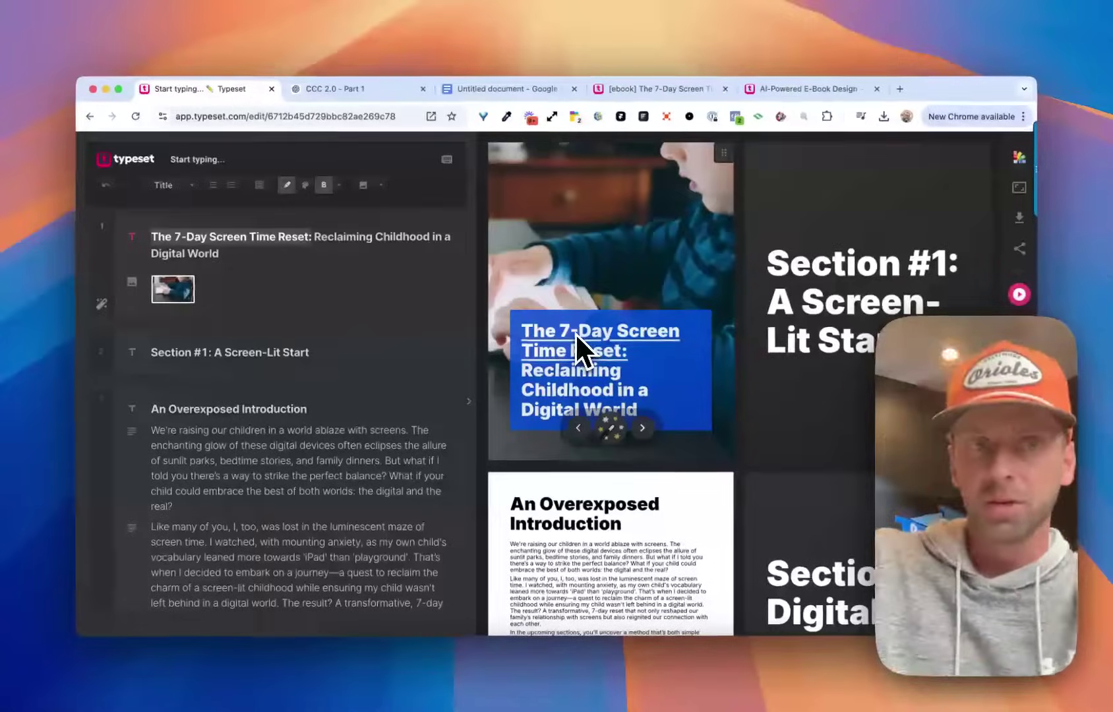
Highlight the introduction's opening words 'We're raising our children', then return to the cover.
{"action": "left_click", "coordinate": [248, 435]}
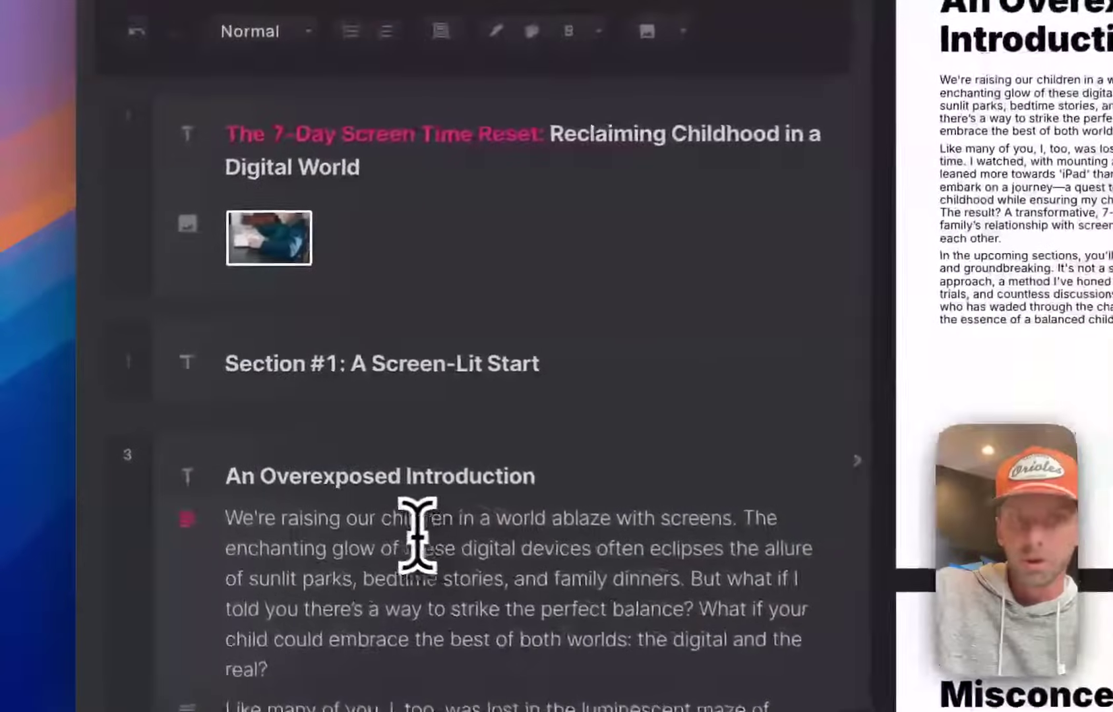
{"action": "left_click_drag", "start_coordinate": [457, 518], "coordinate": [249, 521]}
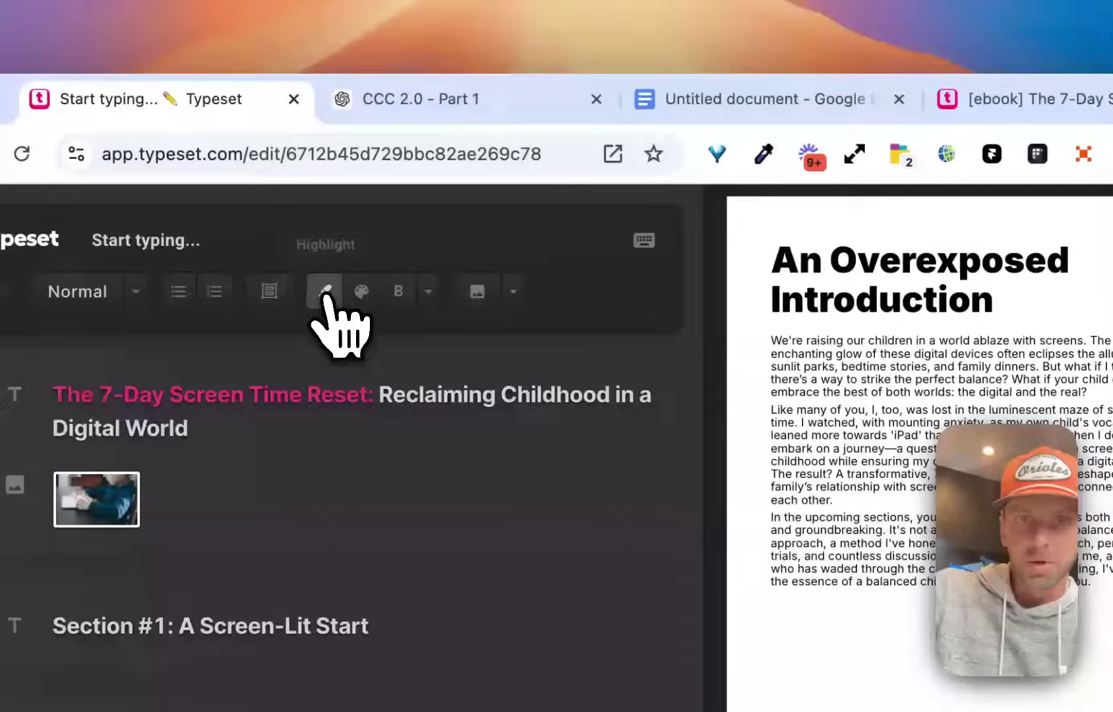
{"action": "left_click", "coordinate": [341, 265]}
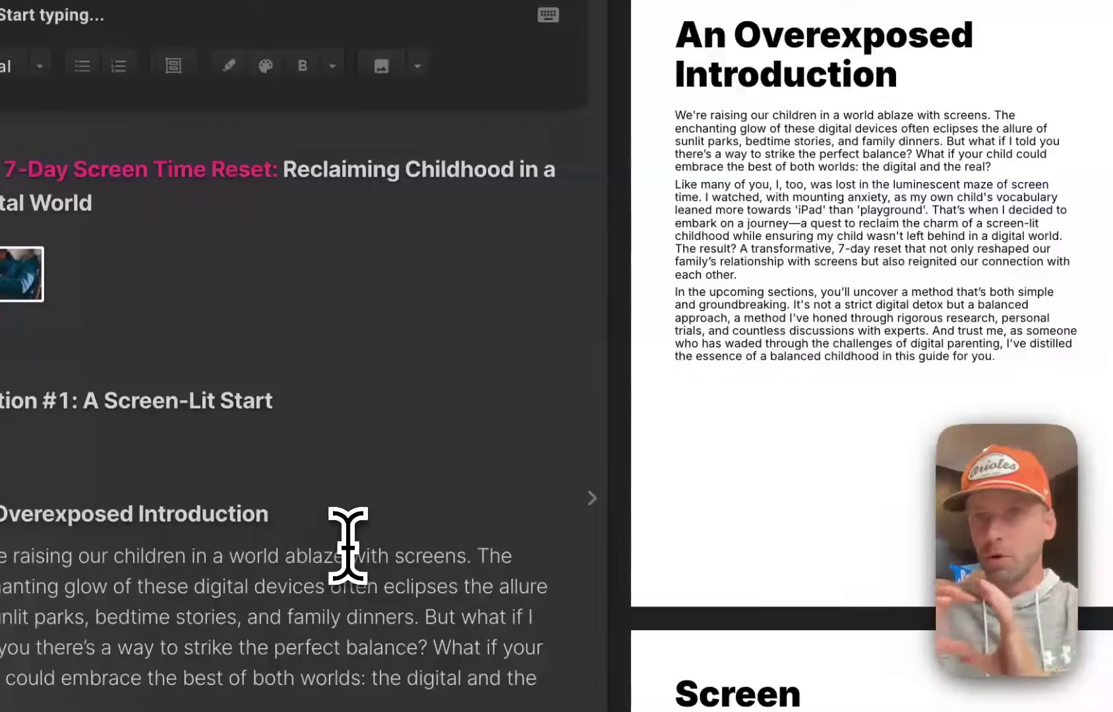
{"action": "left_click", "coordinate": [388, 184]}
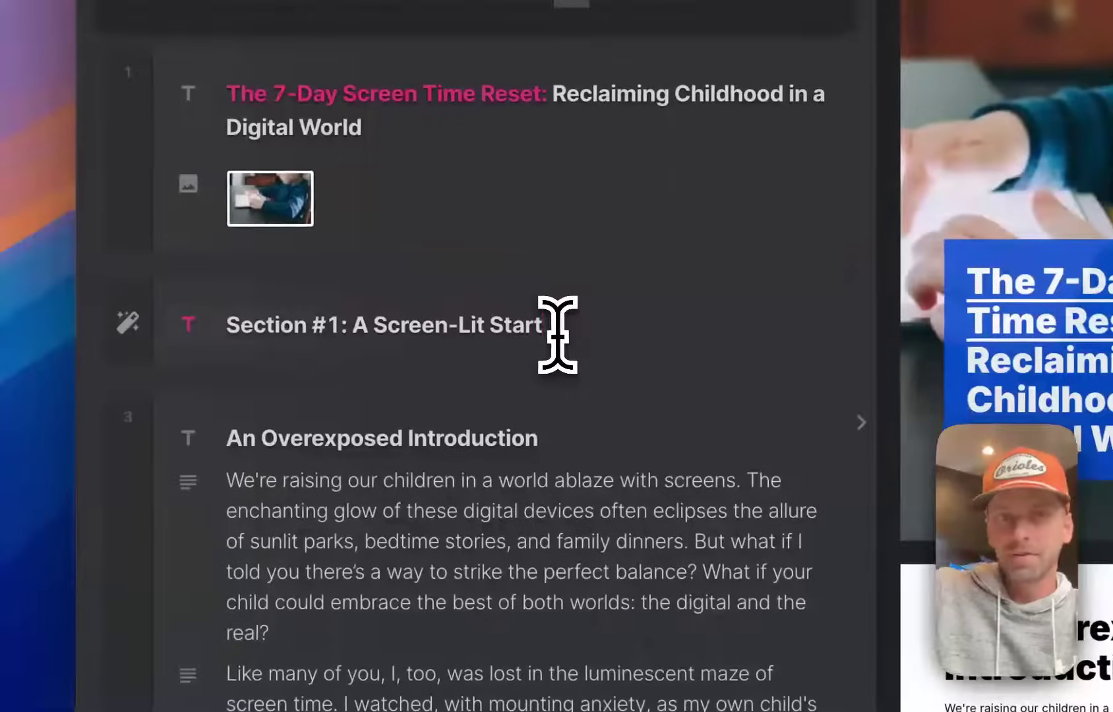
Add a new line under the 'Section #1: A Screen-Lit Start' heading and type 'ima' for image options.
{"action": "key", "text": "Return"}
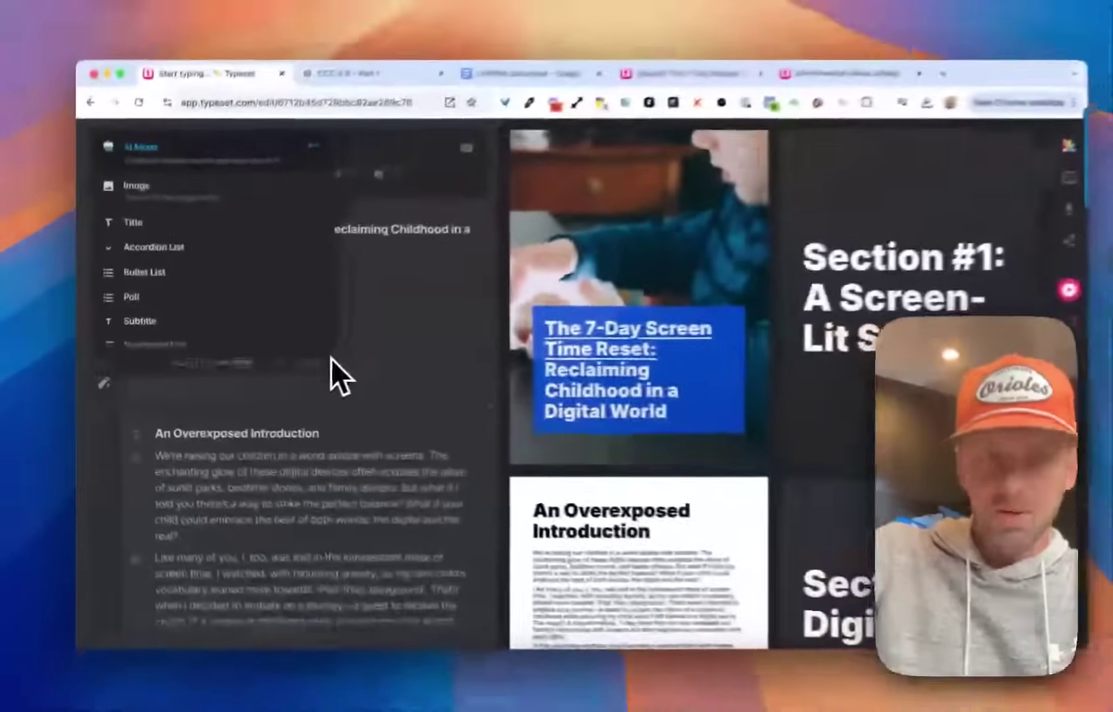
{"action": "key", "text": "BackSpace"}
{"action": "key", "text": "BackSpace"}
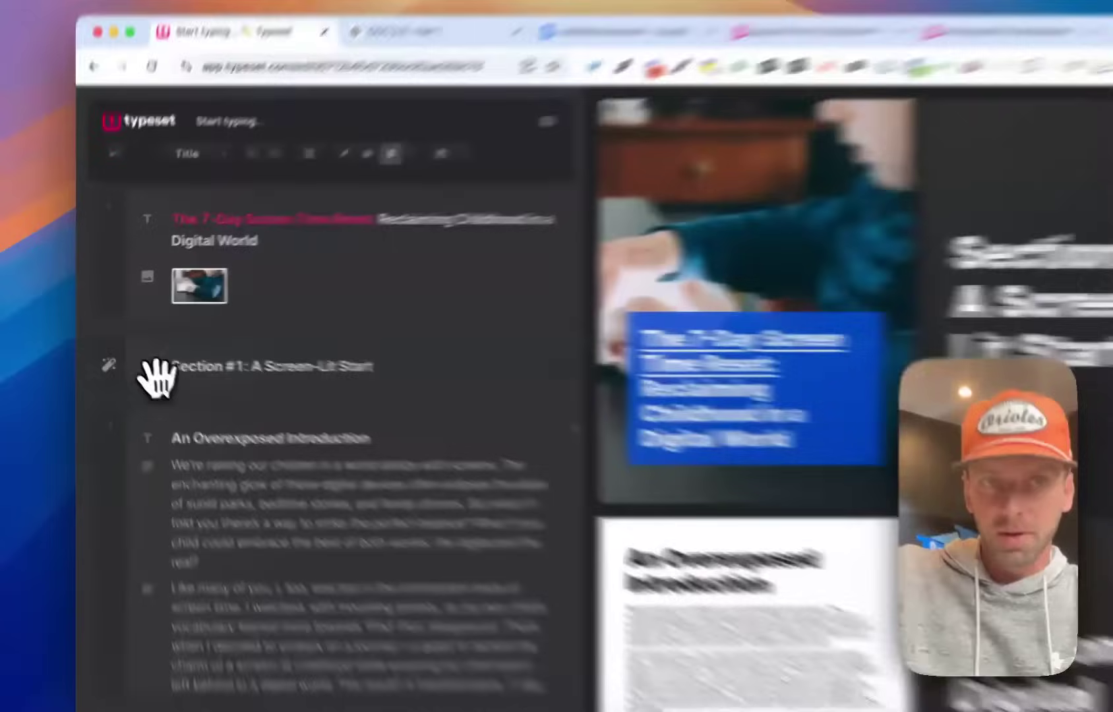
{"action": "left_click_drag", "start_coordinate": [137, 358], "coordinate": [192, 355]}
{"action": "left_click_drag", "start_coordinate": [305, 408], "coordinate": [335, 409]}
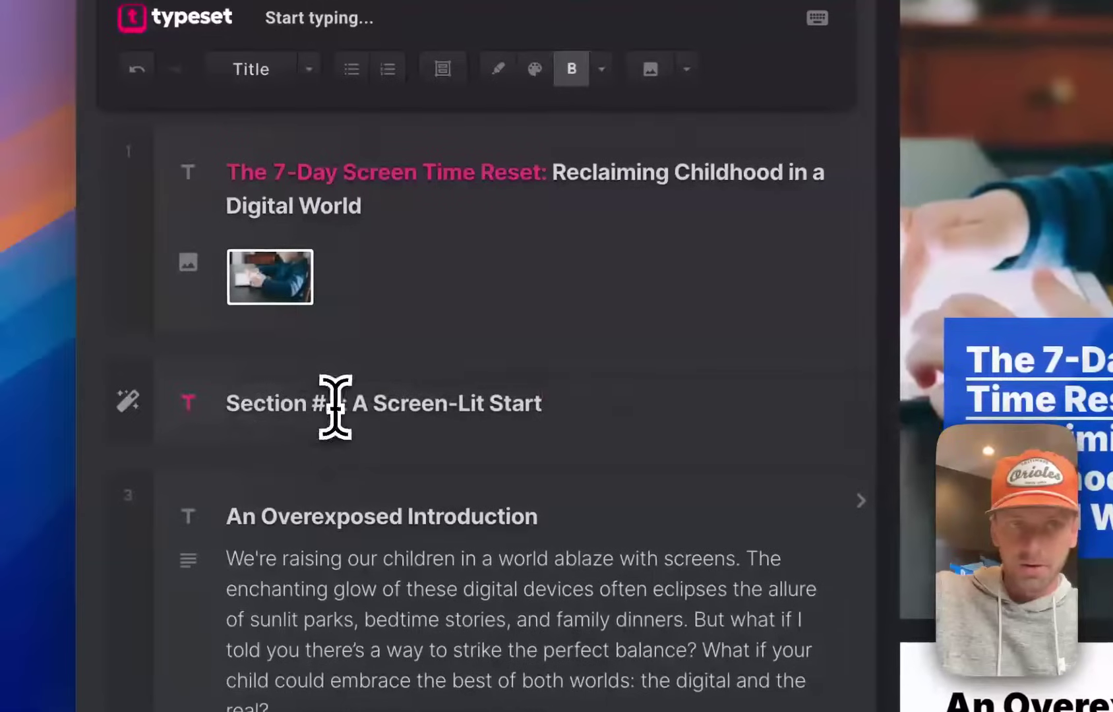
{"action": "key", "text": "Return"}
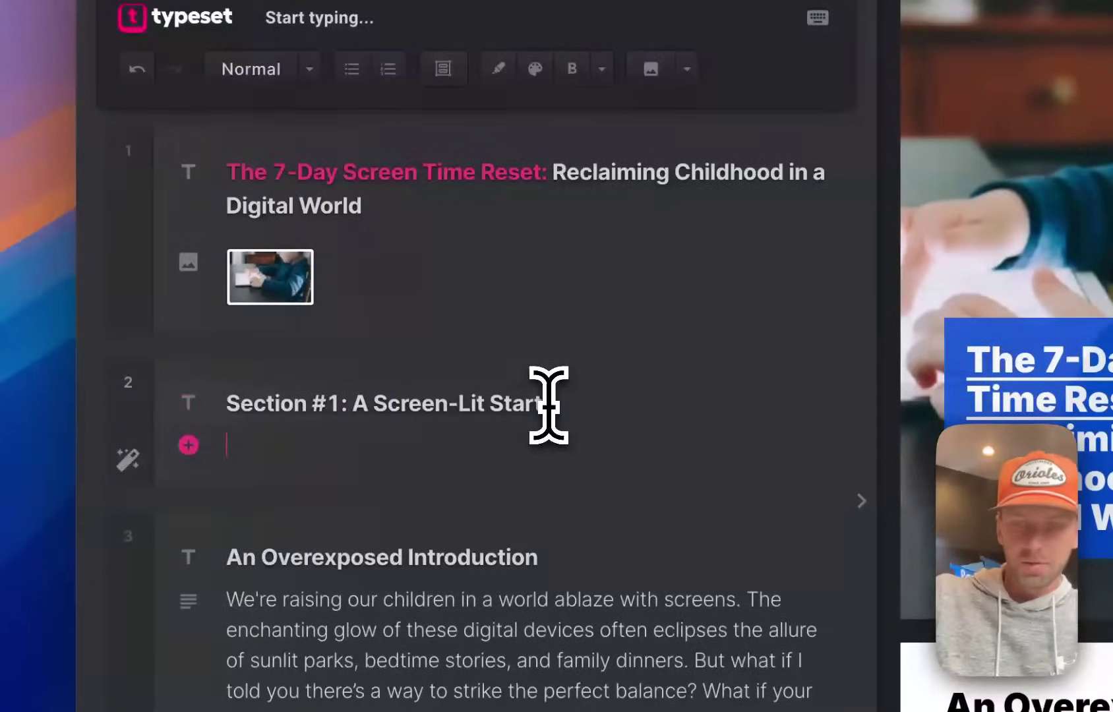
{"action": "type", "text": "image"}
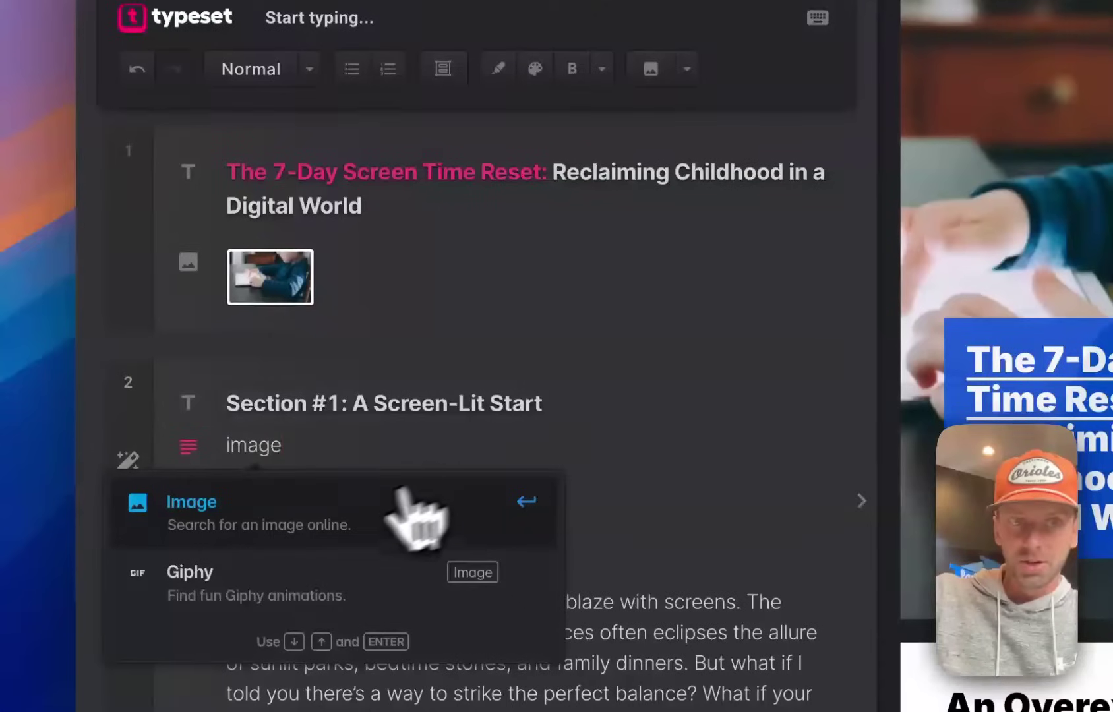
Insert an image block and search Getty images for 'child ipad'.
{"action": "left_click", "coordinate": [210, 517]}
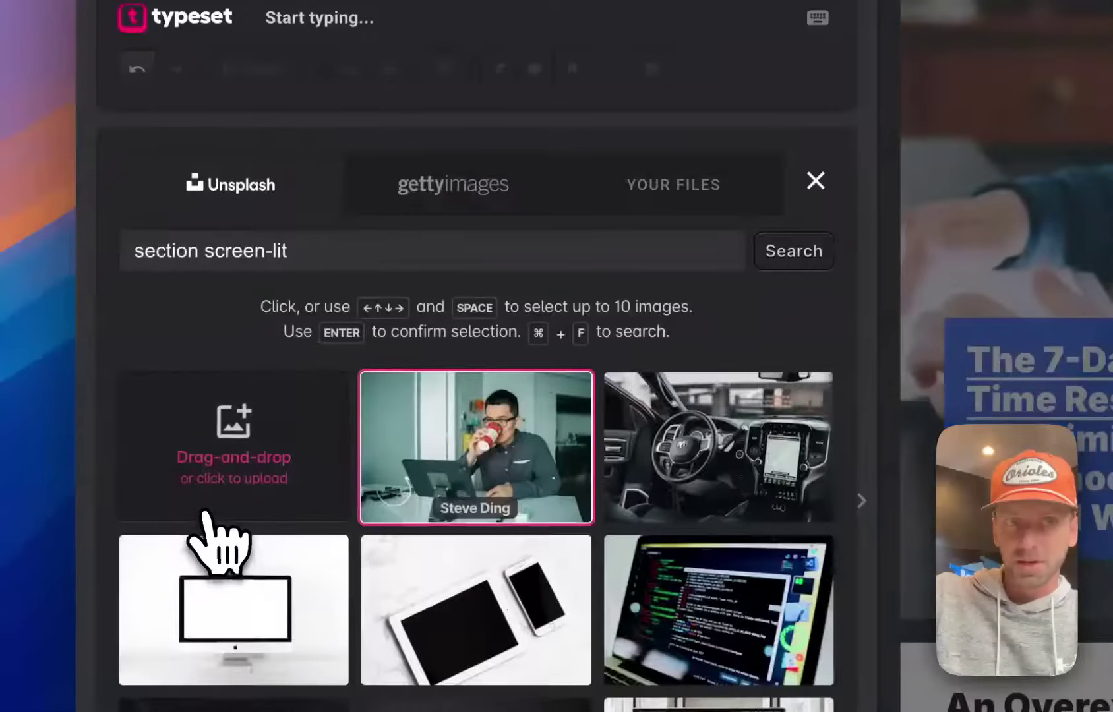
{"action": "left_click", "coordinate": [438, 200]}
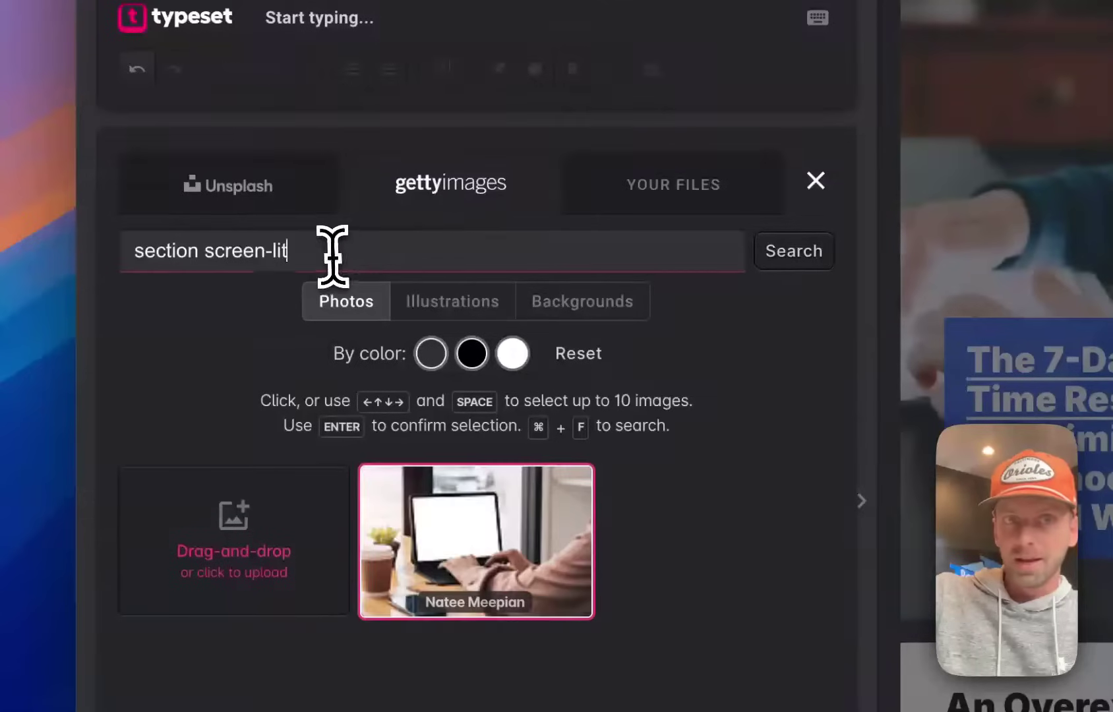
{"action": "left_click_drag", "start_coordinate": [358, 250], "coordinate": [130, 251]}
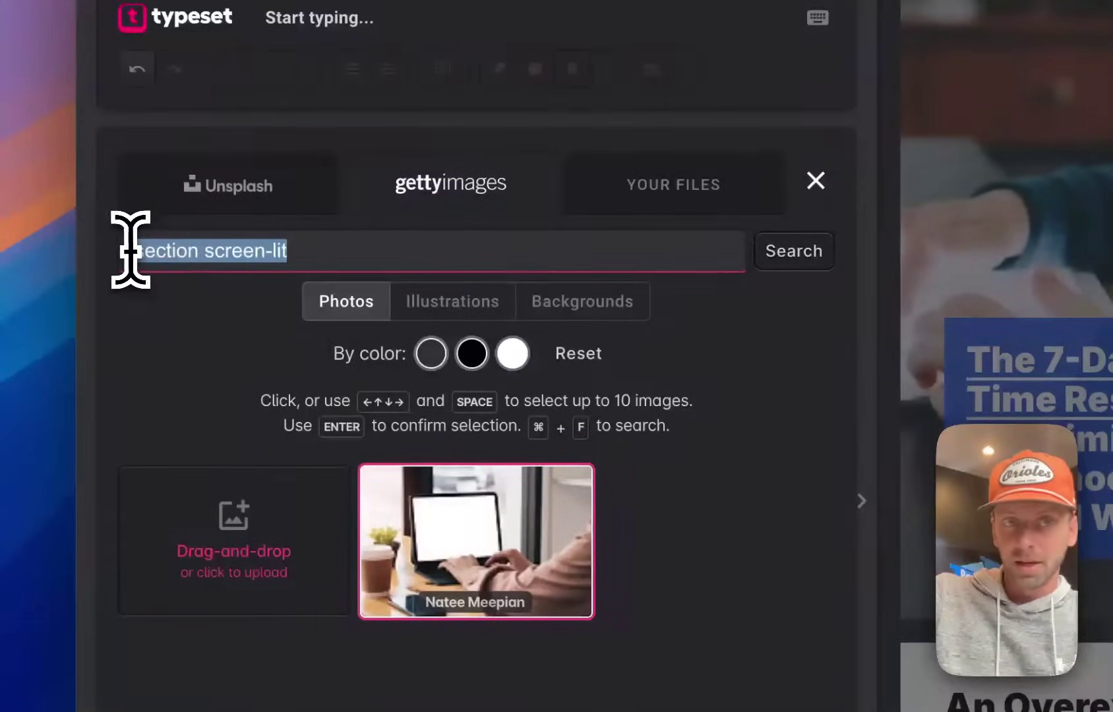
{"action": "key", "text": "BackSpace"}
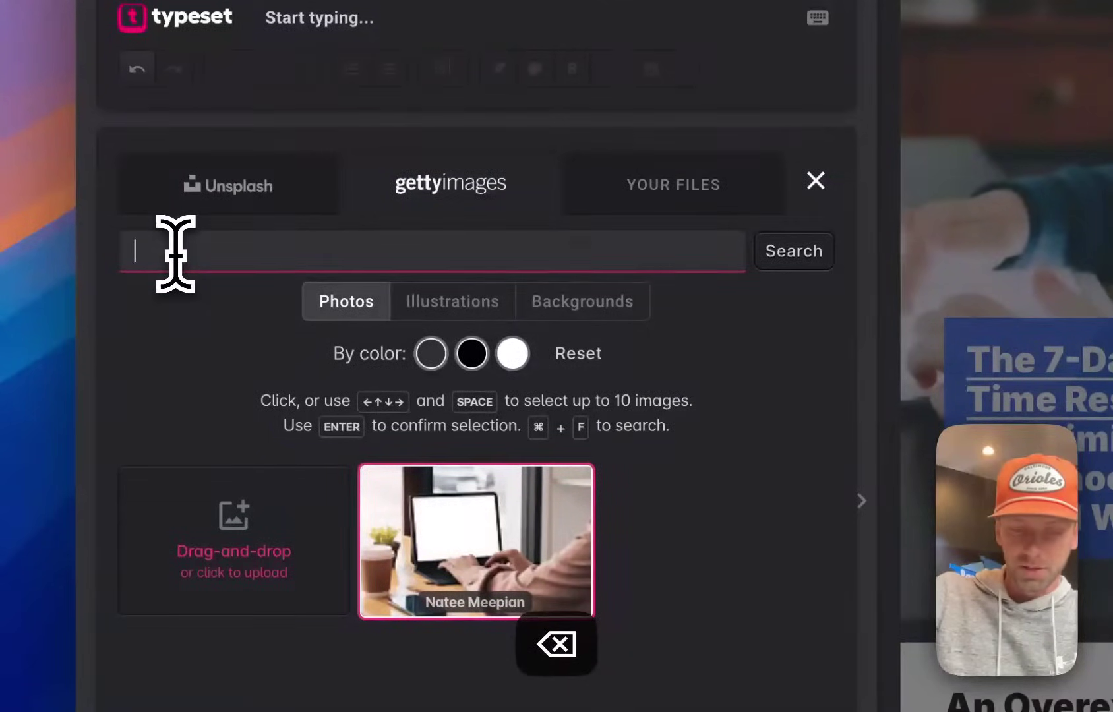
{"action": "type", "text": "child ipad"}
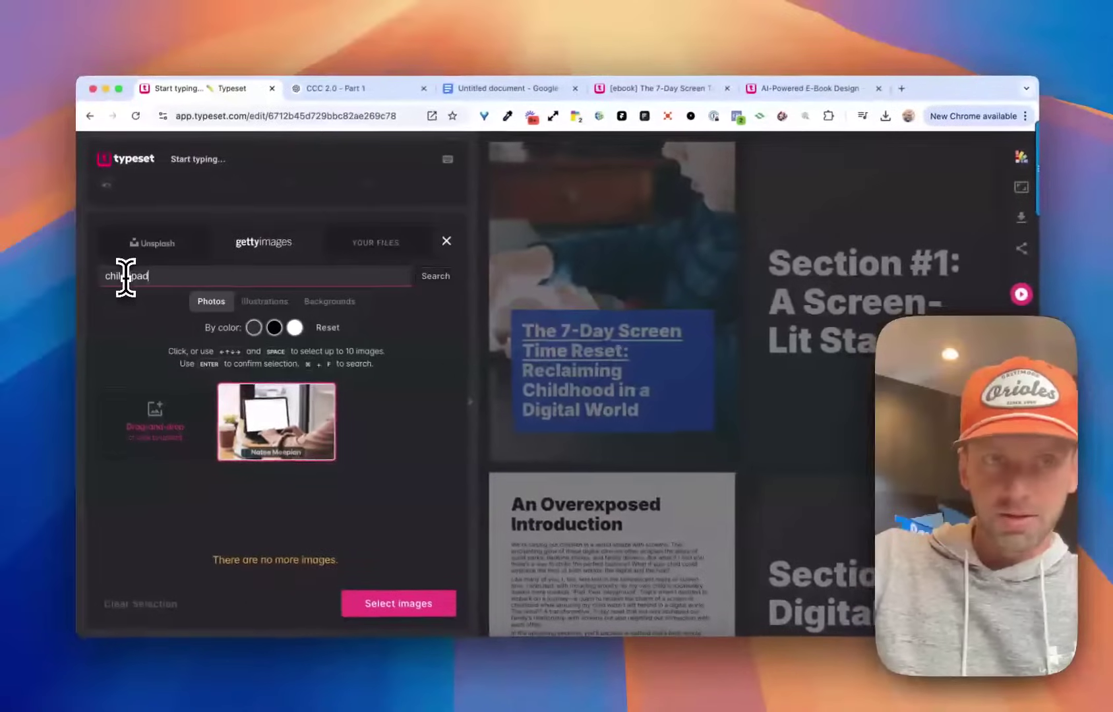
{"action": "key", "text": "Return"}
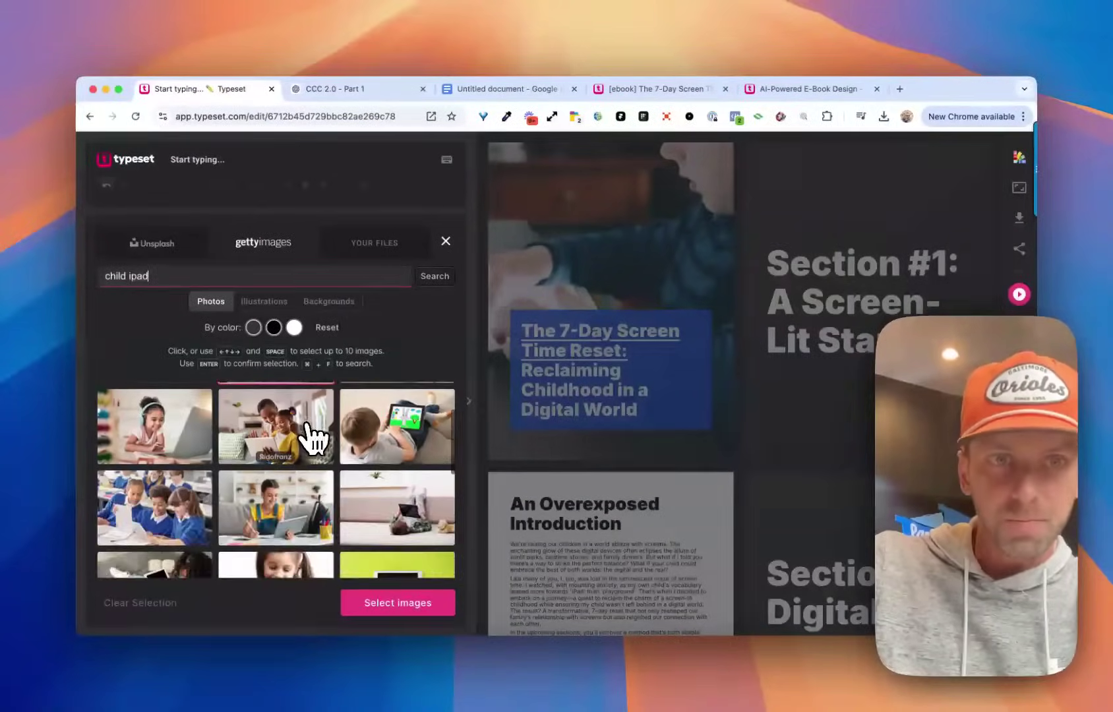
Add three photos: two children with a tablet, mother and daughter, and a classroom.
{"action": "left_click", "coordinate": [364, 439]}
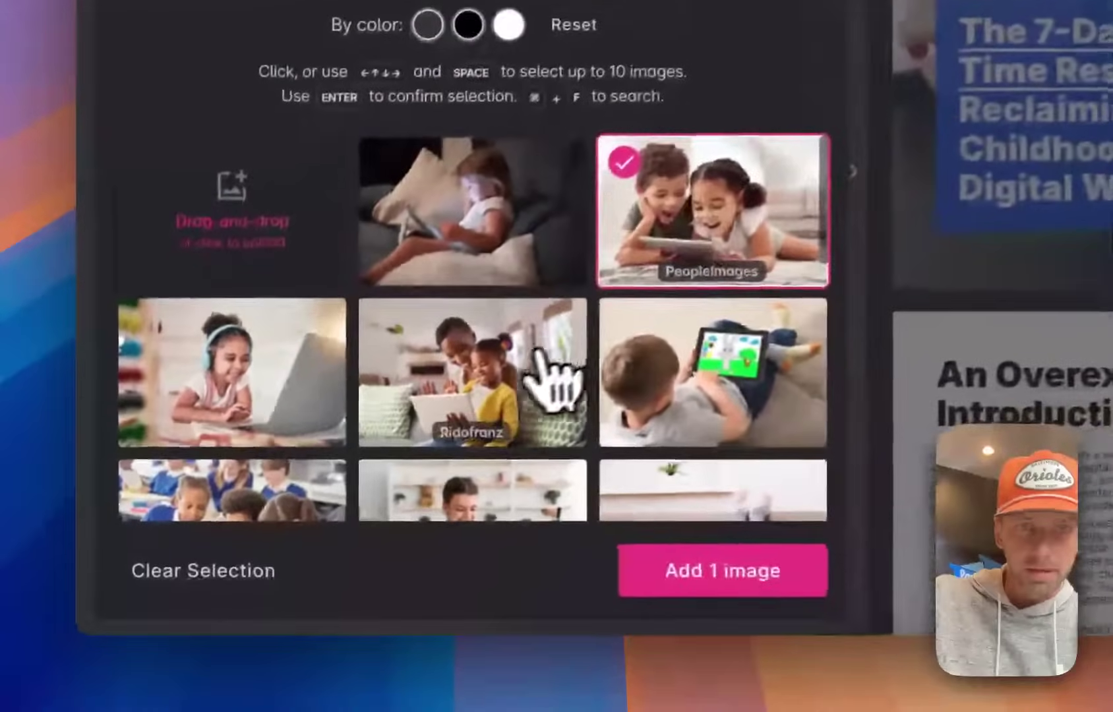
{"action": "left_click", "coordinate": [293, 490]}
{"action": "scroll", "coordinate": [258, 498], "scroll_direction": "down", "scroll_amount": 2}
{"action": "scroll", "coordinate": [462, 415], "scroll_direction": "down", "scroll_amount": 2}
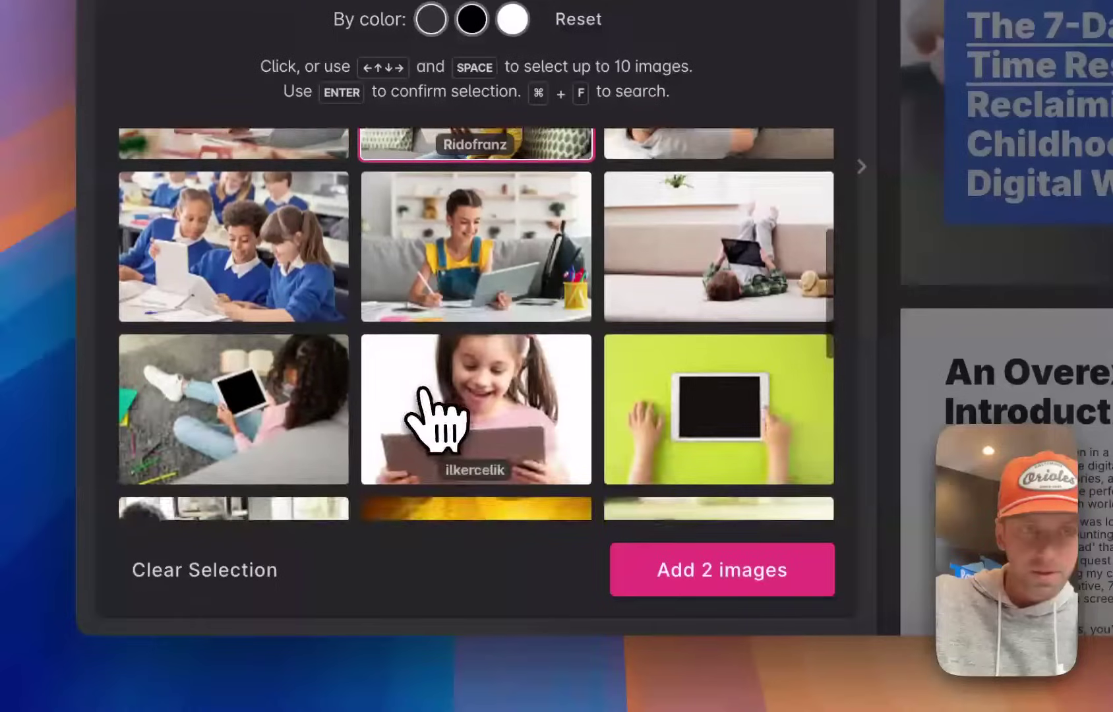
{"action": "left_click", "coordinate": [260, 254]}
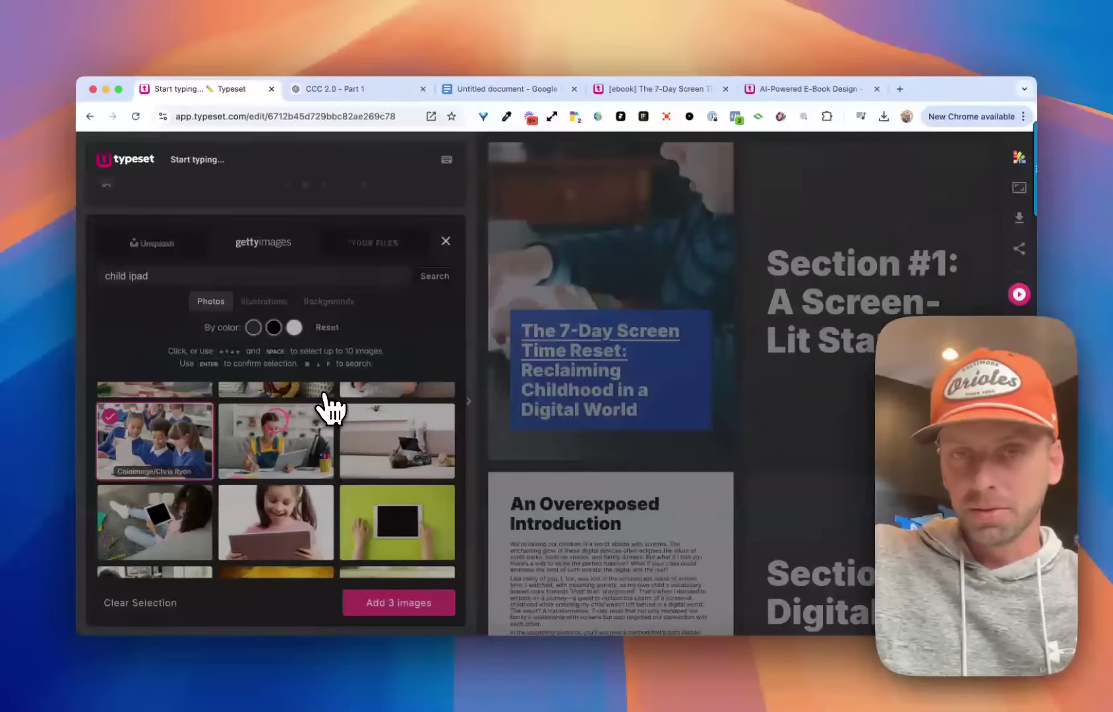
{"action": "key", "text": "Return"}
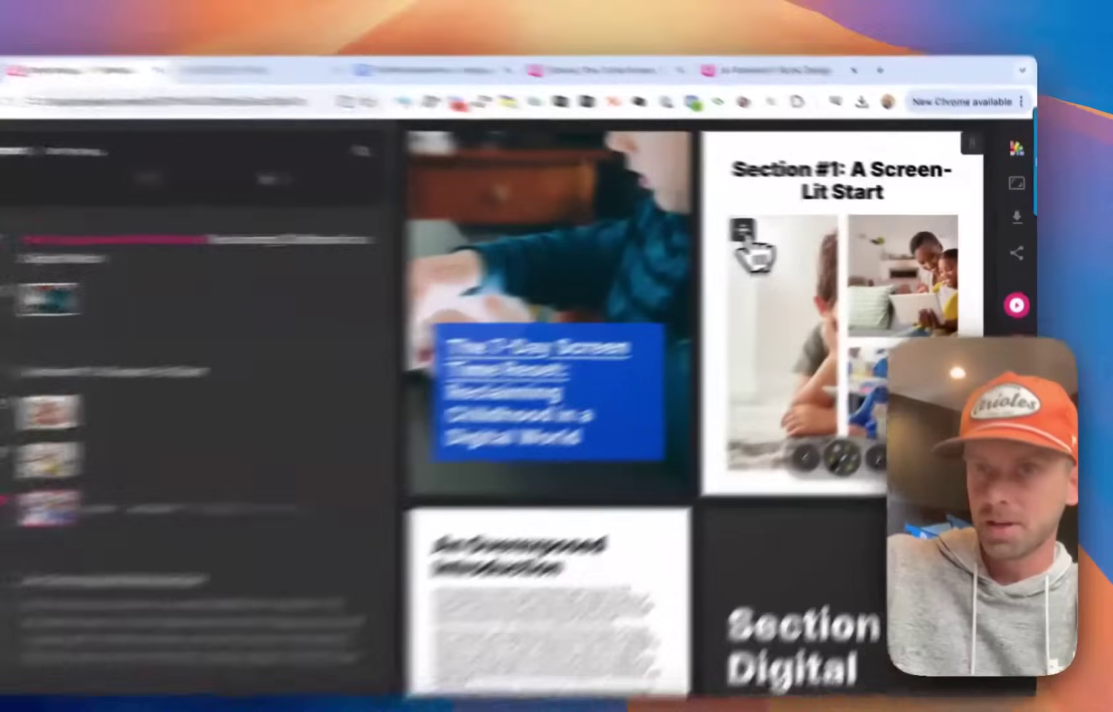
Reframe the large left photo to show the boy beside the girl, and confirm the top-right photo.
{"action": "left_click", "coordinate": [779, 231]}
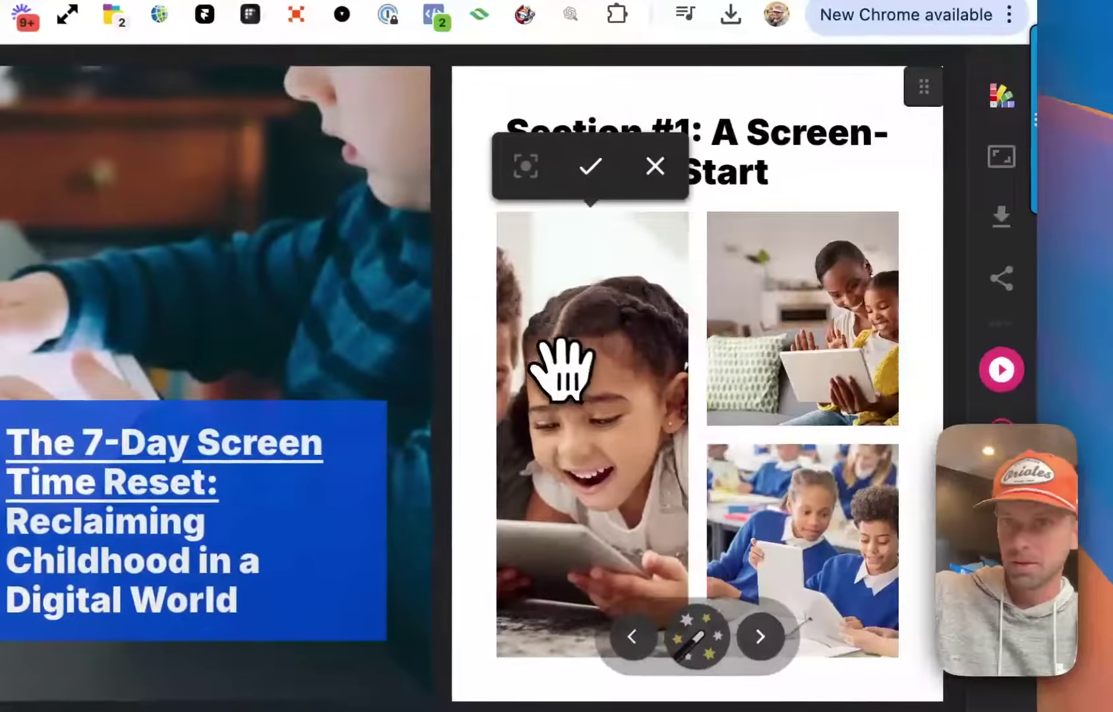
{"action": "left_click_drag", "start_coordinate": [562, 369], "coordinate": [605, 360]}
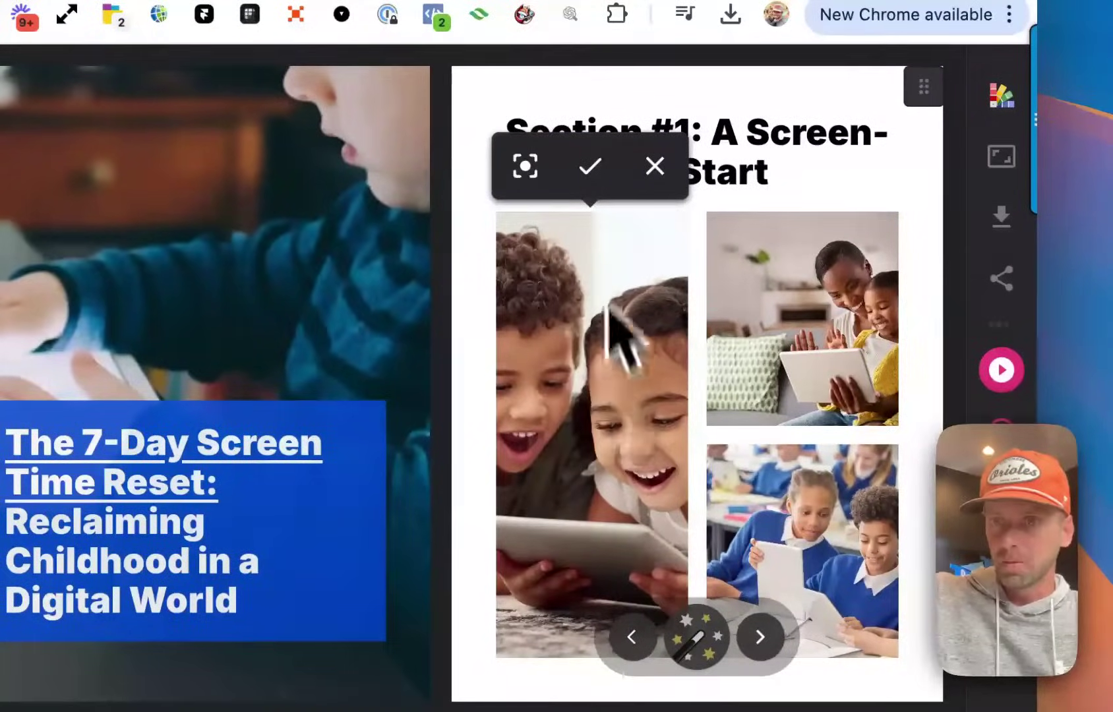
{"action": "left_click", "coordinate": [589, 166]}
{"action": "left_click", "coordinate": [733, 238]}
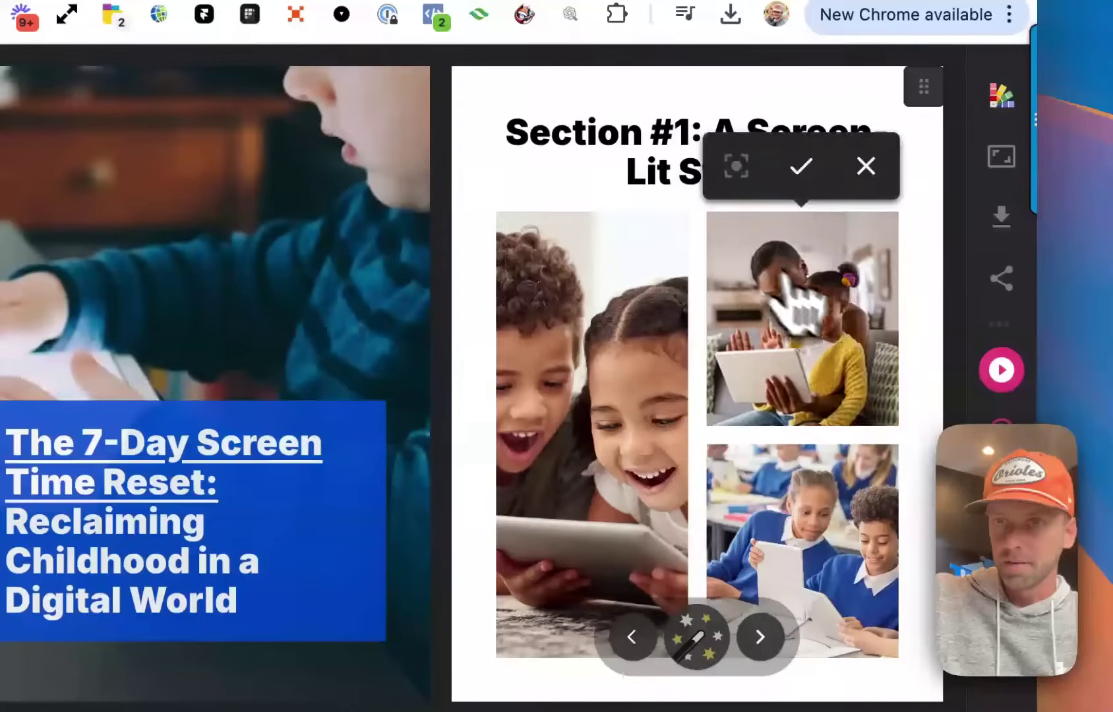
{"action": "left_click", "coordinate": [802, 167]}
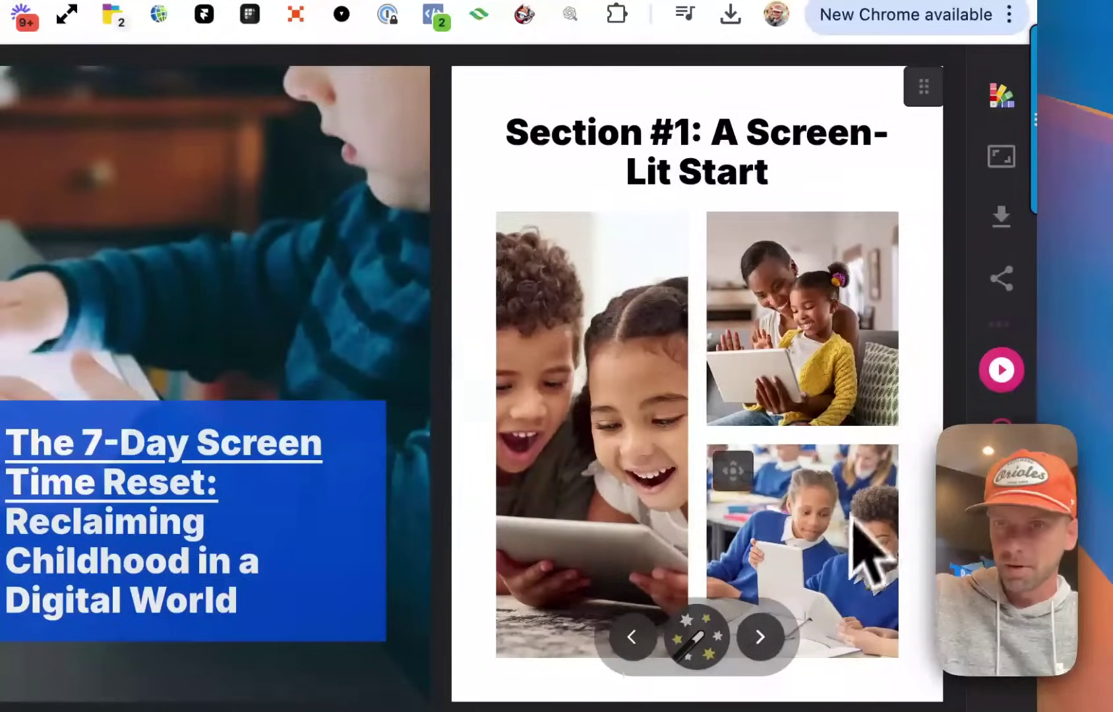
Nudge the bottom-right photo's framing slightly left and confirm it.
{"action": "left_click", "coordinate": [746, 484]}
{"action": "left_click", "coordinate": [803, 397]}
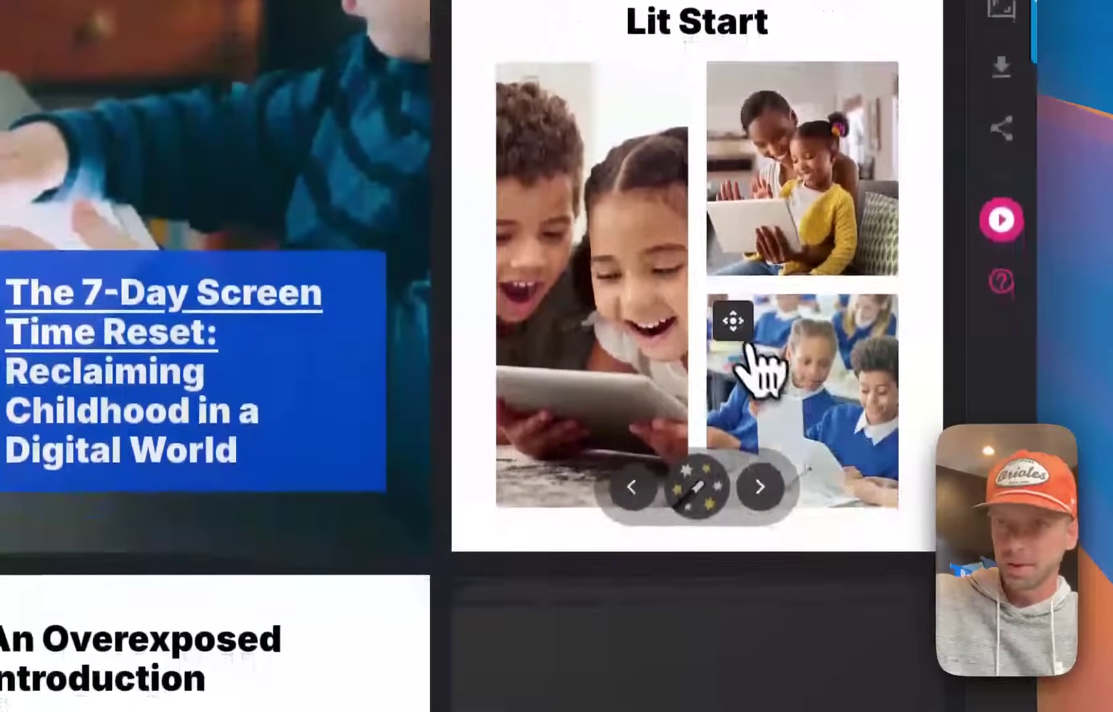
{"action": "left_click", "coordinate": [742, 478]}
{"action": "left_click_drag", "start_coordinate": [814, 363], "coordinate": [803, 367]}
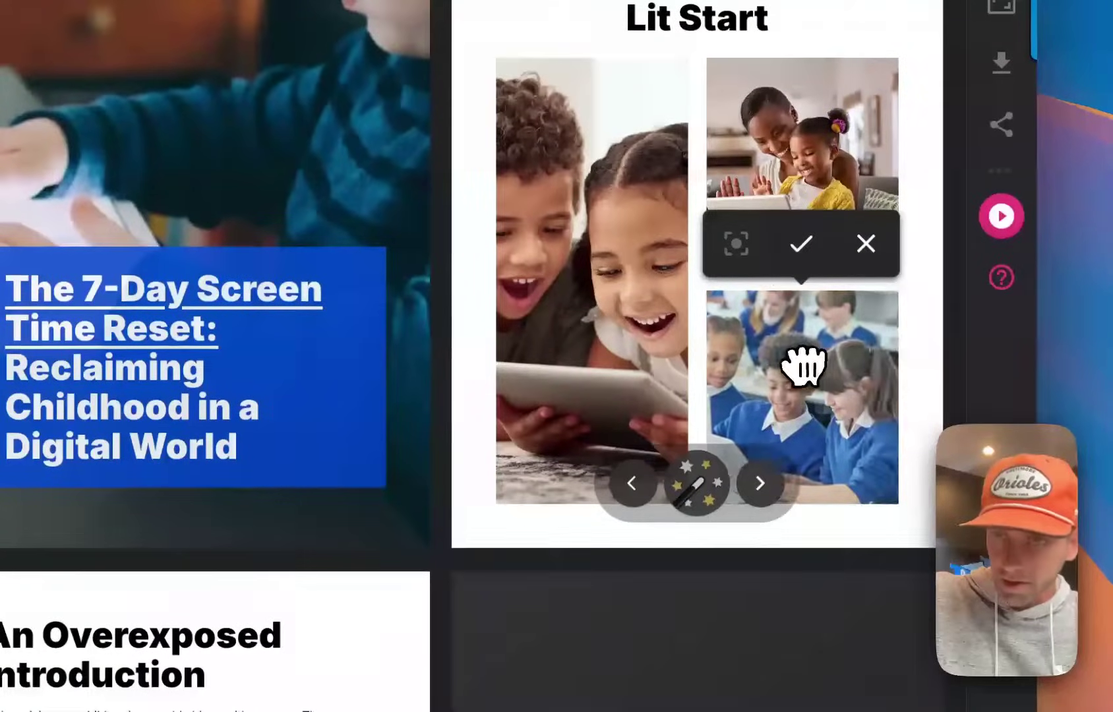
{"action": "left_click", "coordinate": [802, 245]}
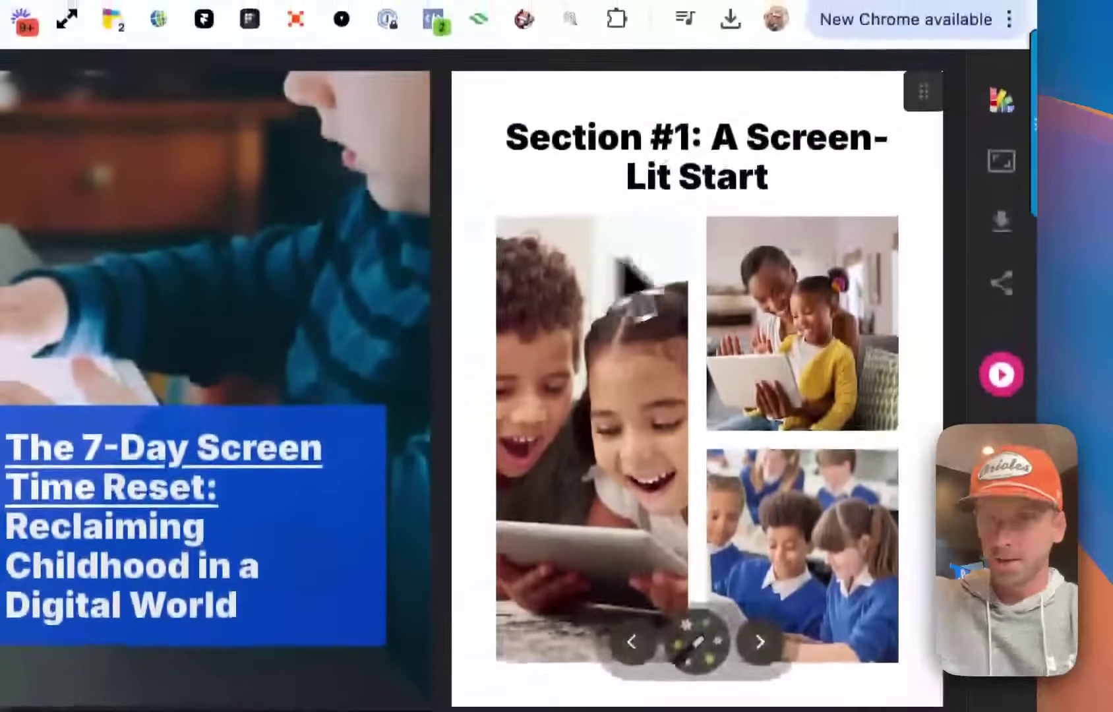
{"action": "scroll", "coordinate": [549, 309], "scroll_direction": "down", "scroll_amount": 3}
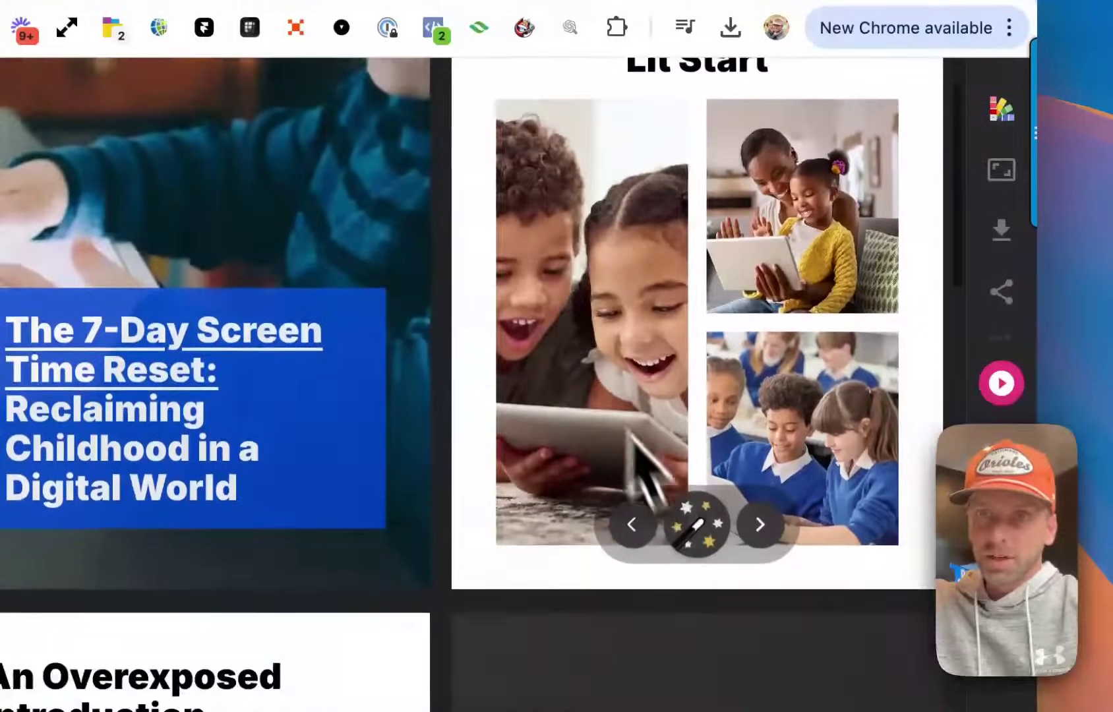
{"action": "scroll", "coordinate": [651, 460], "scroll_direction": "up", "scroll_amount": 2}
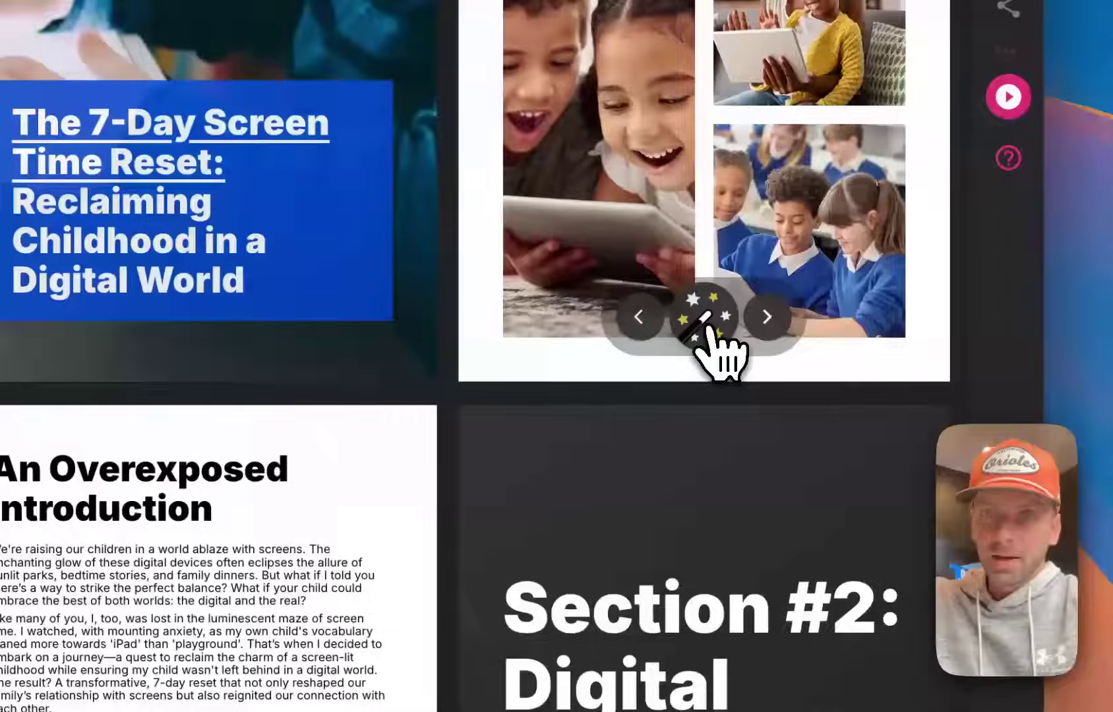
Try a blue colour theme on the Section #1 page, then switch it back to white.
{"action": "left_click", "coordinate": [711, 327]}
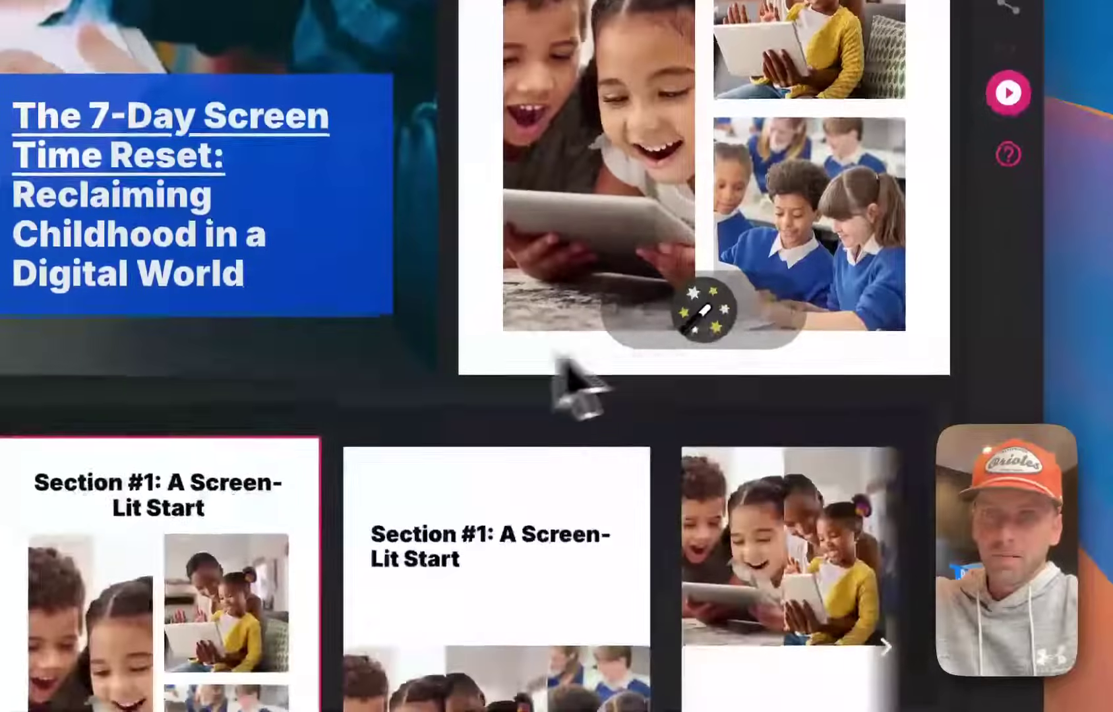
{"action": "left_click", "coordinate": [467, 551]}
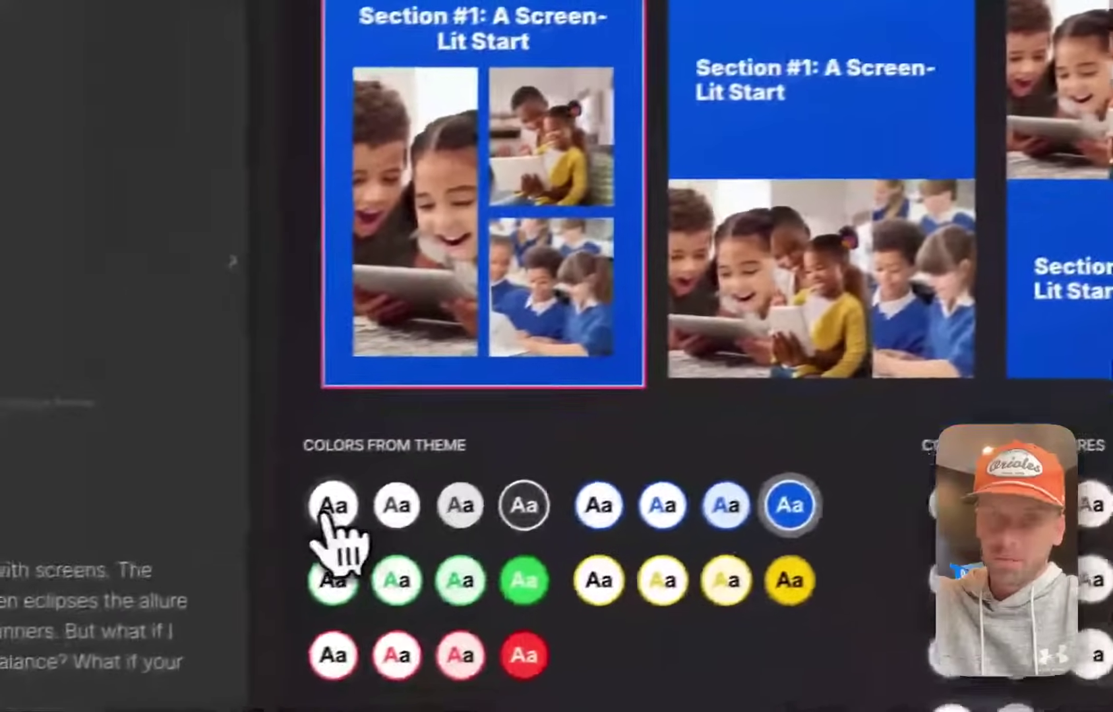
{"action": "left_click", "coordinate": [9, 554]}
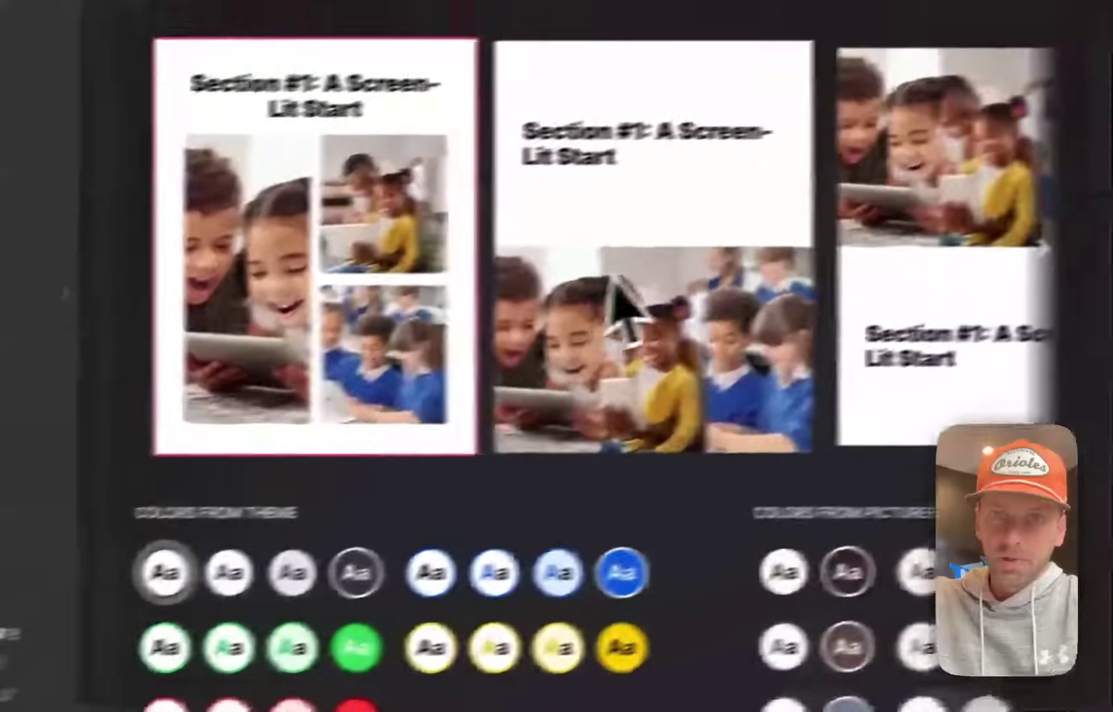
Apply the layout showing the three photos side by side above the Section #1 title.
{"action": "scroll", "coordinate": [821, 195], "scroll_direction": "up", "scroll_amount": 5}
{"action": "scroll", "coordinate": [858, 257], "scroll_direction": "down", "scroll_amount": 4}
{"action": "scroll", "coordinate": [870, 310], "scroll_direction": "right", "scroll_amount": 3}
{"action": "scroll", "coordinate": [560, 402], "scroll_direction": "right", "scroll_amount": 5}
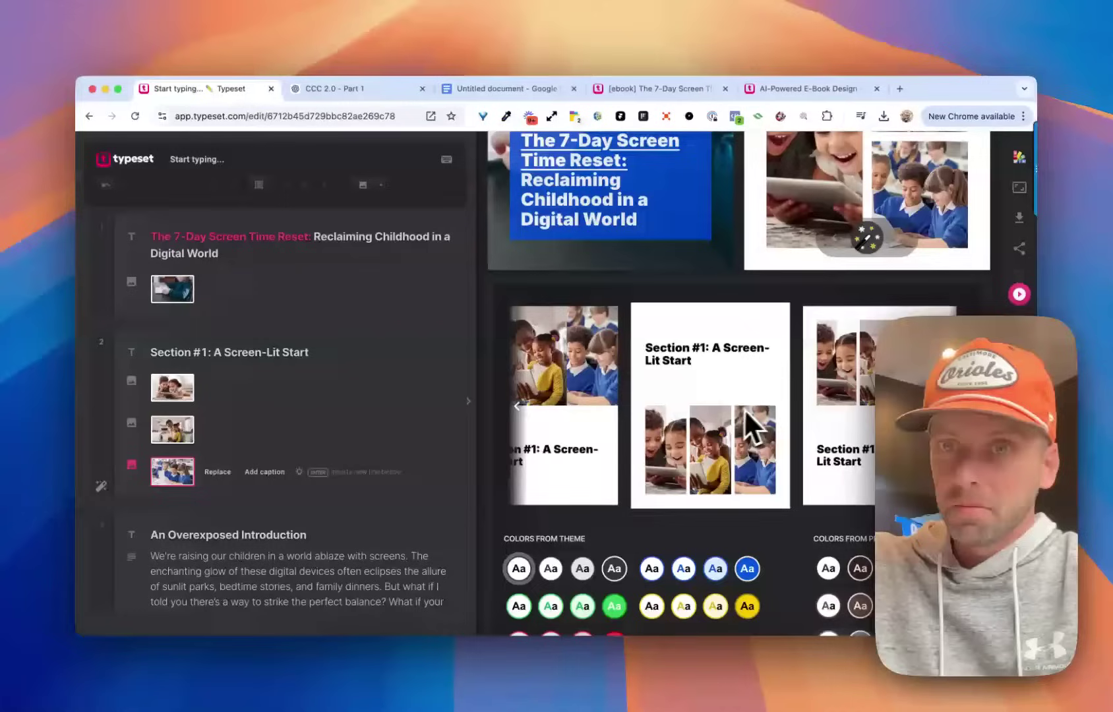
{"action": "left_click", "coordinate": [749, 415]}
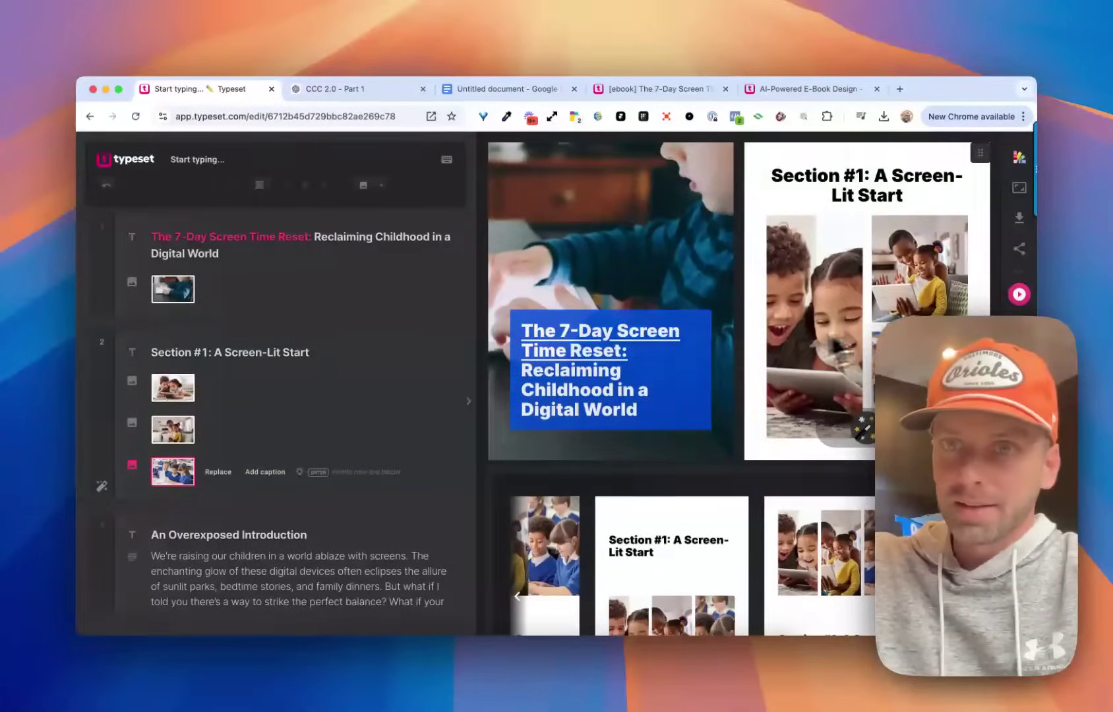
{"action": "scroll", "coordinate": [836, 349], "scroll_direction": "down", "scroll_amount": 2}
{"action": "scroll", "coordinate": [752, 435], "scroll_direction": "right", "scroll_amount": 2}
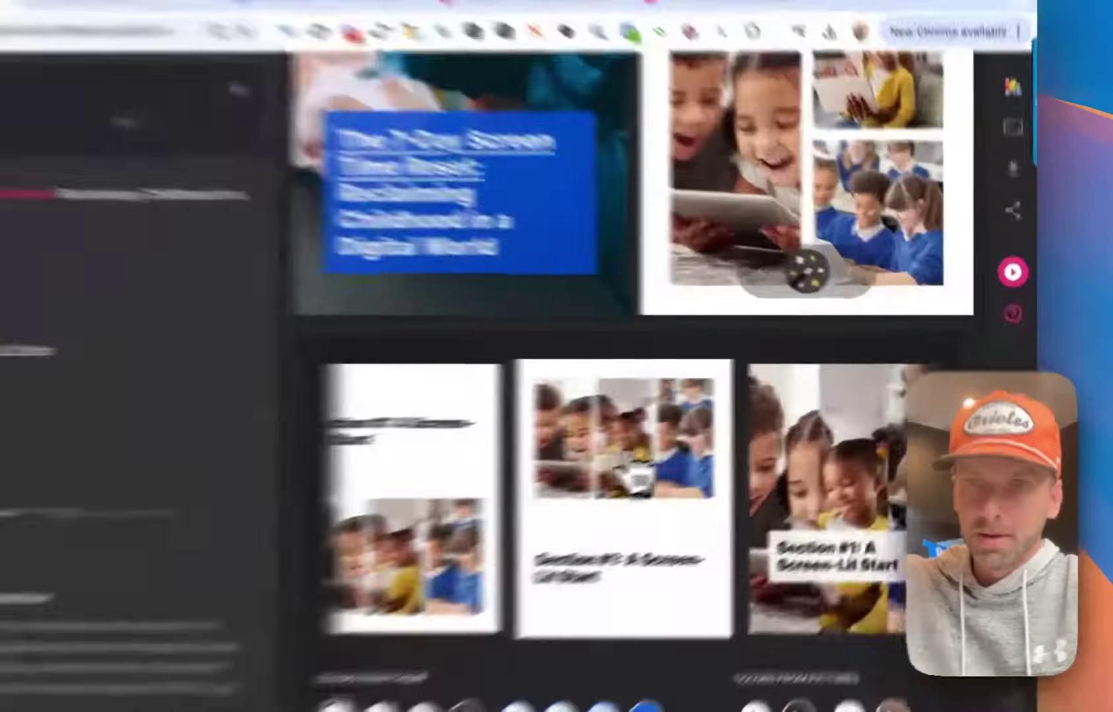
{"action": "left_click", "coordinate": [689, 438]}
{"action": "left_click", "coordinate": [867, 295]}
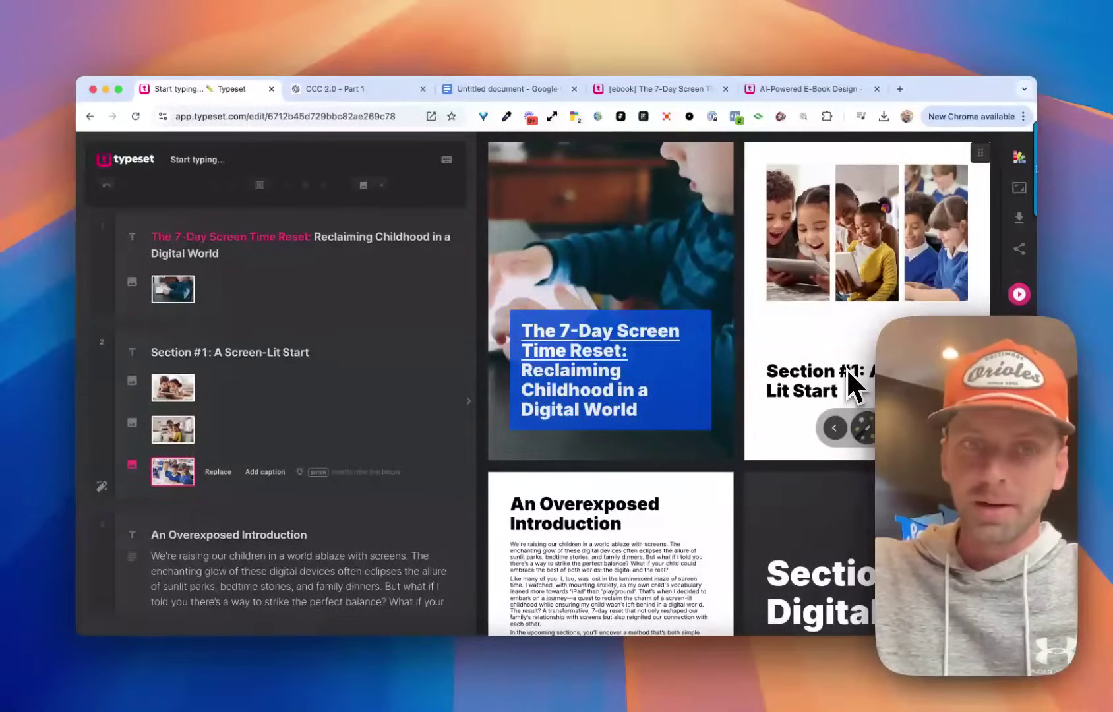
{"action": "scroll", "coordinate": [795, 277], "scroll_direction": "down", "scroll_amount": 3}
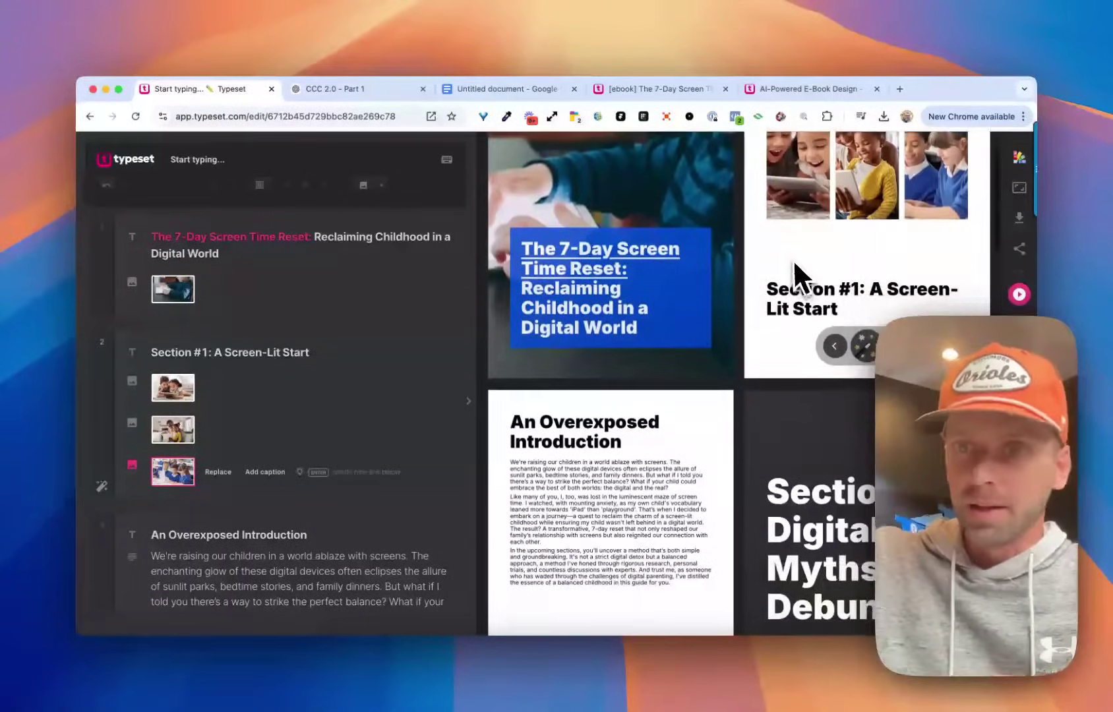
{"action": "scroll", "coordinate": [686, 363], "scroll_direction": "down", "scroll_amount": 2}
{"action": "scroll", "coordinate": [385, 333], "scroll_direction": "down", "scroll_amount": 5}
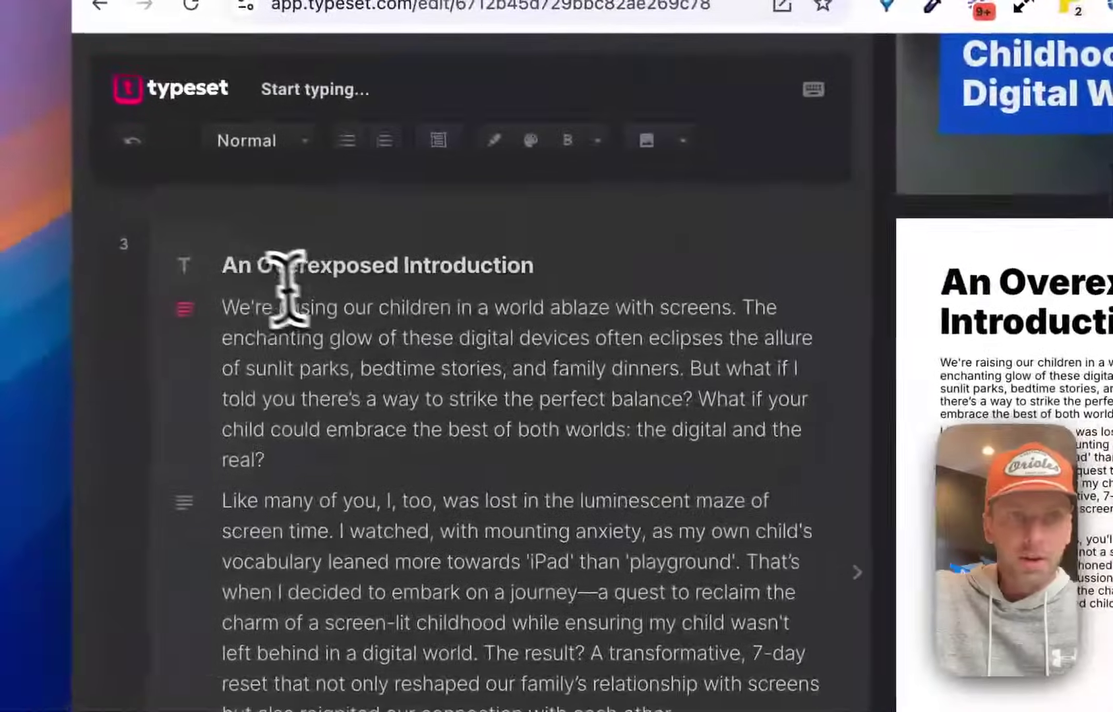
Give the An Overexposed Introduction page the centred layout.
{"action": "left_click_drag", "start_coordinate": [229, 264], "coordinate": [455, 452]}
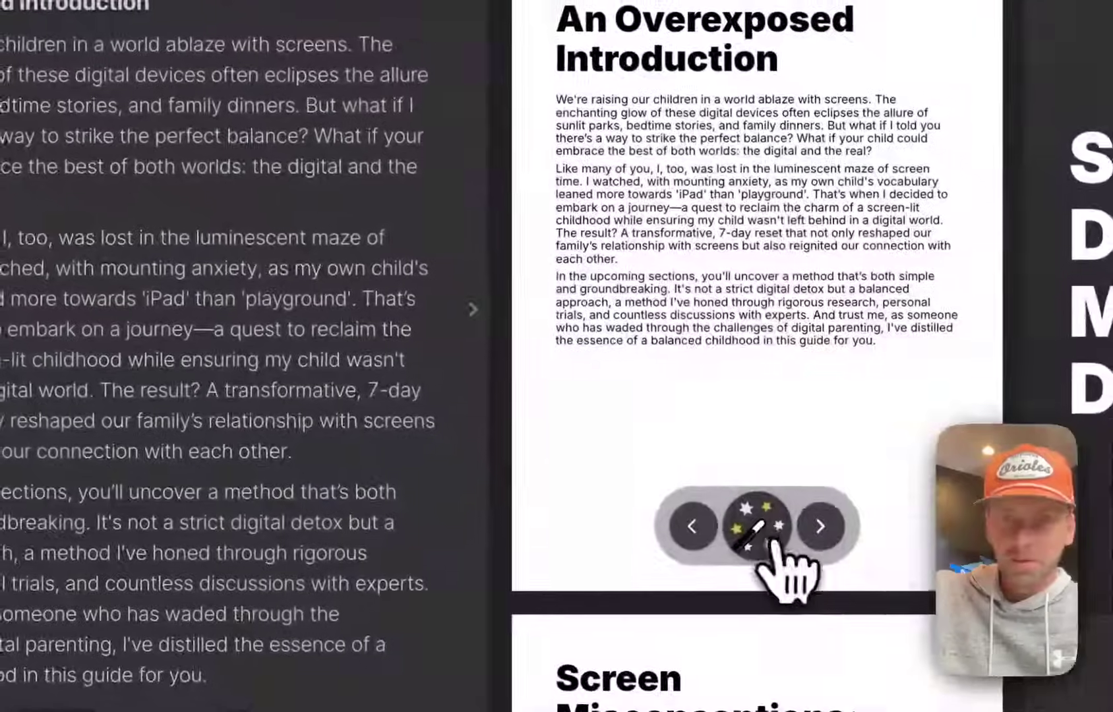
{"action": "left_click", "coordinate": [772, 537]}
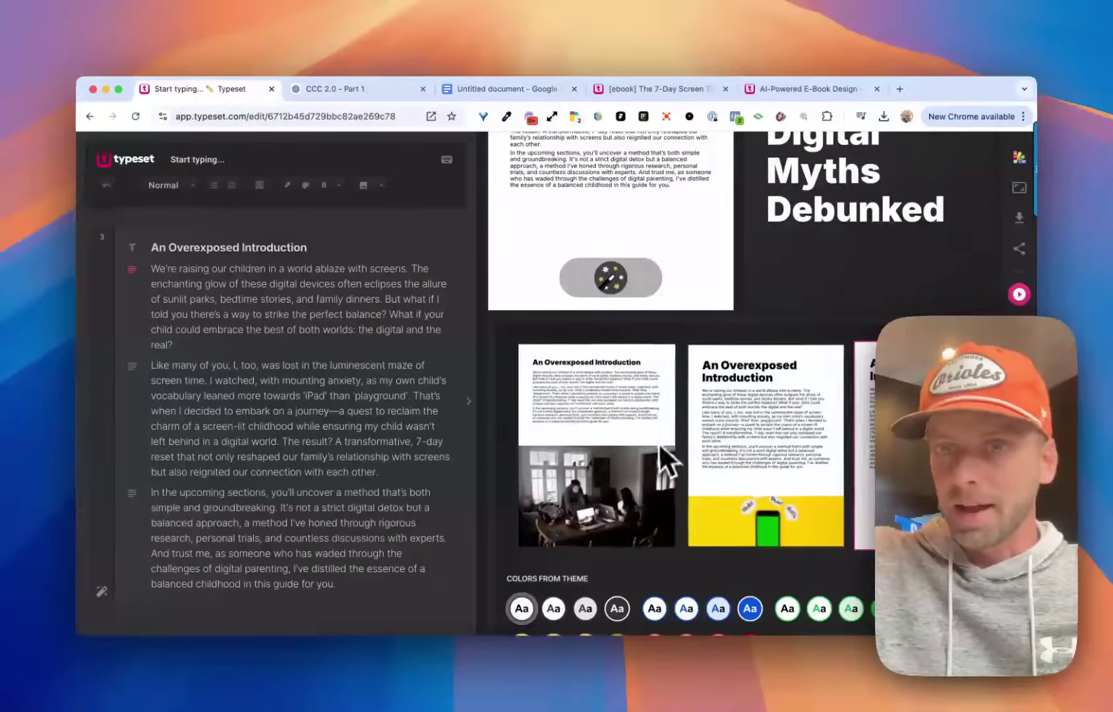
{"action": "scroll", "coordinate": [732, 436], "scroll_direction": "right", "scroll_amount": 3}
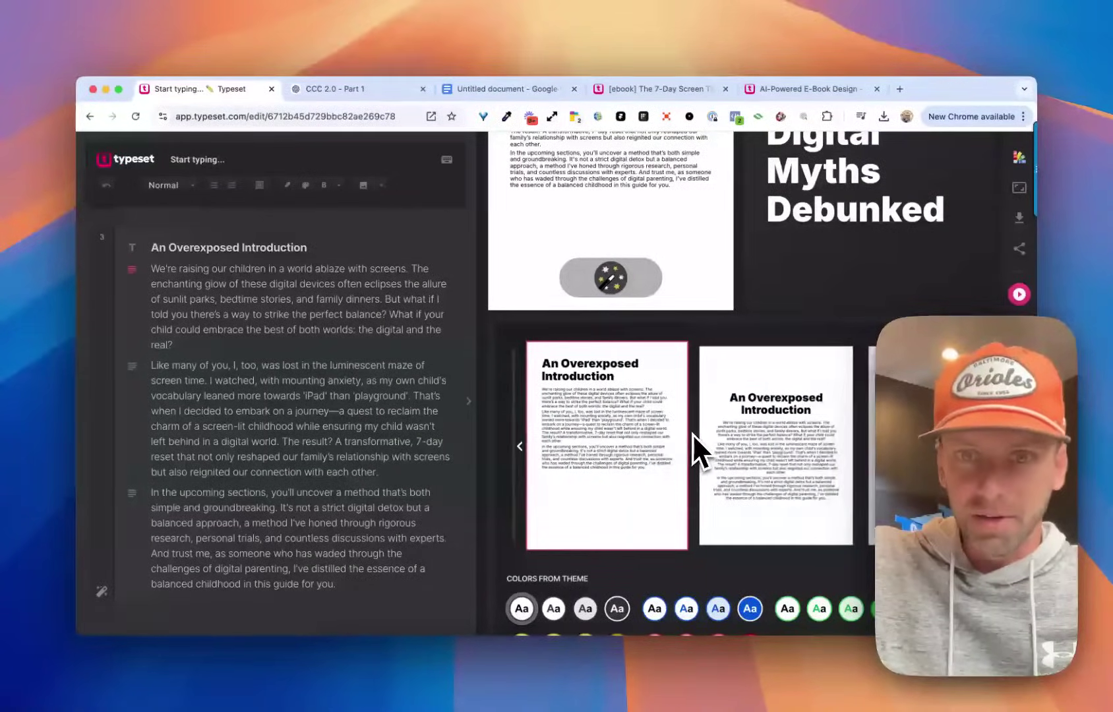
{"action": "scroll", "coordinate": [726, 442], "scroll_direction": "left", "scroll_amount": 2}
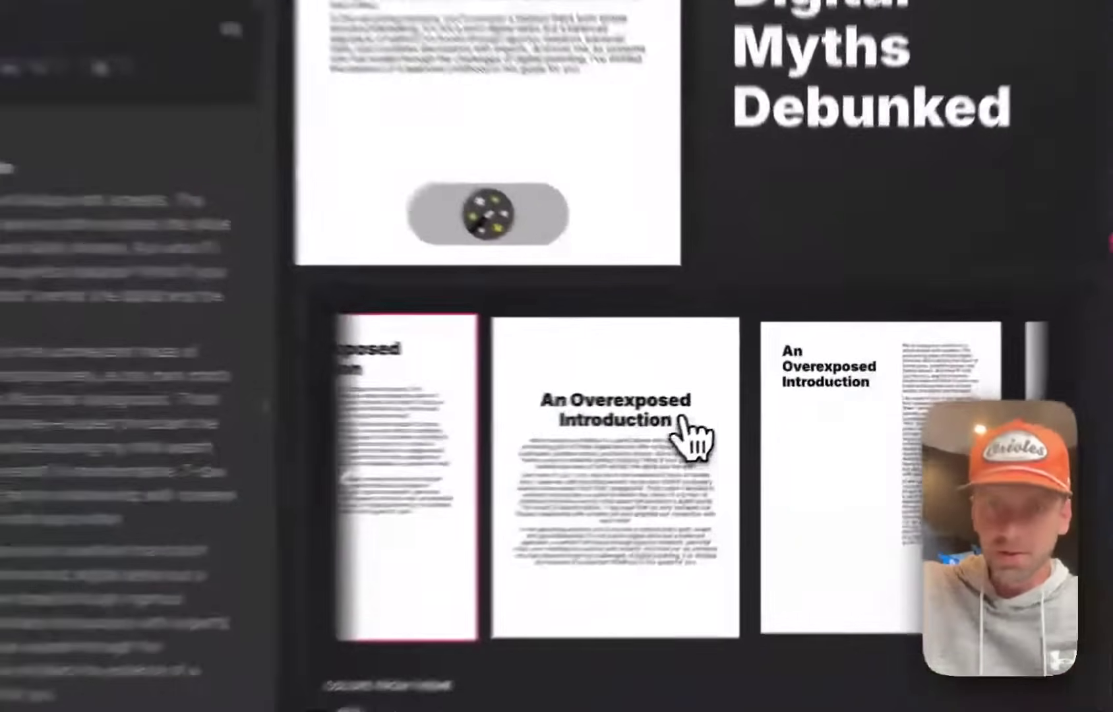
{"action": "left_click", "coordinate": [683, 422]}
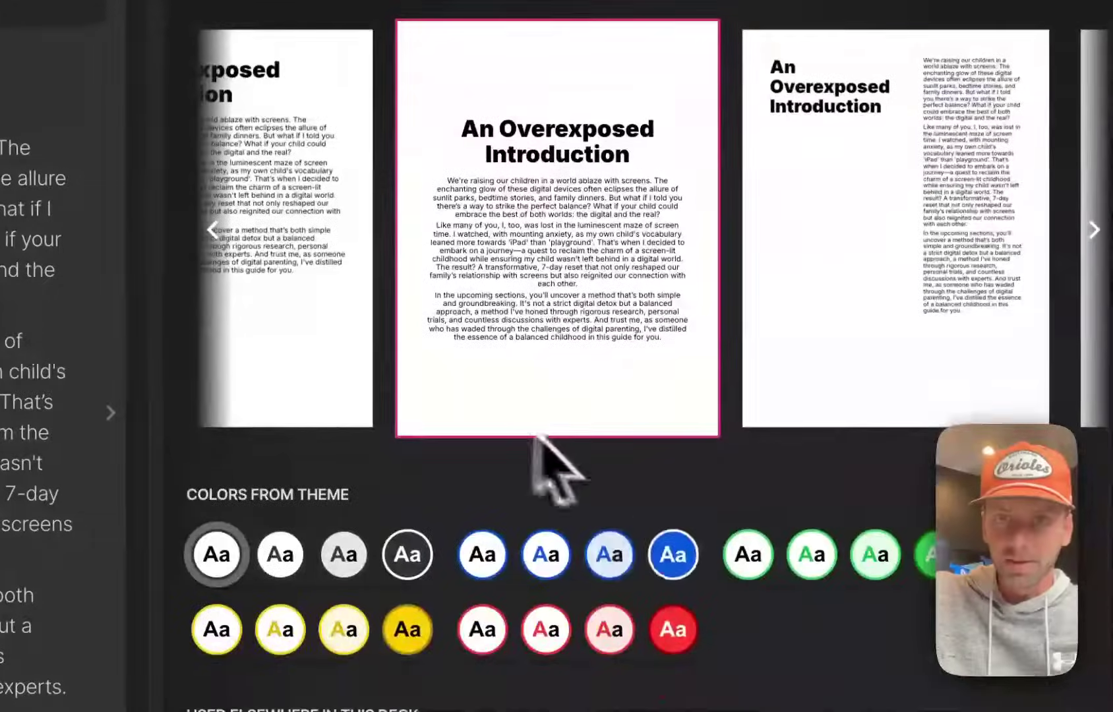
Try a blue theme, then apply the light-blue colour theme to the introduction page.
{"action": "left_click", "coordinate": [546, 554]}
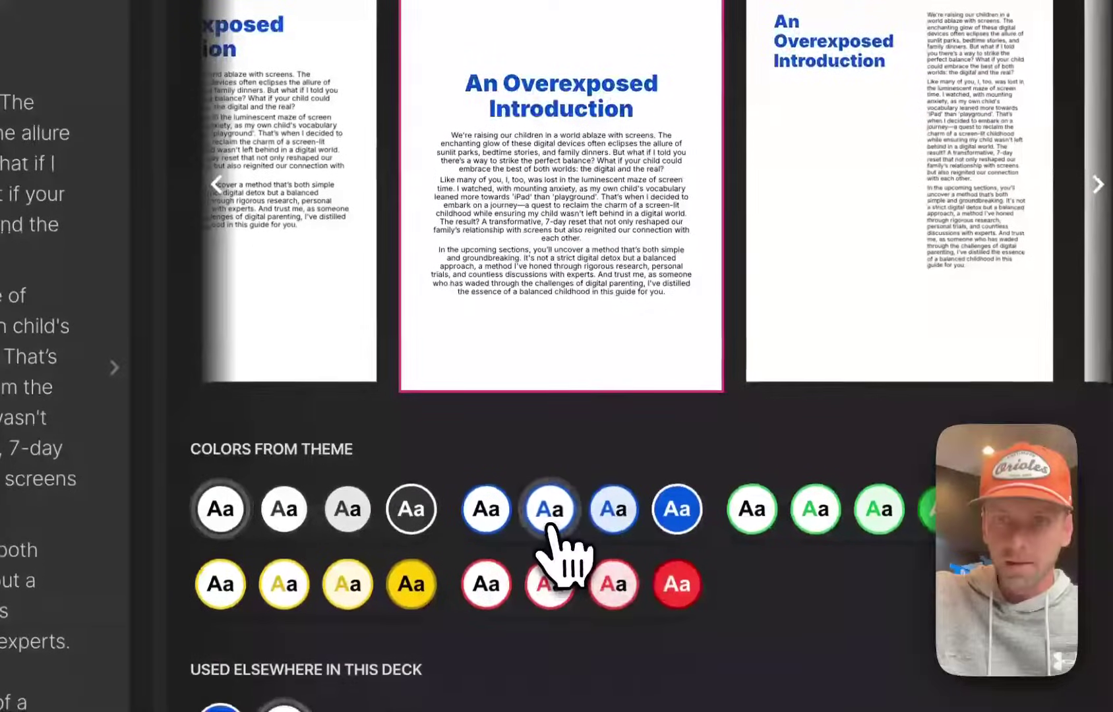
{"action": "left_click", "coordinate": [612, 508]}
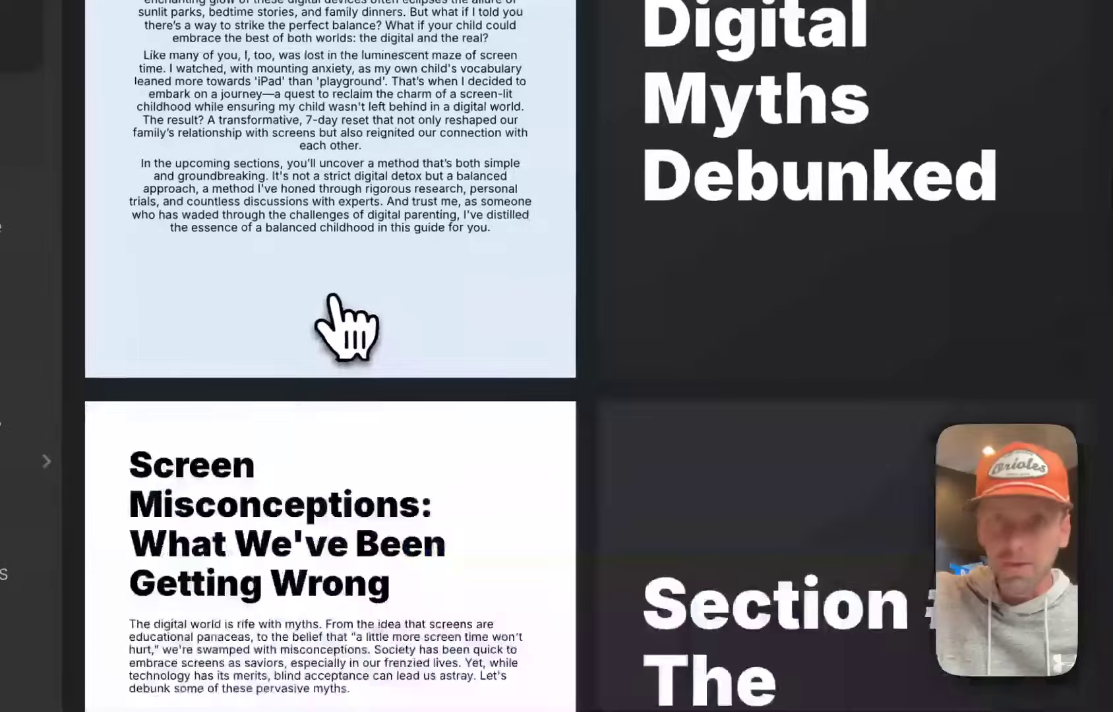
{"action": "scroll", "coordinate": [348, 323], "scroll_direction": "up", "scroll_amount": 10}
{"action": "scroll", "coordinate": [385, 435], "scroll_direction": "down", "scroll_amount": 5}
{"action": "scroll", "coordinate": [386, 435], "scroll_direction": "down", "scroll_amount": 2}
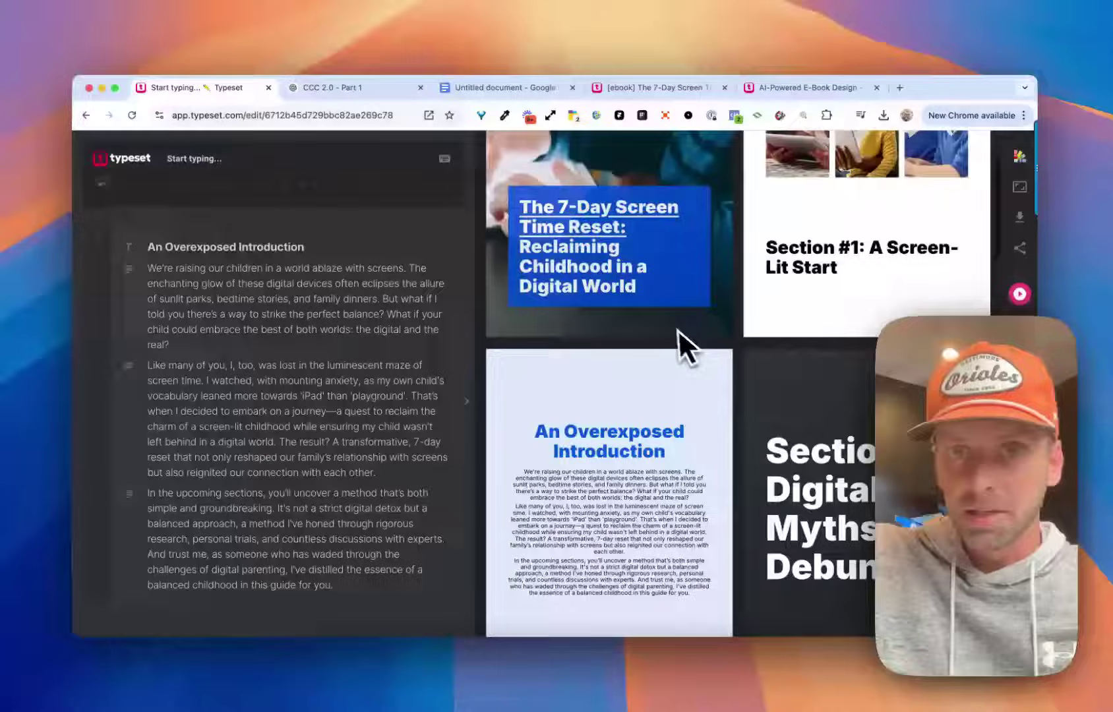
{"action": "scroll", "coordinate": [670, 324], "scroll_direction": "up", "scroll_amount": 3}
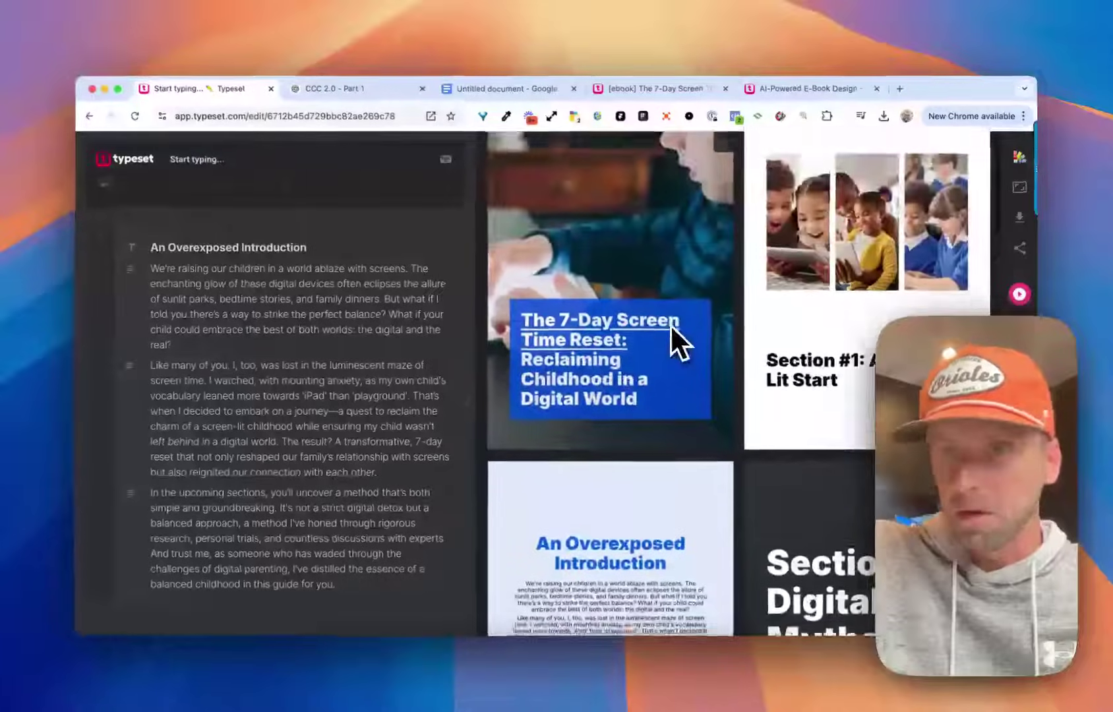
{"action": "scroll", "coordinate": [671, 324], "scroll_direction": "down", "scroll_amount": 5}
{"action": "scroll", "coordinate": [671, 324], "scroll_direction": "up", "scroll_amount": 4}
{"action": "scroll", "coordinate": [671, 324], "scroll_direction": "down", "scroll_amount": 5}
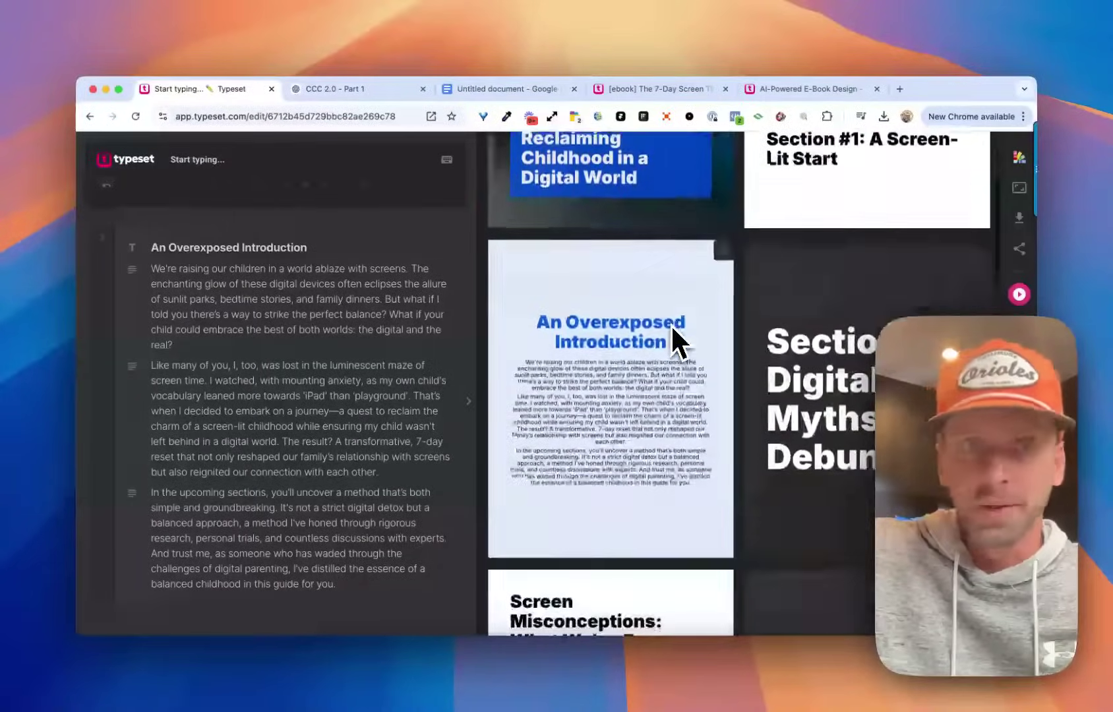
{"action": "scroll", "coordinate": [396, 320], "scroll_direction": "down", "scroll_amount": 2}
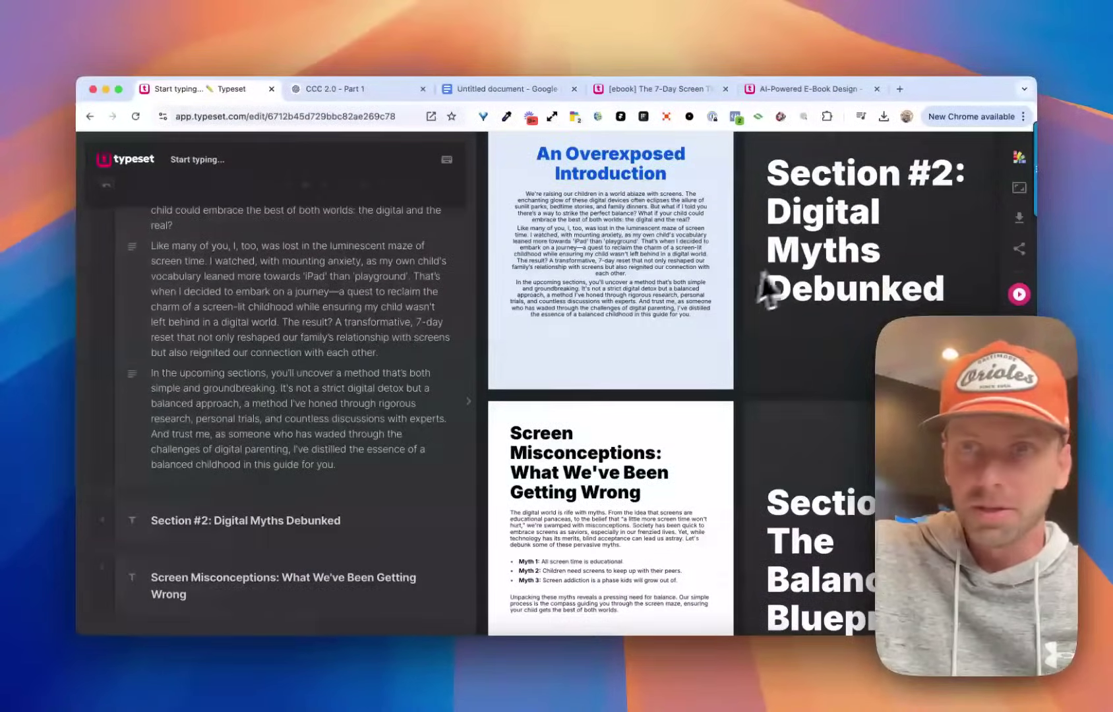
{"action": "scroll", "coordinate": [785, 293], "scroll_direction": "down", "scroll_amount": 2}
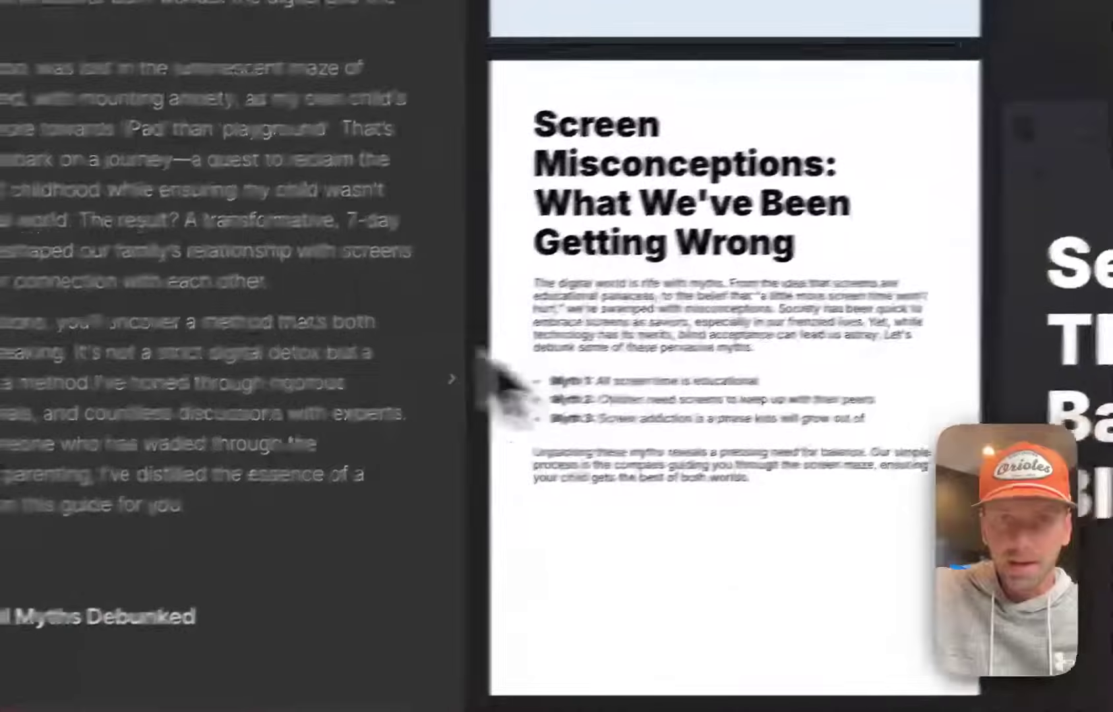
Place the cursor on the empty line after the myths paragraph, removing a stray slash.
{"action": "scroll", "coordinate": [198, 286], "scroll_direction": "down", "scroll_amount": 10}
{"action": "left_click", "coordinate": [345, 509]}
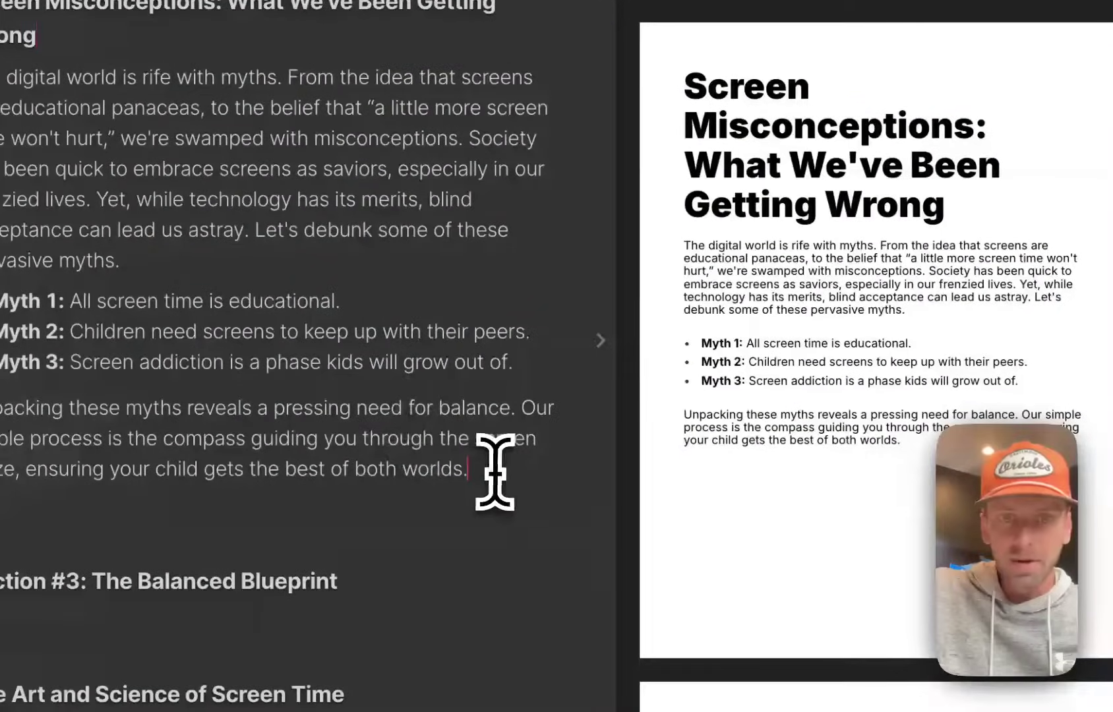
{"action": "scroll", "coordinate": [824, 297], "scroll_direction": "up", "scroll_amount": 5}
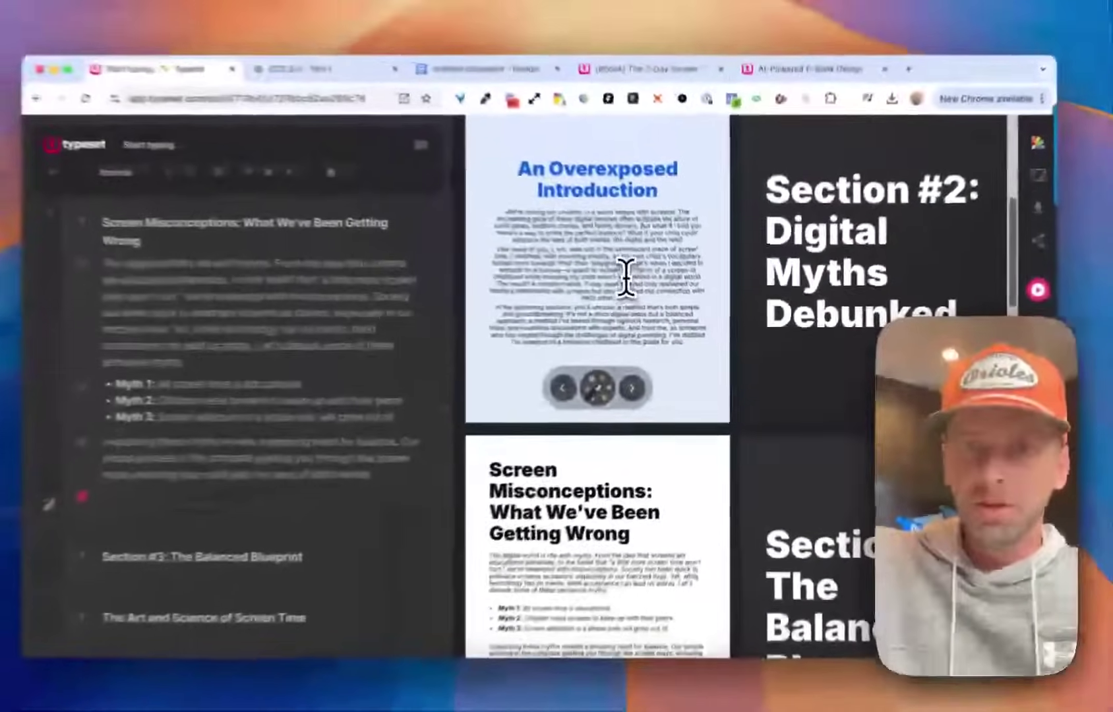
{"action": "scroll", "coordinate": [537, 214], "scroll_direction": "down", "scroll_amount": 5}
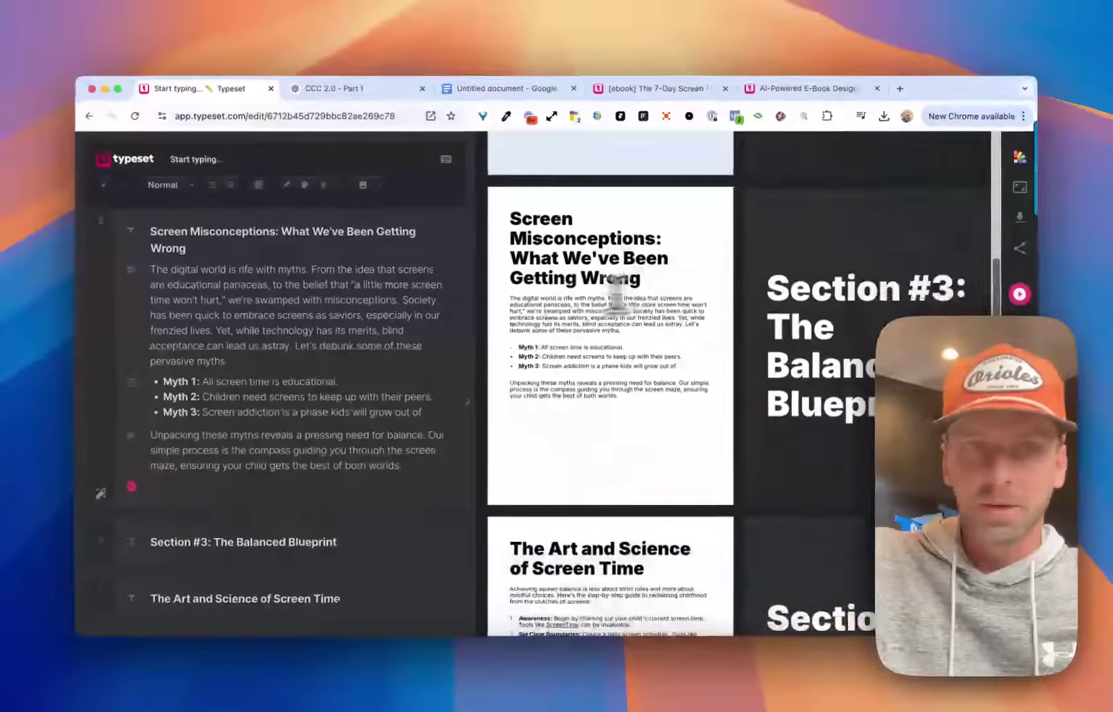
{"action": "scroll", "coordinate": [1, 248], "scroll_direction": "down", "scroll_amount": 3}
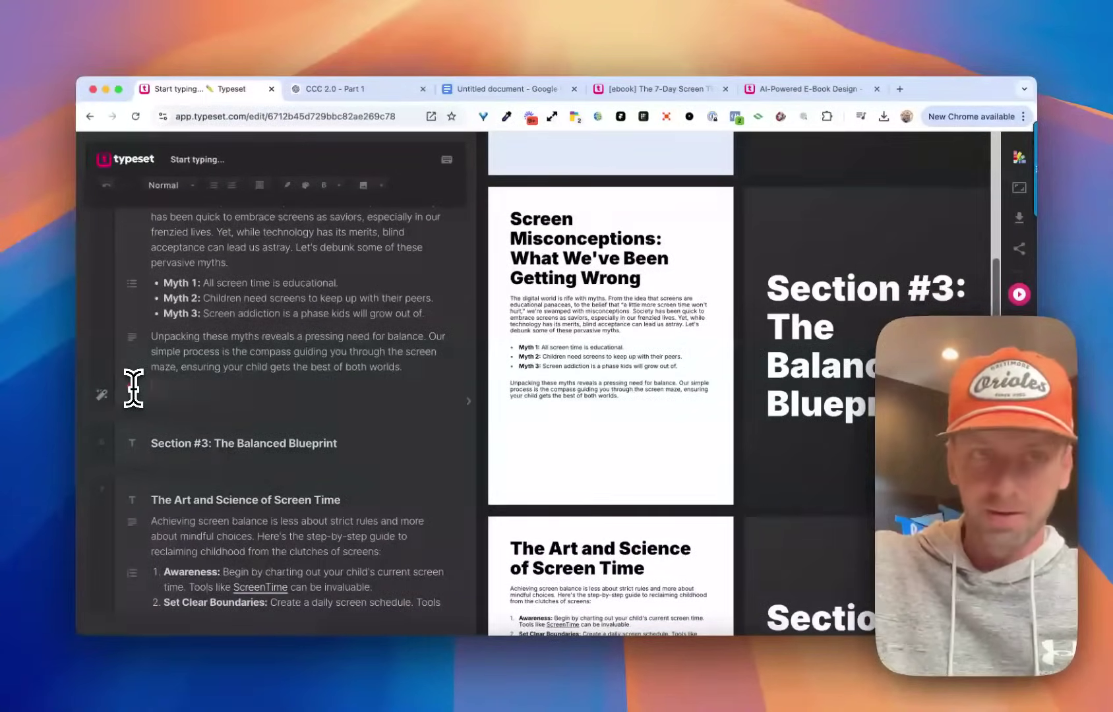
{"action": "type", "text": "/"}
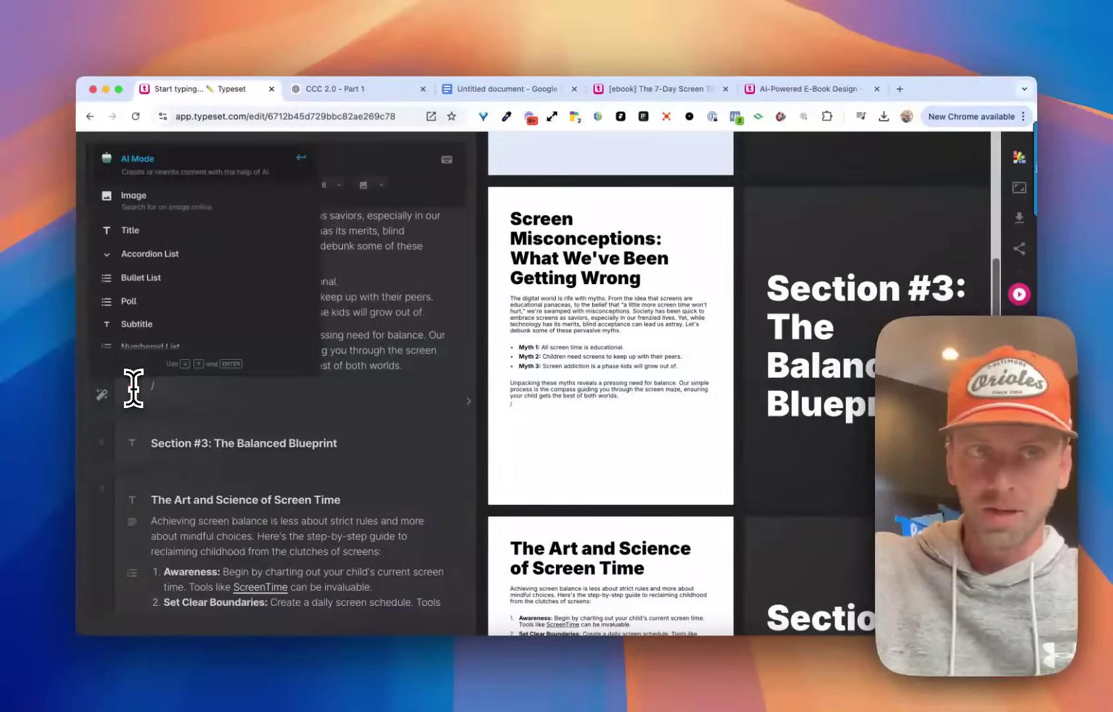
{"action": "scroll", "coordinate": [184, 273], "scroll_direction": "down", "scroll_amount": 5}
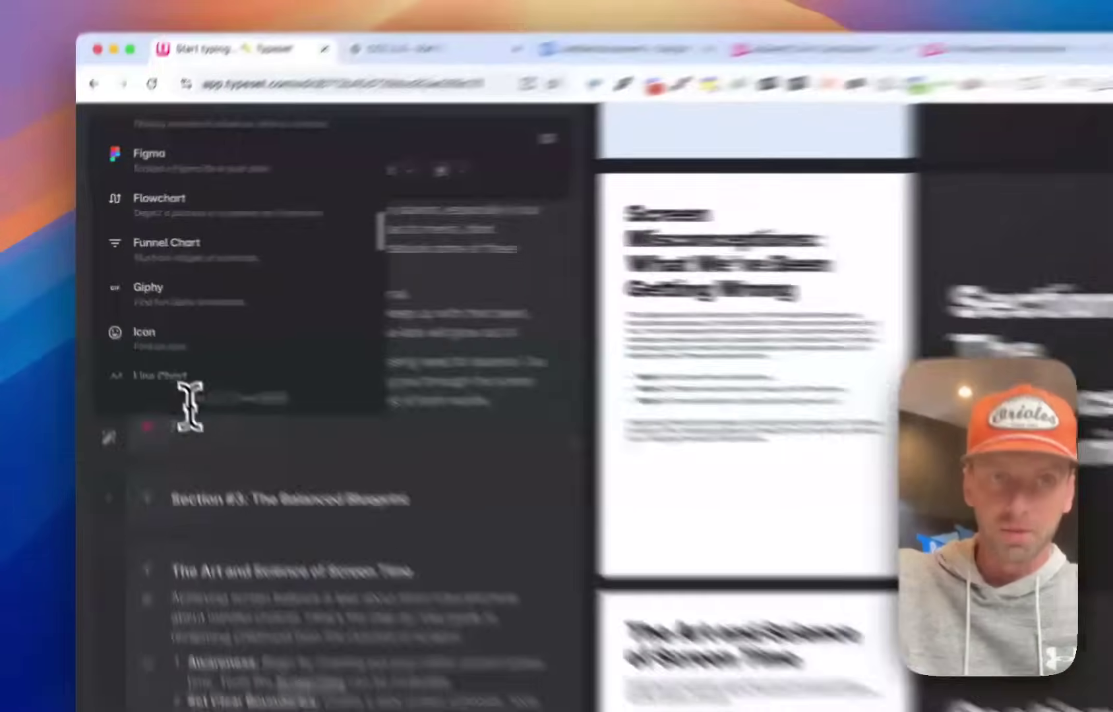
{"action": "left_click", "coordinate": [164, 388]}
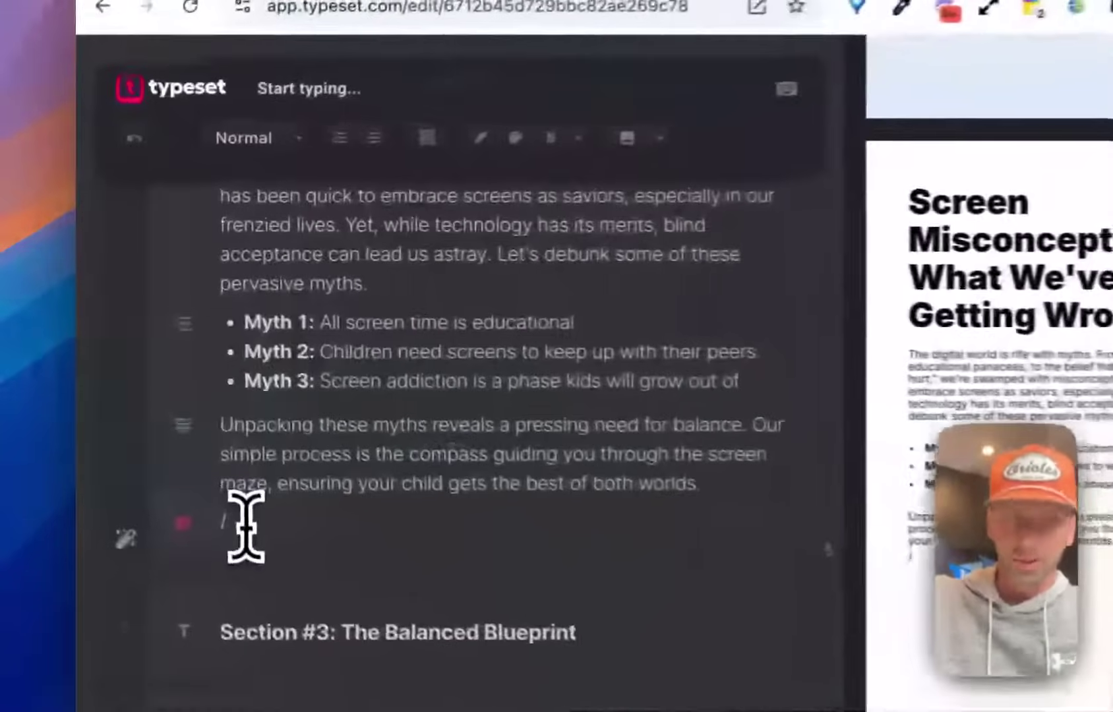
{"action": "key", "text": "BackSpace"}
Insert a Bar Chart block from the block insert menu.
{"action": "left_click", "coordinate": [189, 537]}
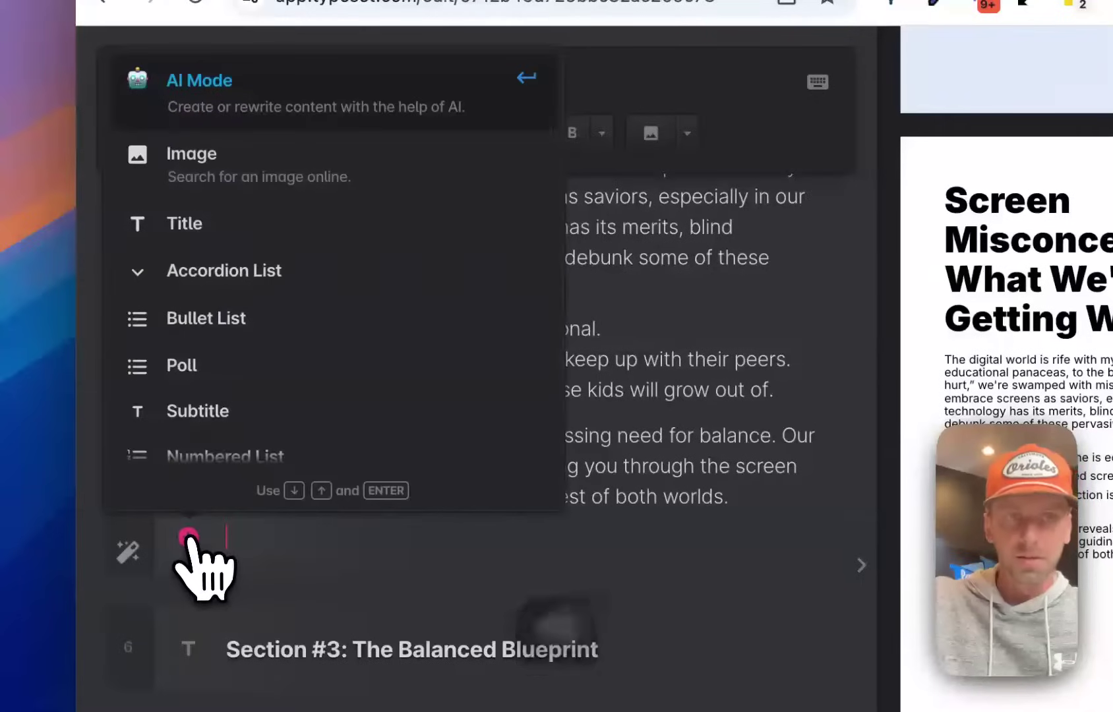
{"action": "scroll", "coordinate": [285, 191], "scroll_direction": "down", "scroll_amount": 3}
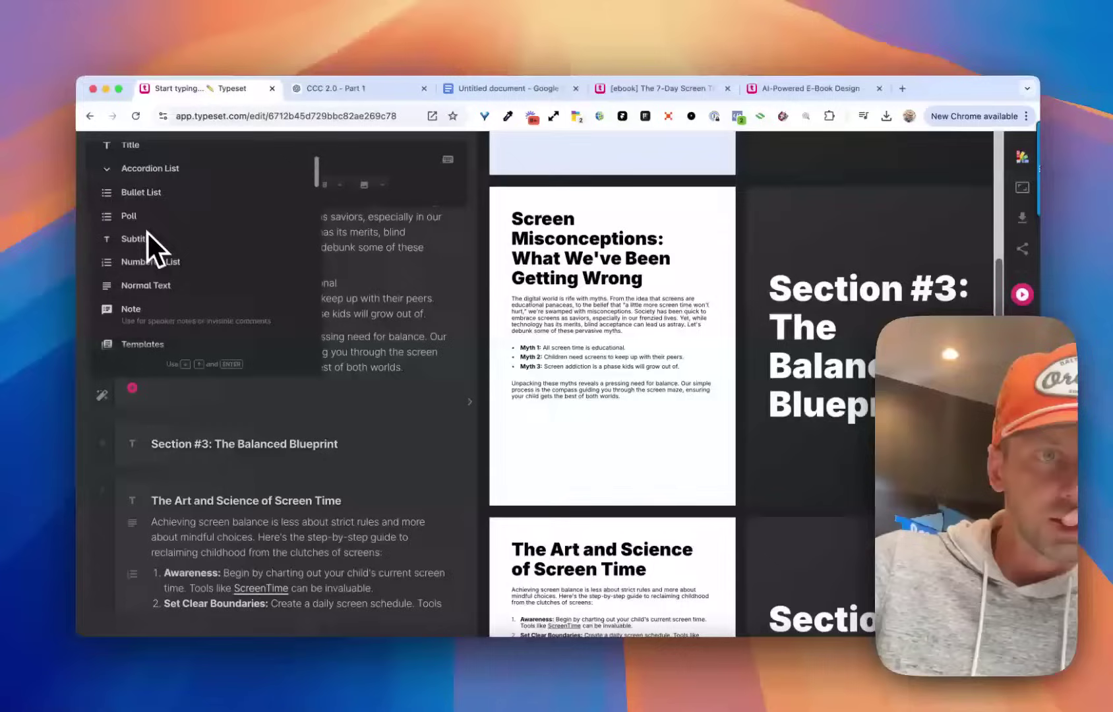
{"action": "scroll", "coordinate": [152, 237], "scroll_direction": "down", "scroll_amount": 3}
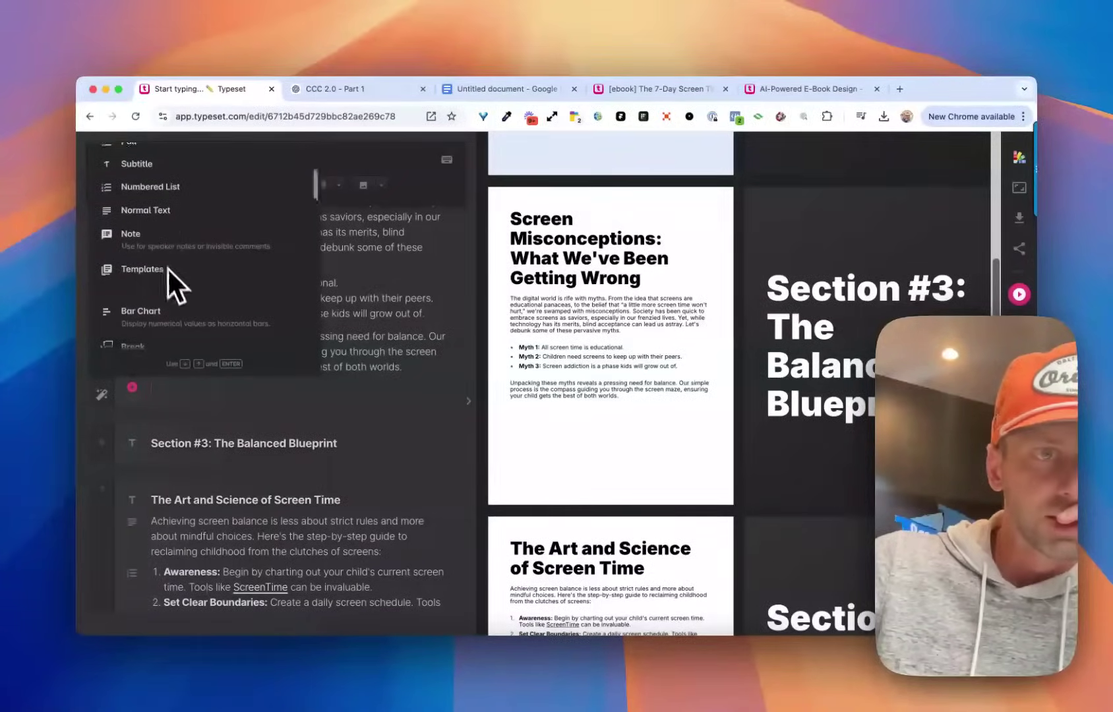
{"action": "scroll", "coordinate": [167, 267], "scroll_direction": "down", "scroll_amount": 3}
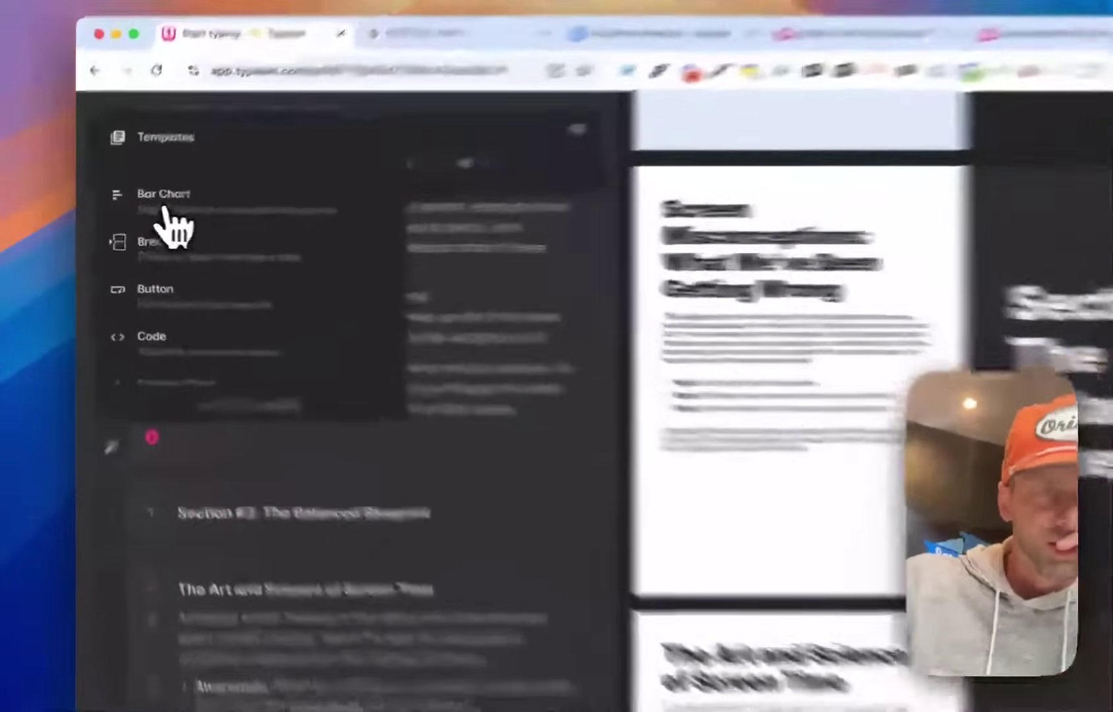
{"action": "left_click", "coordinate": [148, 210]}
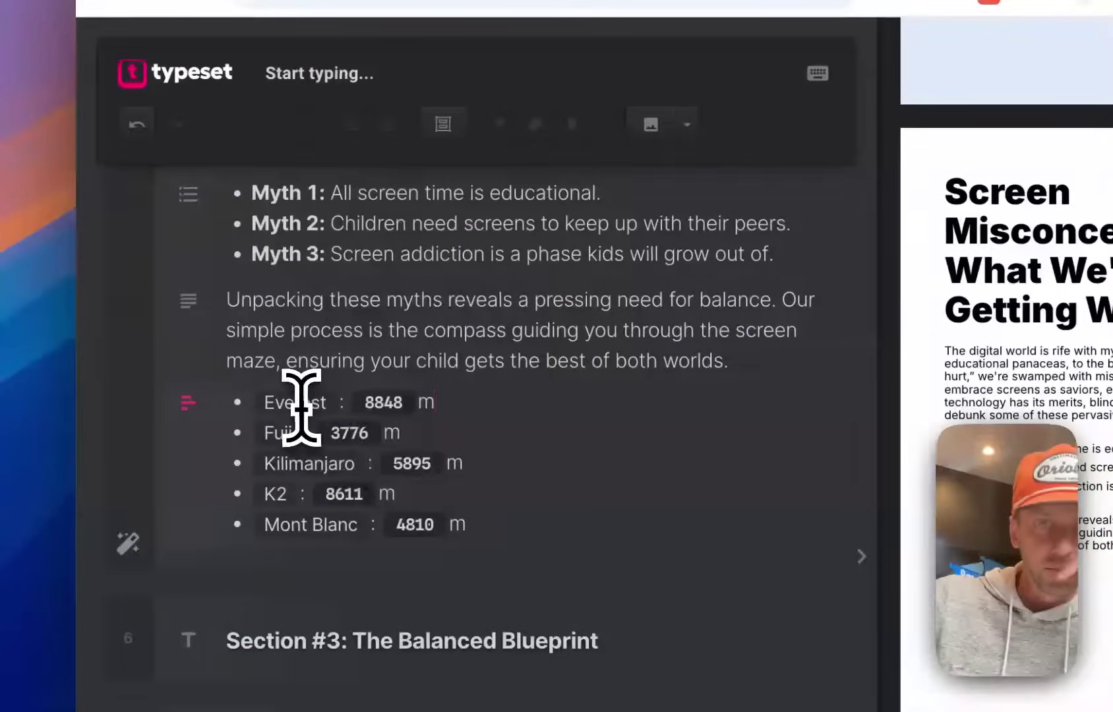
Replace a sample mountain name with '8+' and its height with 5, then trim the 4-6 value.
{"action": "left_click", "coordinate": [300, 404]}
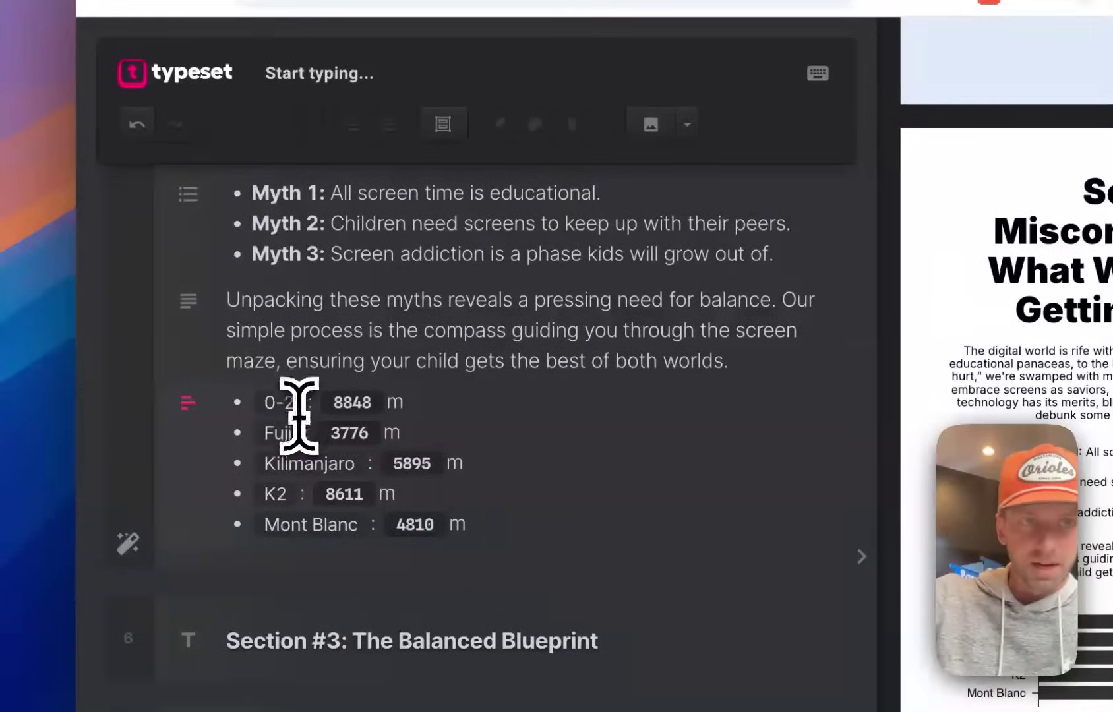
{"action": "key", "text": "BackSpace"}
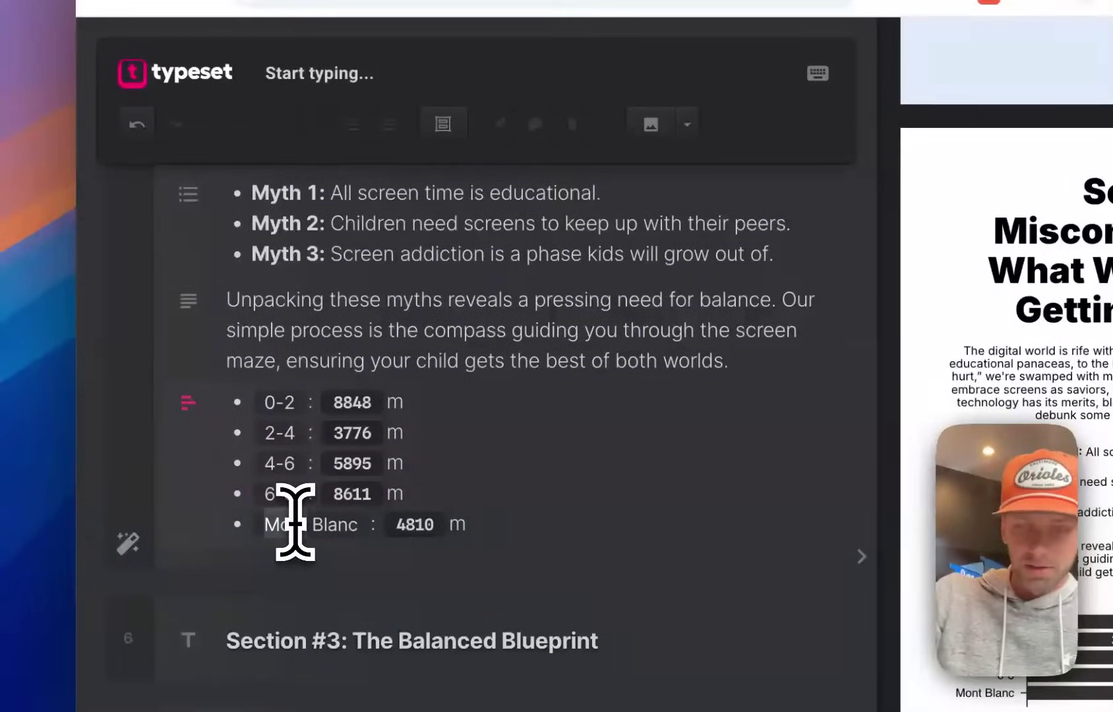
{"action": "type", "text": "8+"}
{"action": "left_click", "coordinate": [381, 409]}
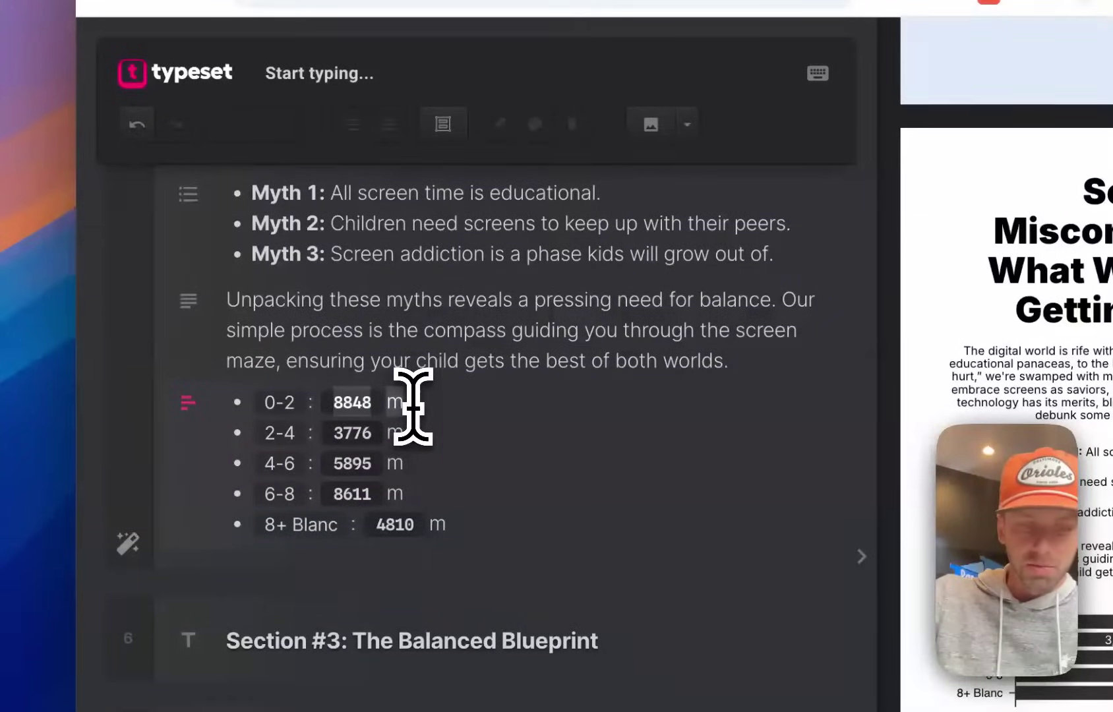
{"action": "type", "text": "5"}
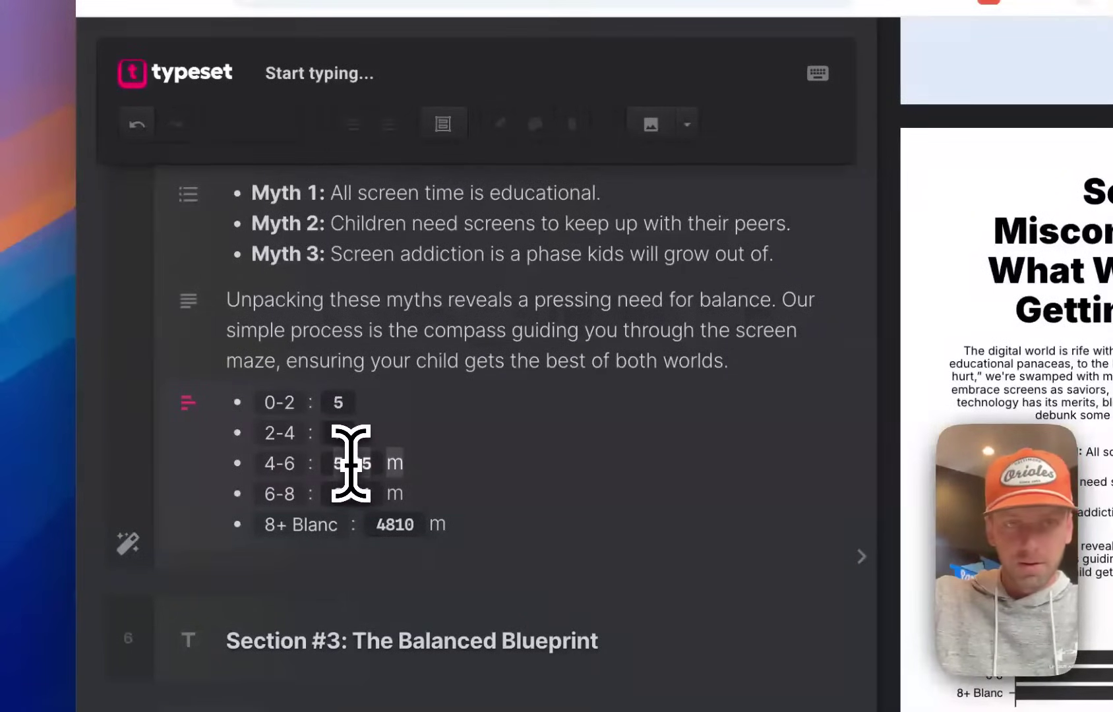
{"action": "key", "text": "BackSpace"}
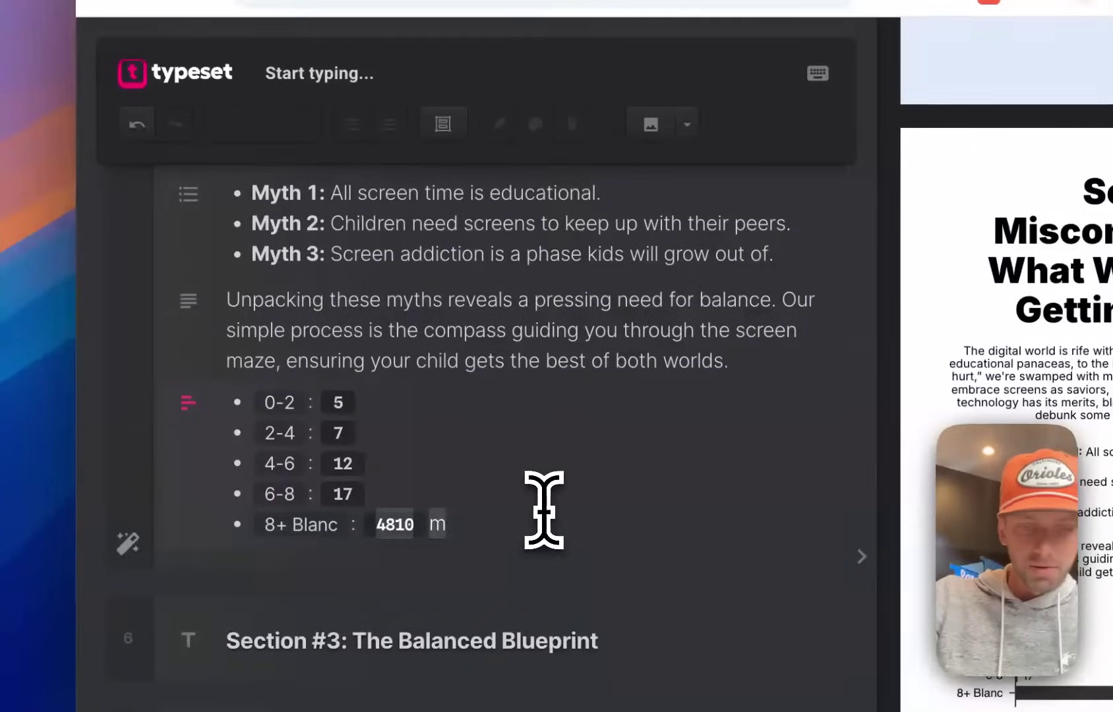
{"action": "left_click", "coordinate": [580, 344]}
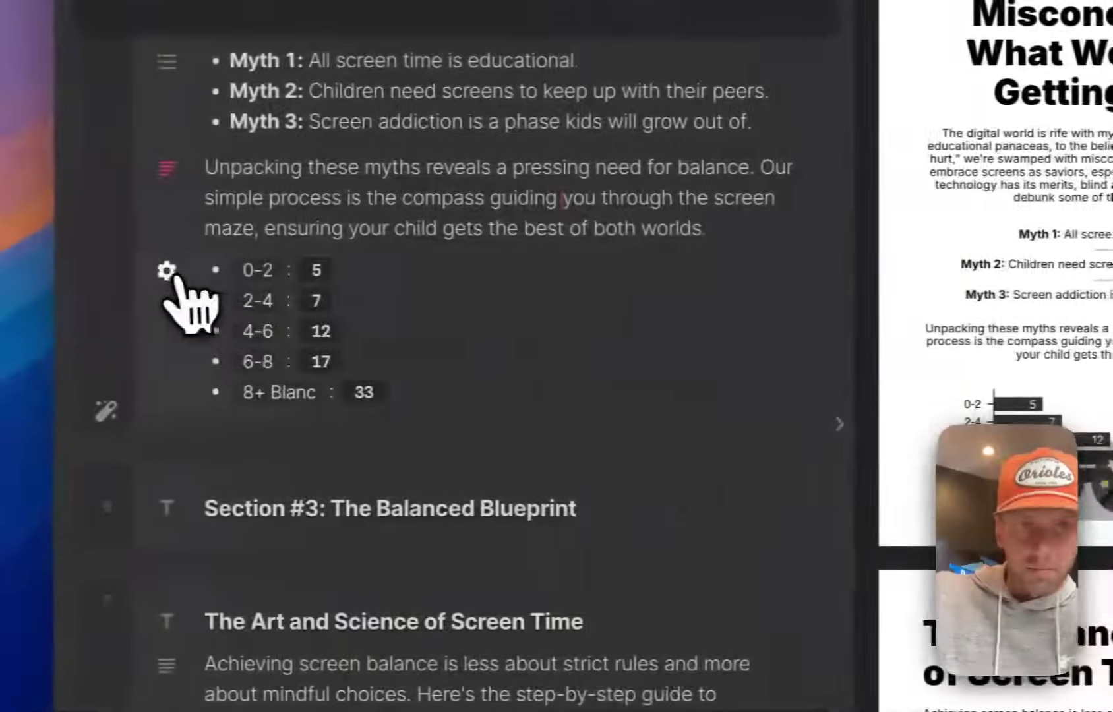
Switch the chart from pie to horizontal bars and finally to vertical bars.
{"action": "left_click", "coordinate": [188, 263]}
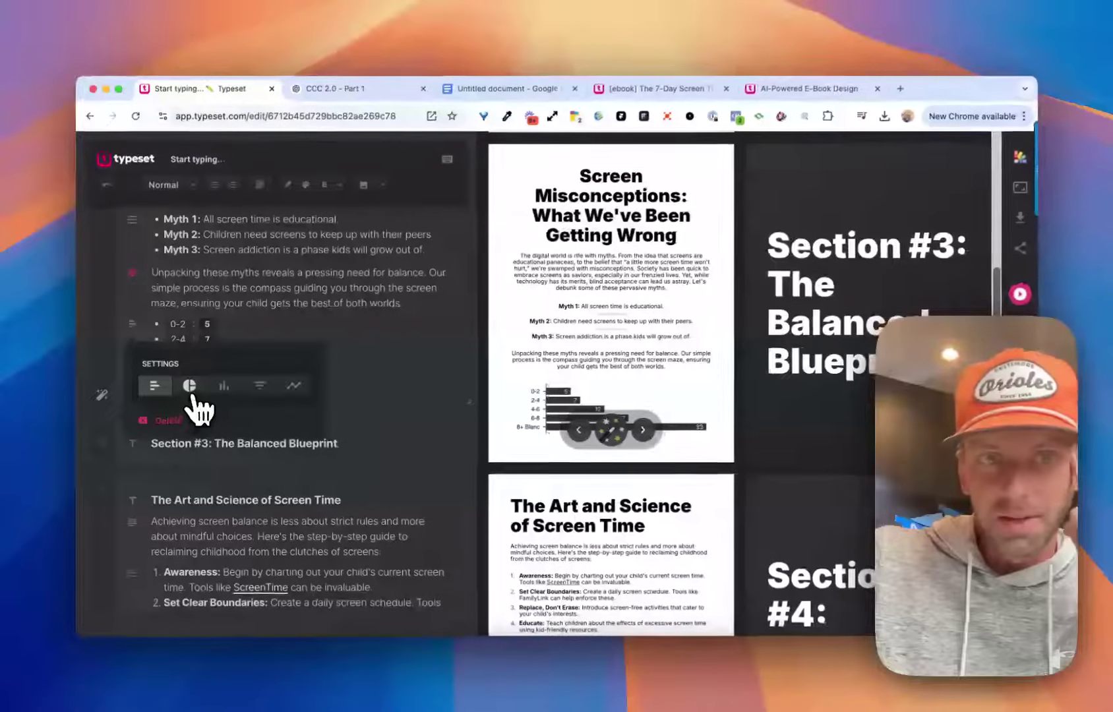
{"action": "left_click", "coordinate": [198, 387]}
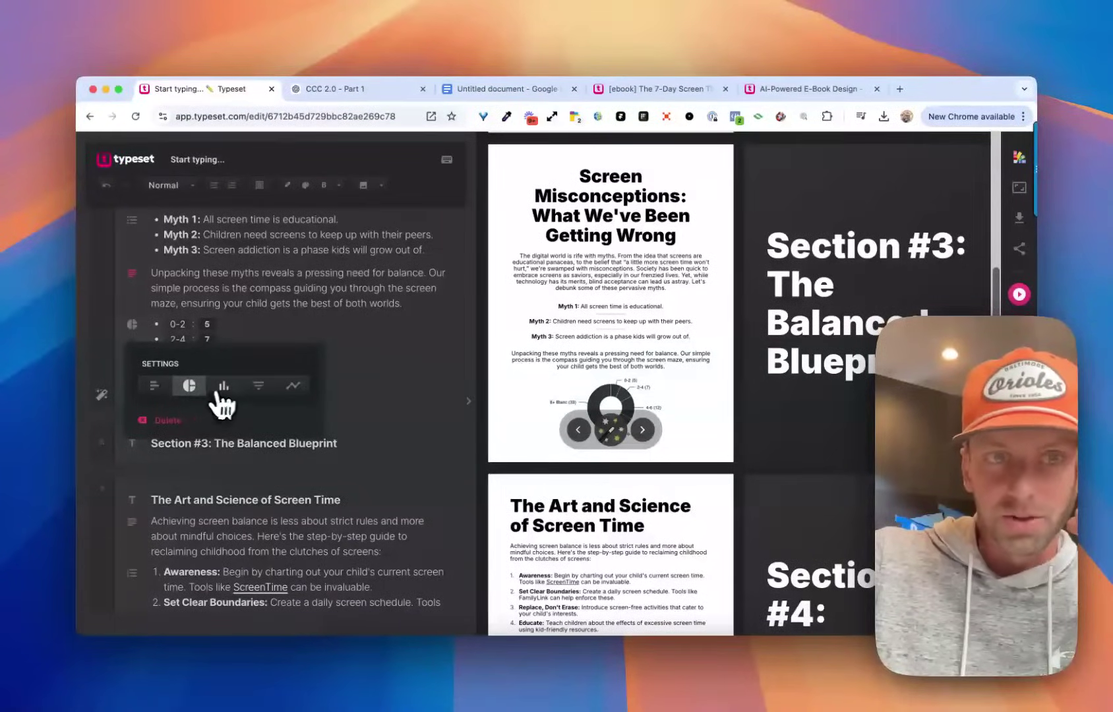
{"action": "left_click", "coordinate": [258, 389]}
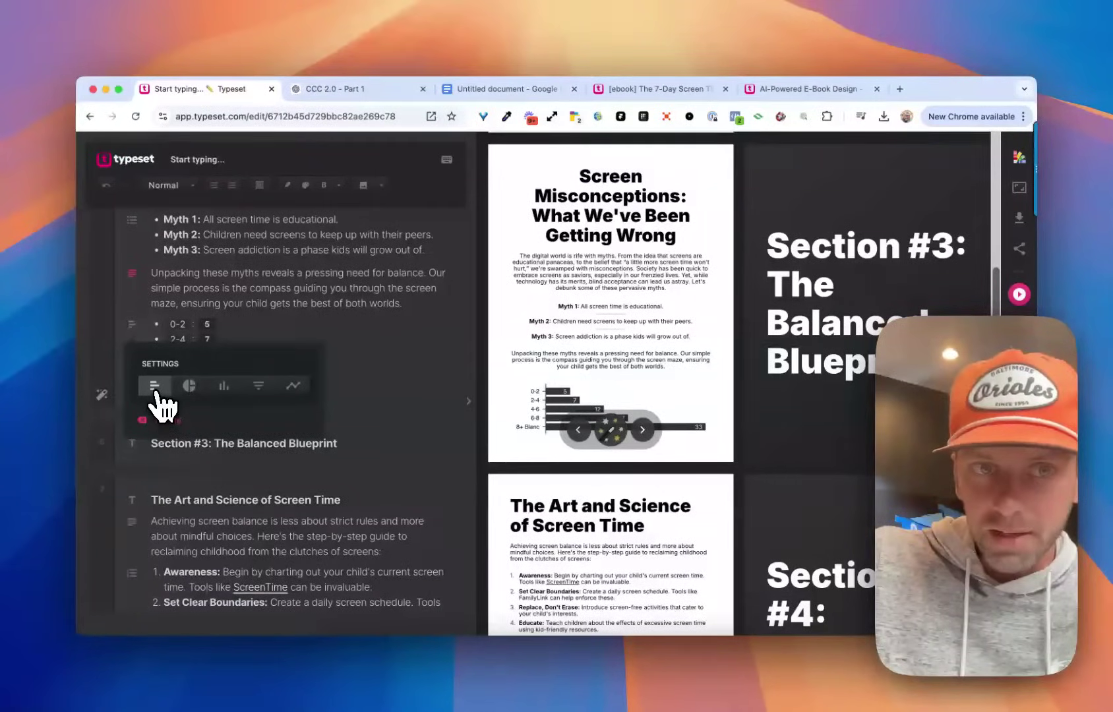
{"action": "left_click", "coordinate": [223, 389]}
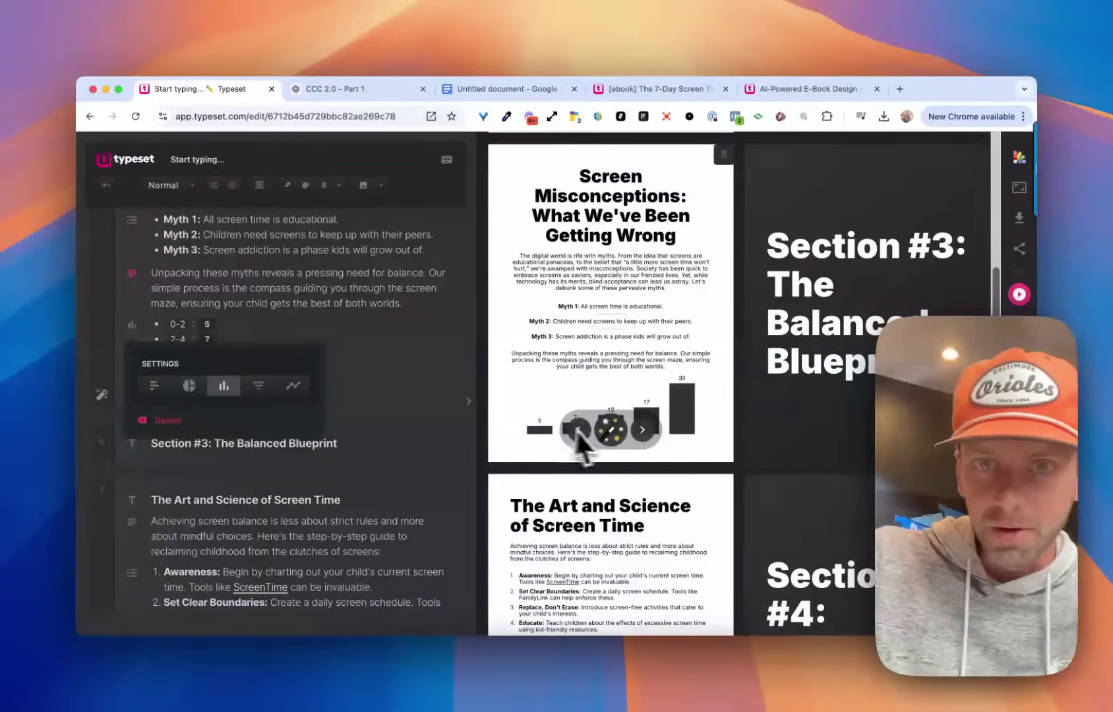
{"action": "left_click", "coordinate": [334, 305]}
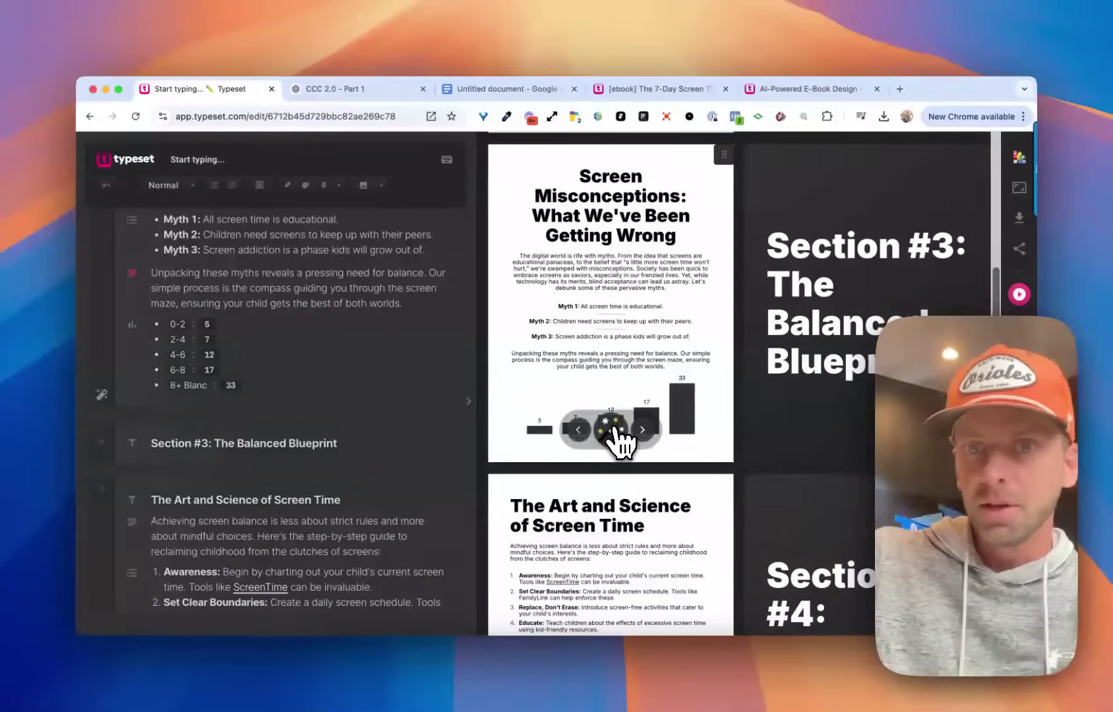
{"action": "left_click", "coordinate": [612, 430]}
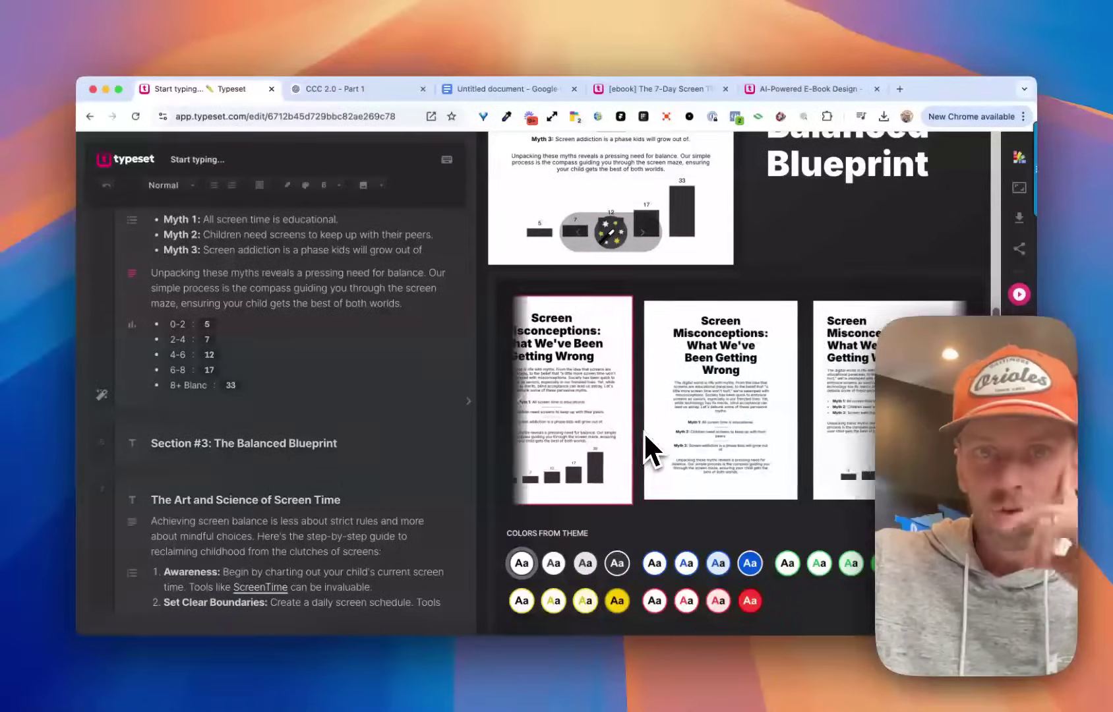
Preview alternative layouts for the Screen Misconceptions page, including the centred-heading one.
{"action": "scroll", "coordinate": [639, 430], "scroll_direction": "right", "scroll_amount": 3}
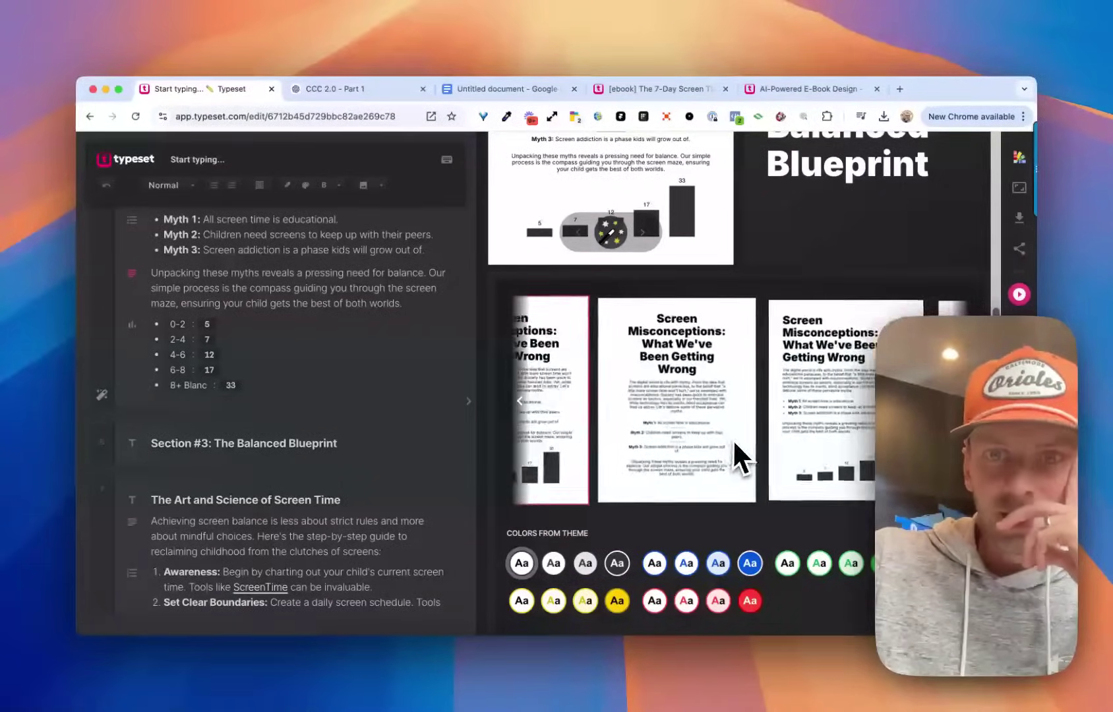
{"action": "scroll", "coordinate": [732, 439], "scroll_direction": "right", "scroll_amount": 4}
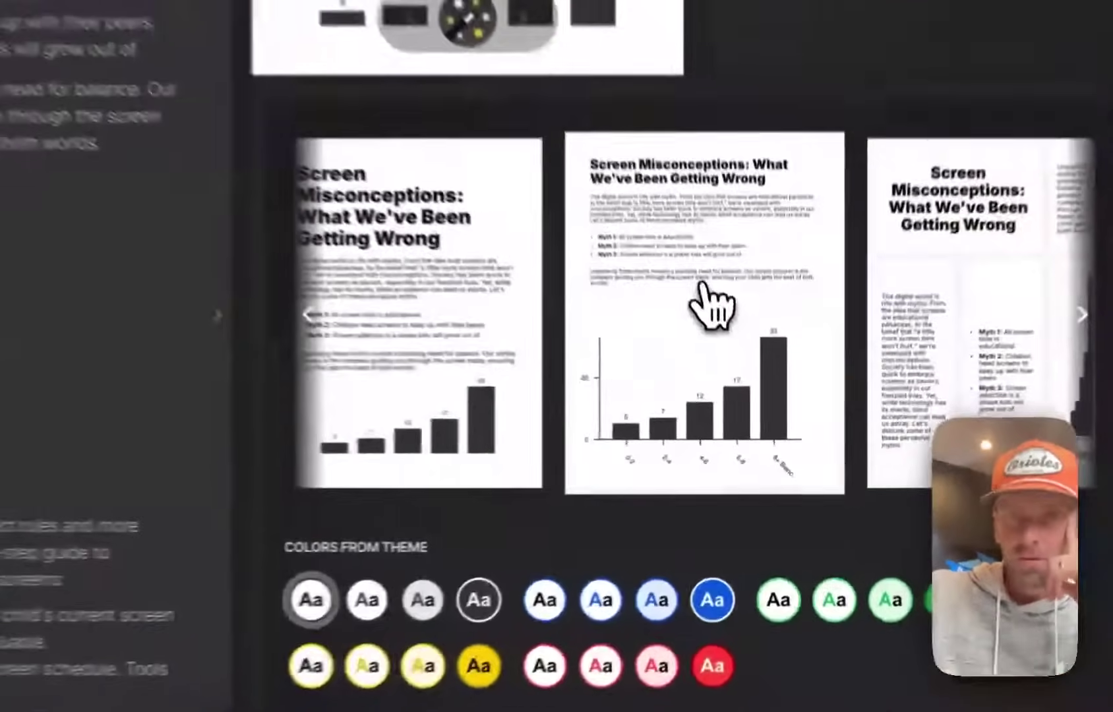
{"action": "left_click", "coordinate": [678, 357]}
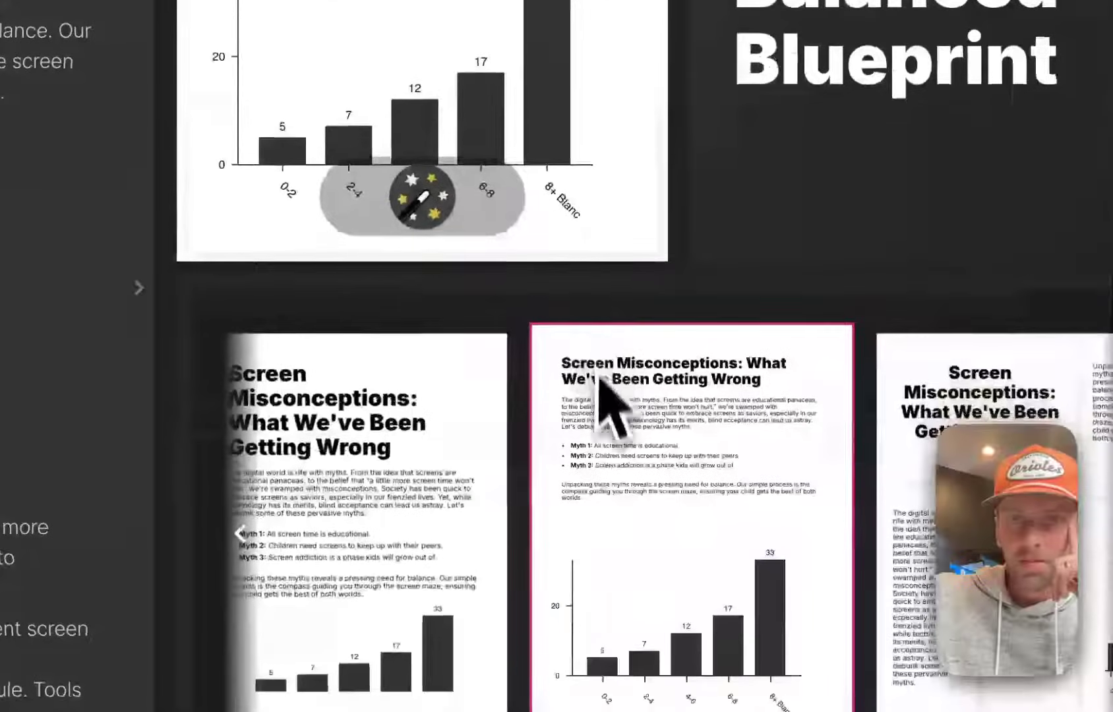
{"action": "scroll", "coordinate": [600, 383], "scroll_direction": "up", "scroll_amount": 3}
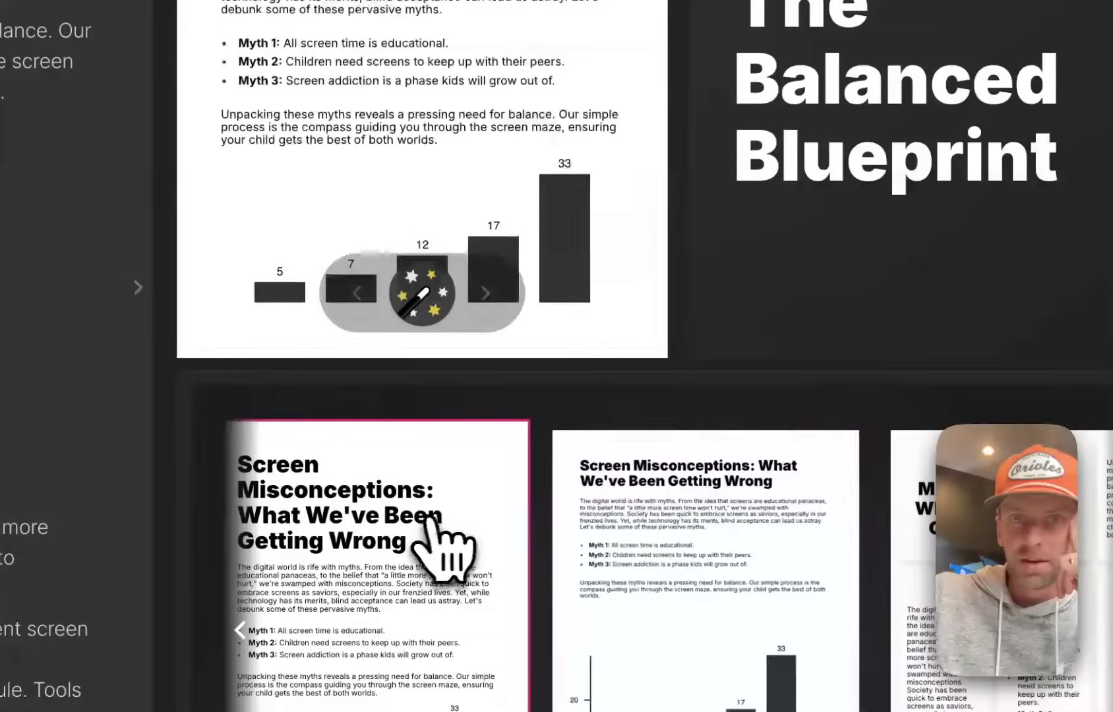
{"action": "scroll", "coordinate": [516, 396], "scroll_direction": "down", "scroll_amount": 2}
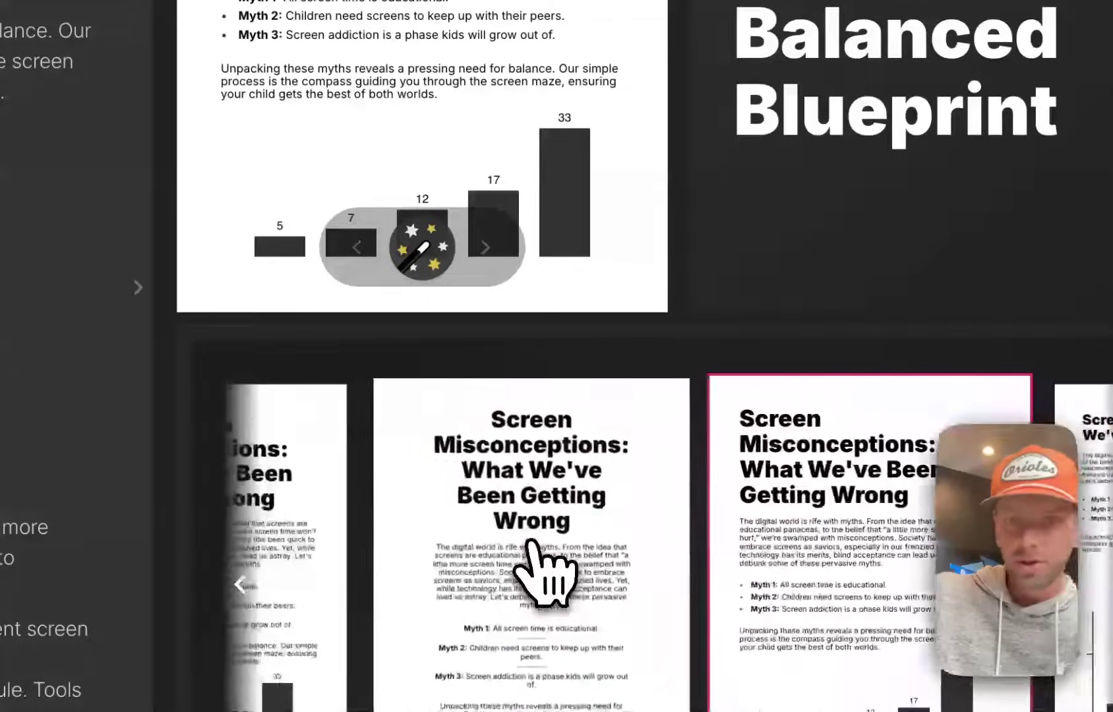
{"action": "scroll", "coordinate": [537, 570], "scroll_direction": "down", "scroll_amount": 3}
{"action": "scroll", "coordinate": [546, 575], "scroll_direction": "up", "scroll_amount": 1}
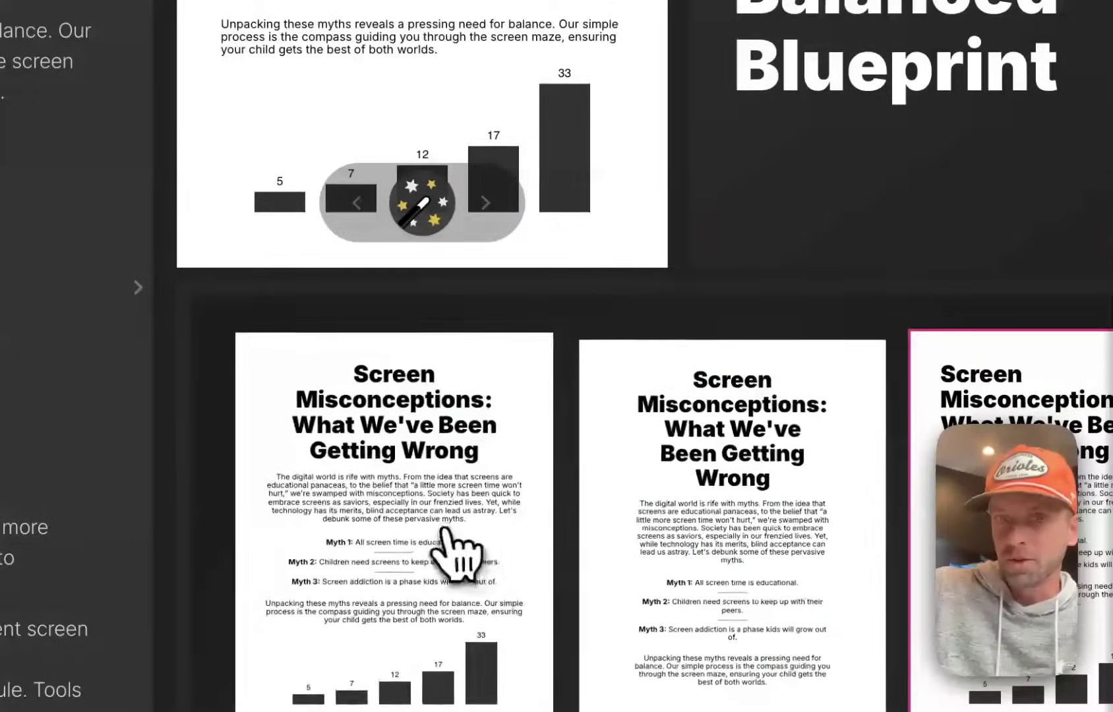
{"action": "left_click", "coordinate": [443, 529]}
Apply the layout with a smaller left-aligned heading above the chart.
{"action": "scroll", "coordinate": [446, 528], "scroll_direction": "up", "scroll_amount": 3}
{"action": "scroll", "coordinate": [492, 126], "scroll_direction": "up", "scroll_amount": 4}
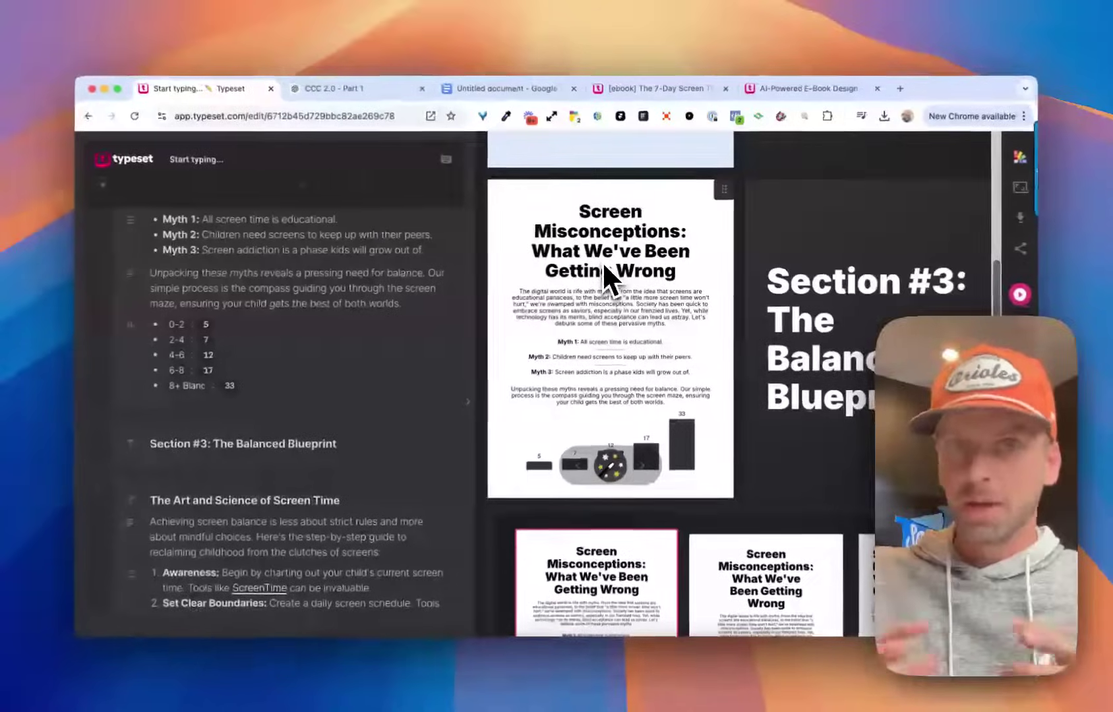
{"action": "scroll", "coordinate": [603, 264], "scroll_direction": "down", "scroll_amount": 3}
{"action": "scroll", "coordinate": [657, 481], "scroll_direction": "right", "scroll_amount": 3}
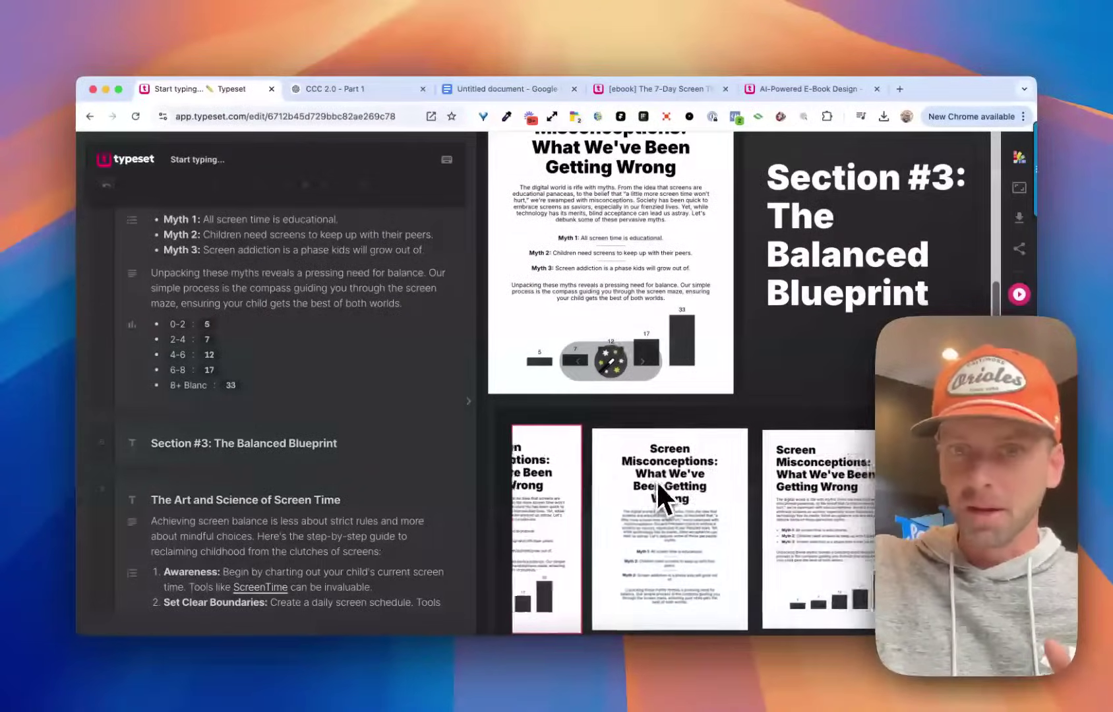
{"action": "scroll", "coordinate": [662, 489], "scroll_direction": "right", "scroll_amount": 2}
{"action": "left_click", "coordinate": [741, 505]}
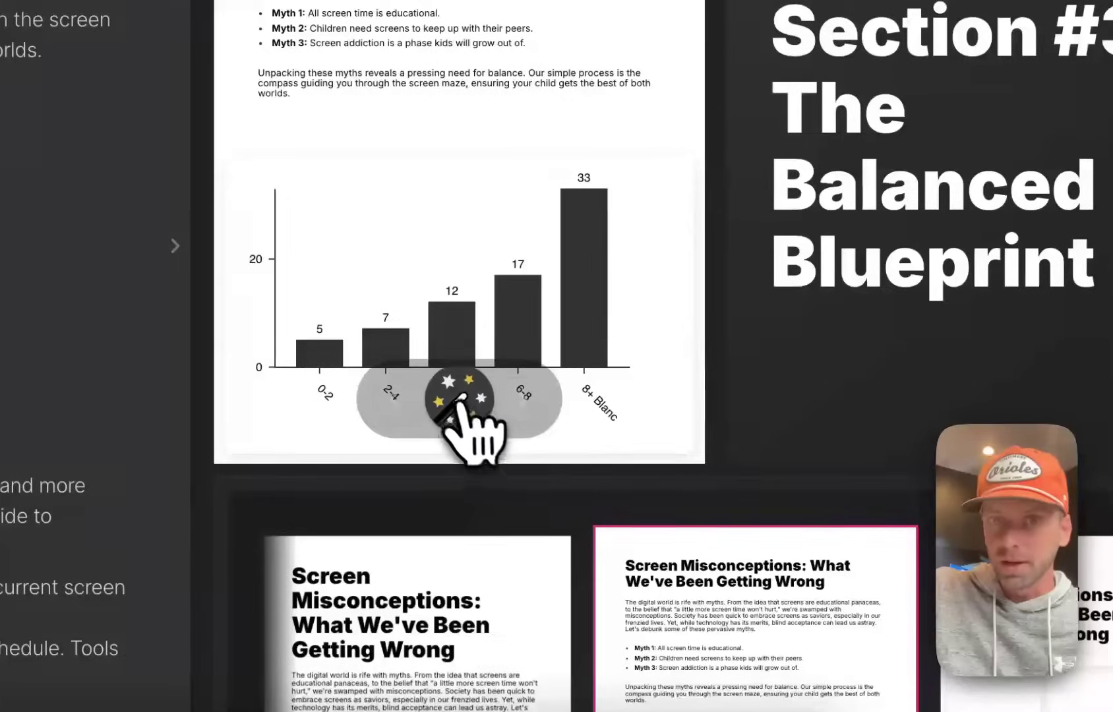
{"action": "left_click", "coordinate": [460, 399]}
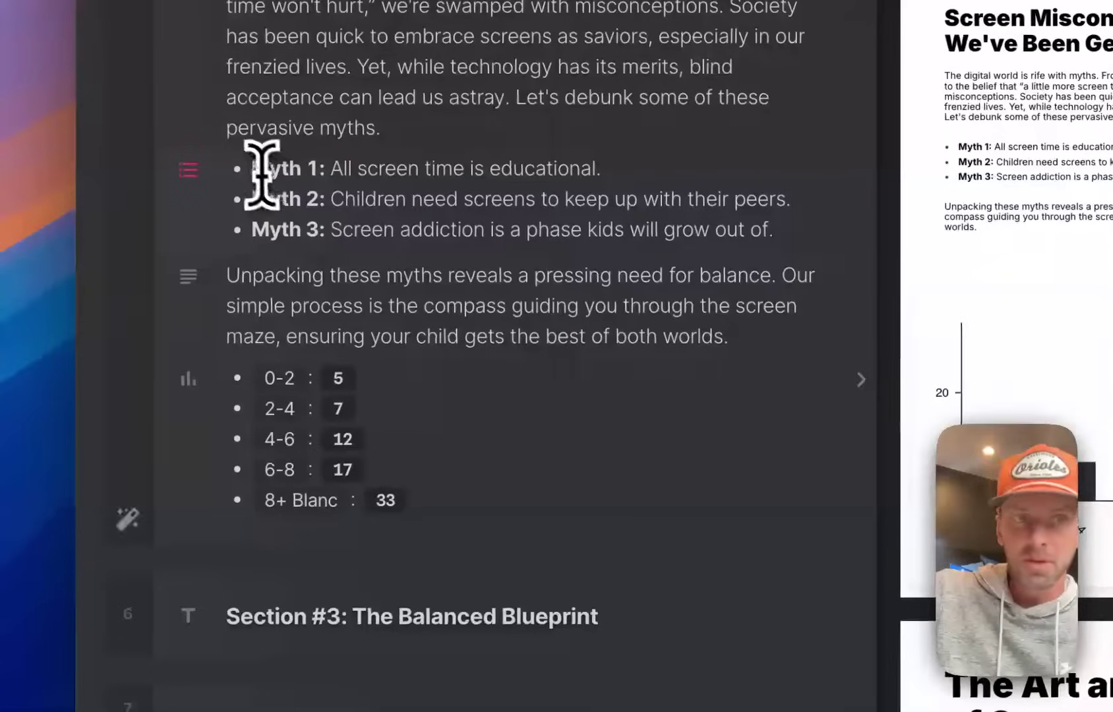
Left-align the Unpacking paragraph and change the myth list bullets to the Cross style.
{"action": "left_click_drag", "start_coordinate": [262, 173], "coordinate": [334, 244]}
{"action": "left_click", "coordinate": [279, 283]}
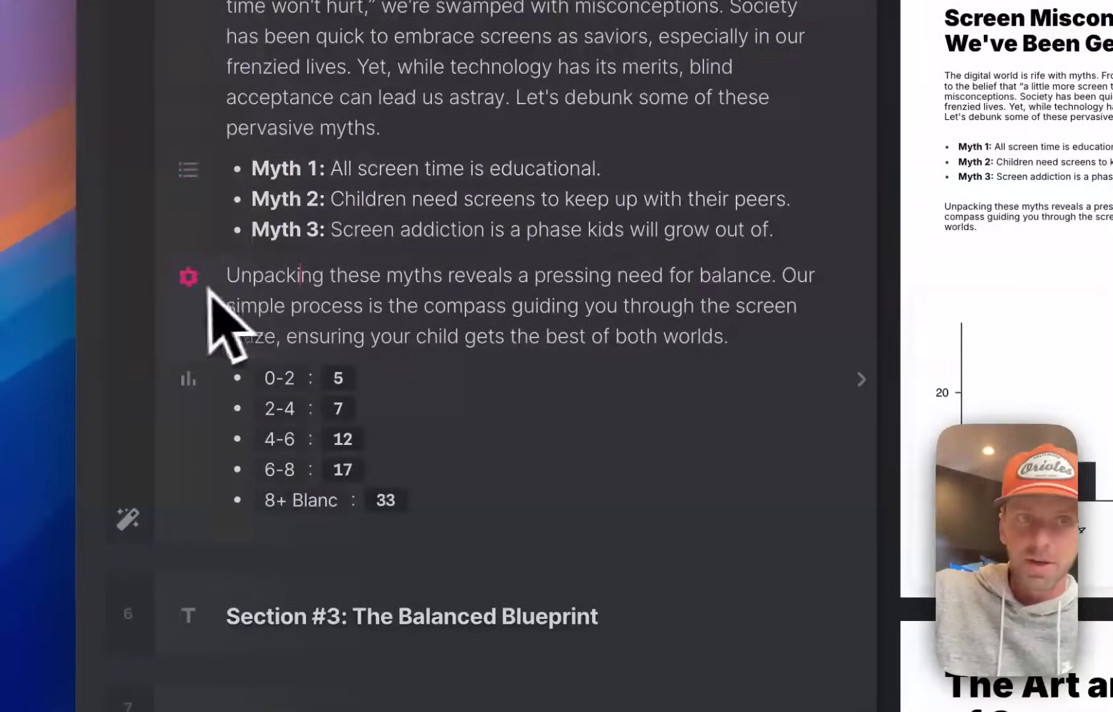
{"action": "scroll", "coordinate": [272, 305], "scroll_direction": "up", "scroll_amount": 1}
{"action": "left_click_drag", "start_coordinate": [240, 335], "coordinate": [393, 419]}
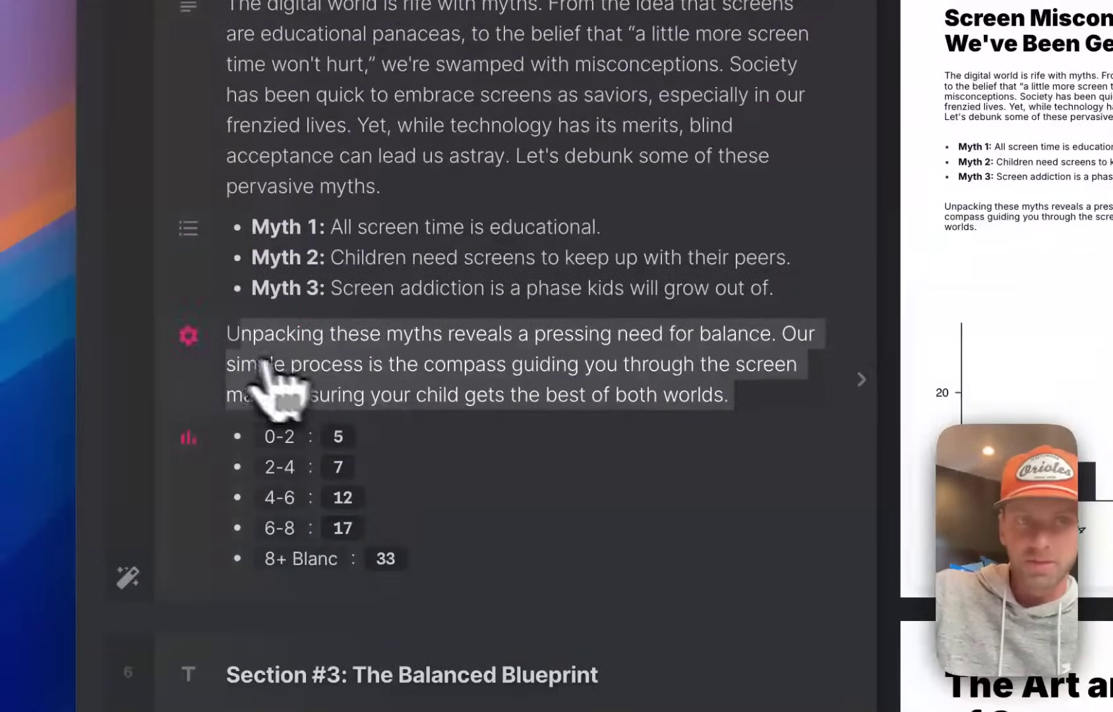
{"action": "left_click", "coordinate": [195, 344]}
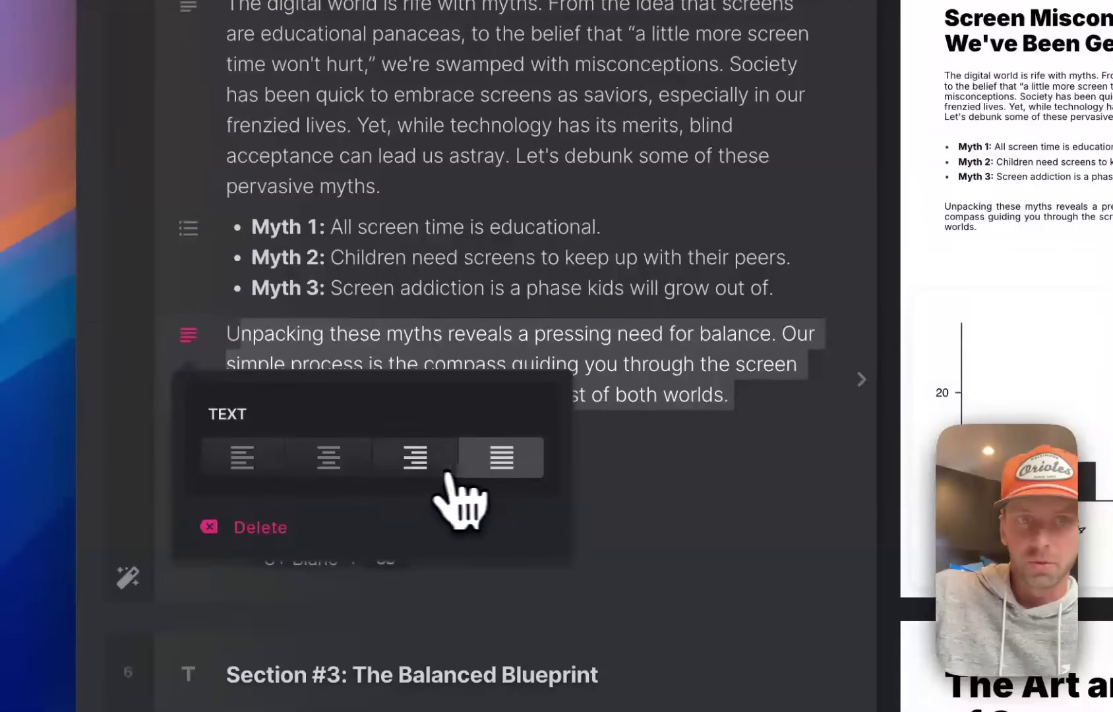
{"action": "left_click", "coordinate": [250, 458]}
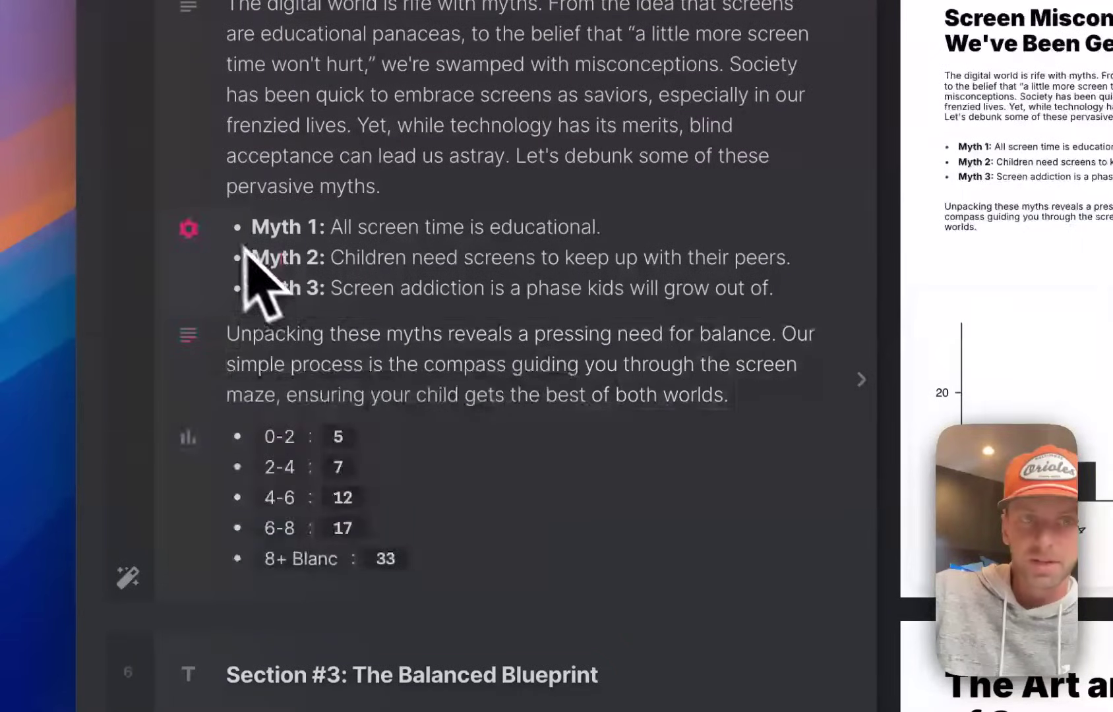
{"action": "left_click", "coordinate": [188, 229]}
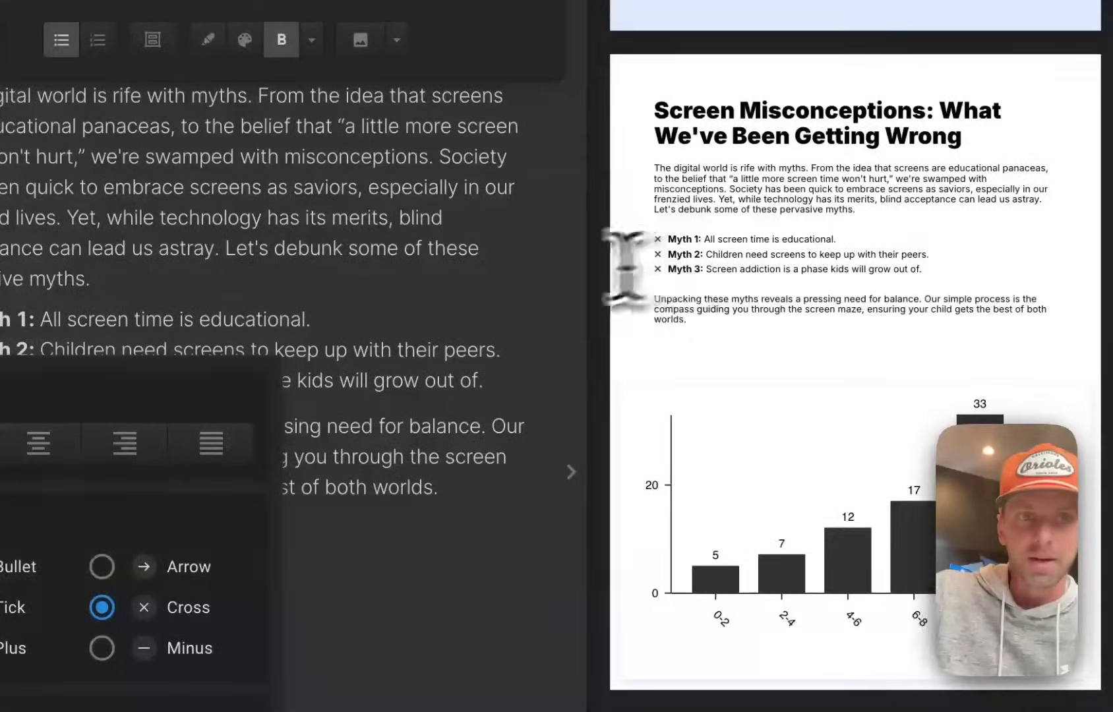
{"action": "left_click", "coordinate": [331, 230]}
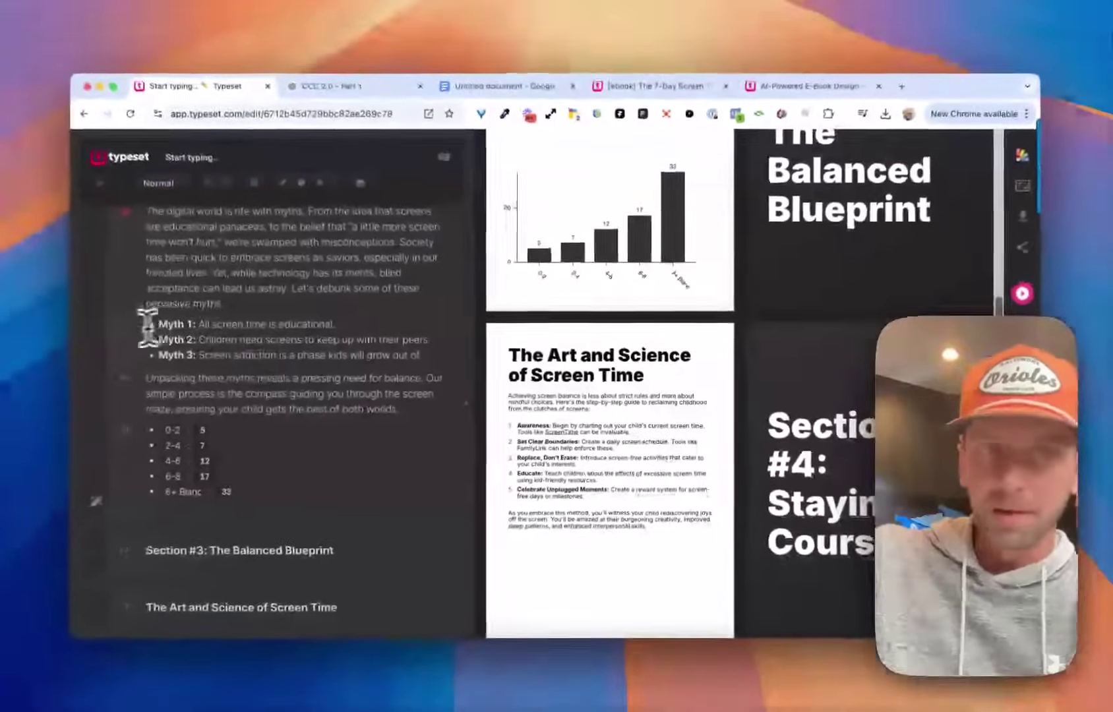
Jump to The Art and Science of Screen Time page in the editor, dismissing the insert and list popups.
{"action": "scroll", "coordinate": [580, 376], "scroll_direction": "down", "scroll_amount": 2}
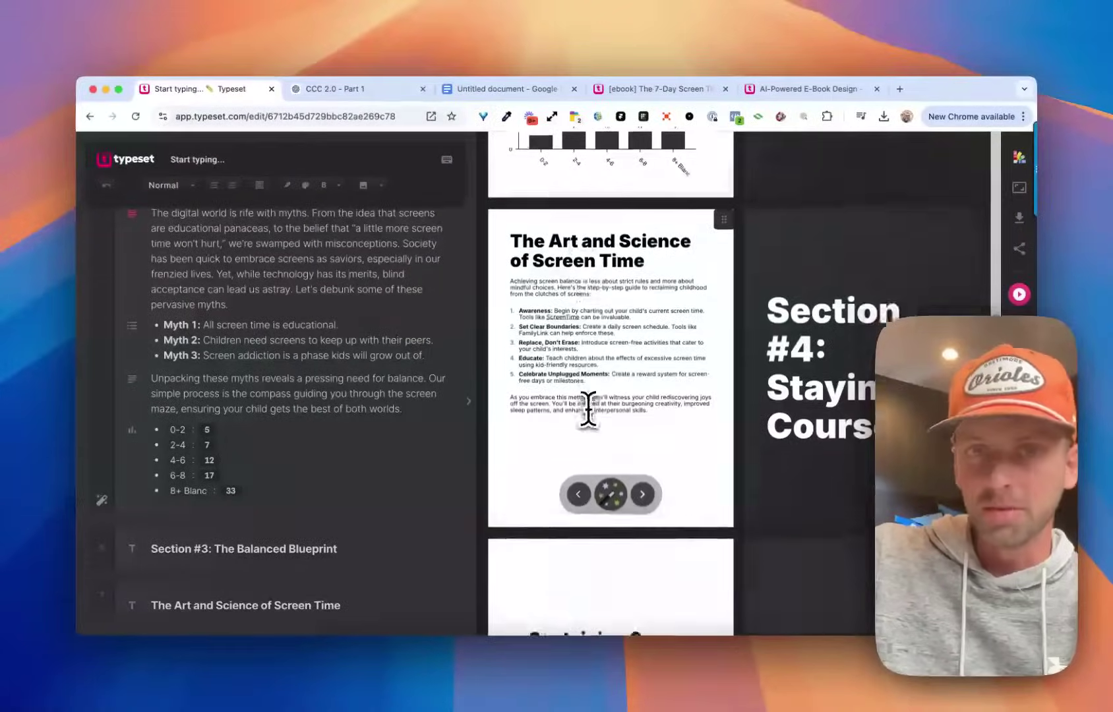
{"action": "left_click", "coordinate": [588, 417]}
{"action": "scroll", "coordinate": [348, 308], "scroll_direction": "down", "scroll_amount": 2}
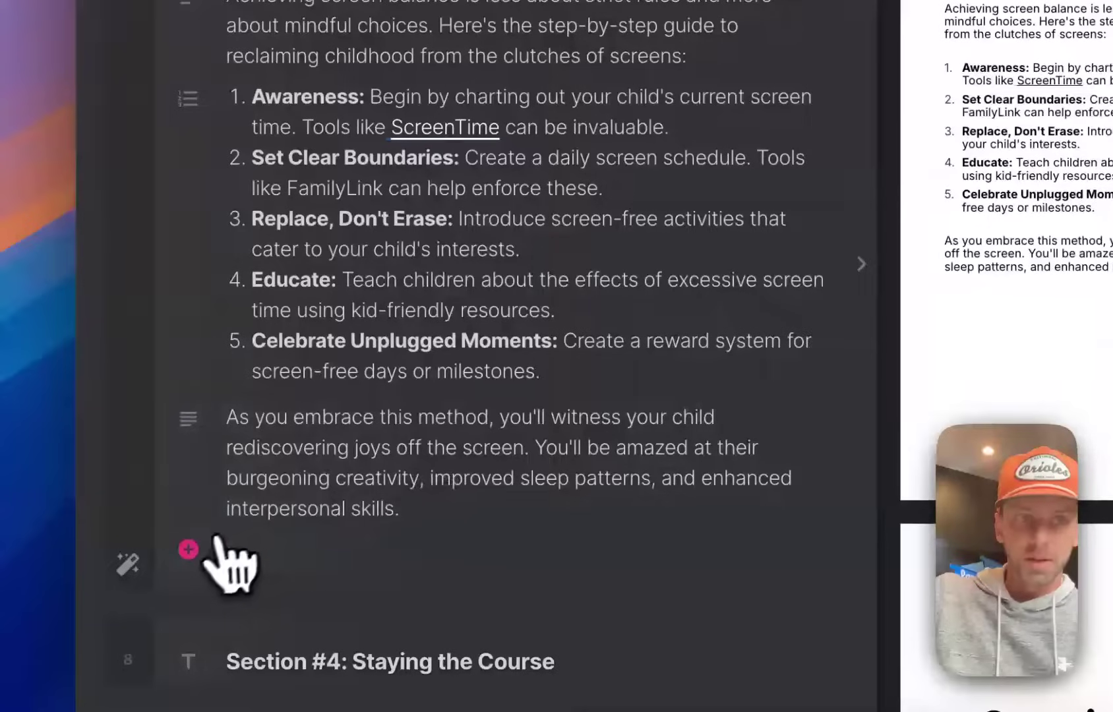
{"action": "left_click", "coordinate": [190, 550]}
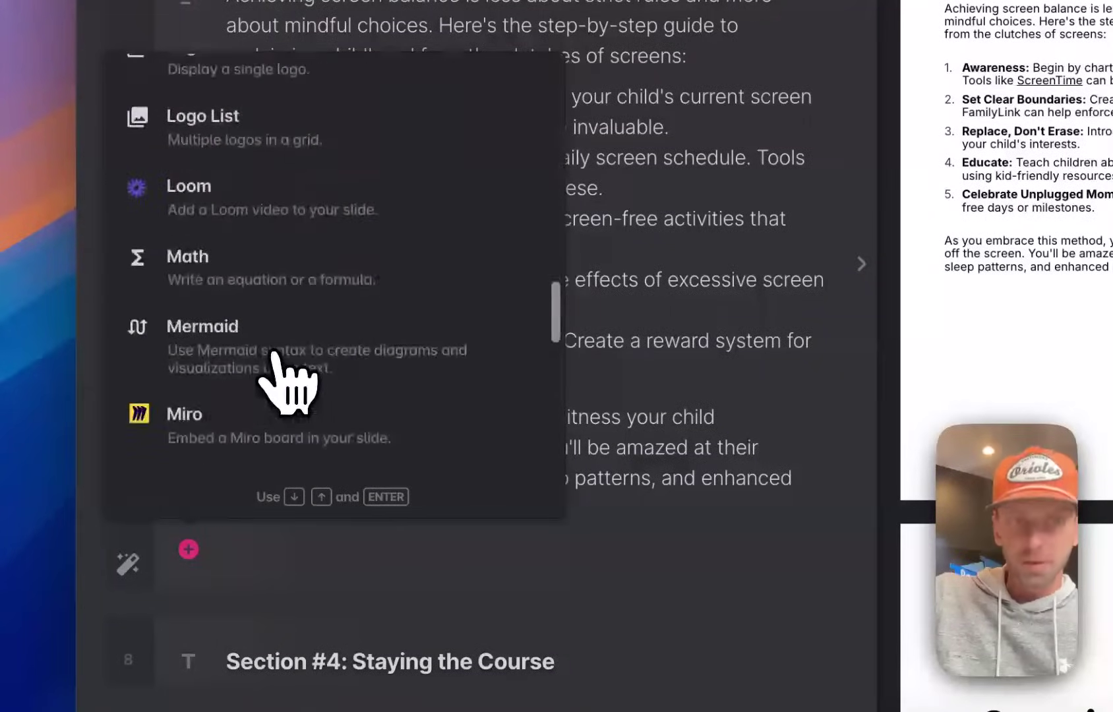
{"action": "left_click", "coordinate": [623, 307]}
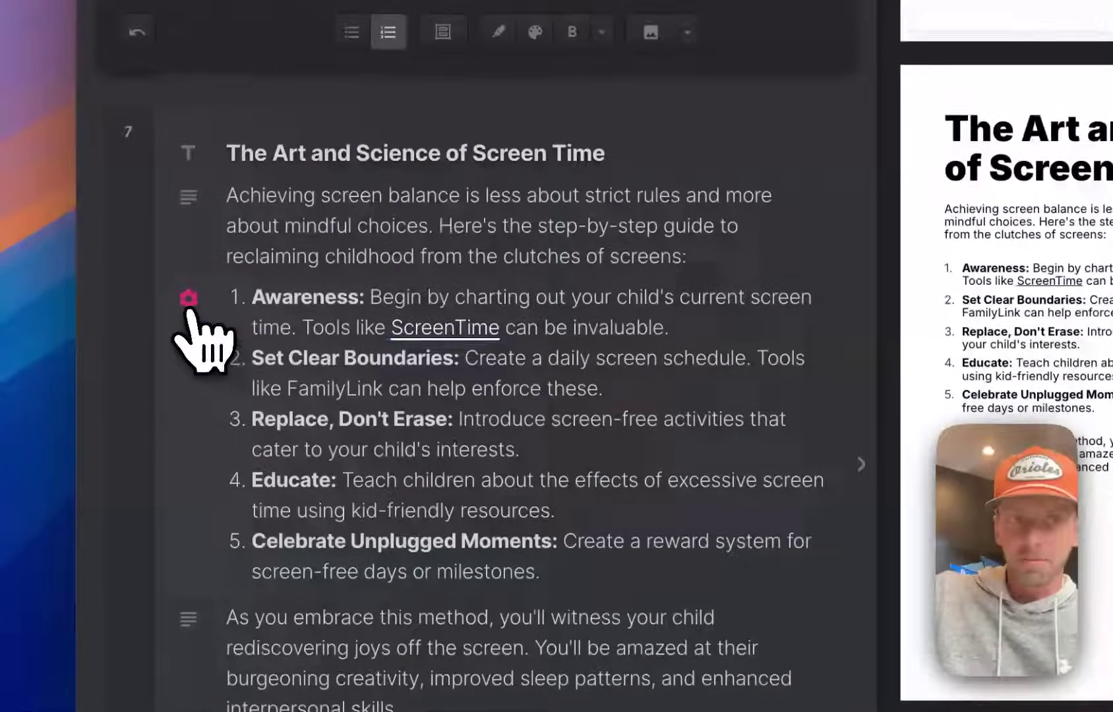
{"action": "left_click", "coordinate": [188, 98]}
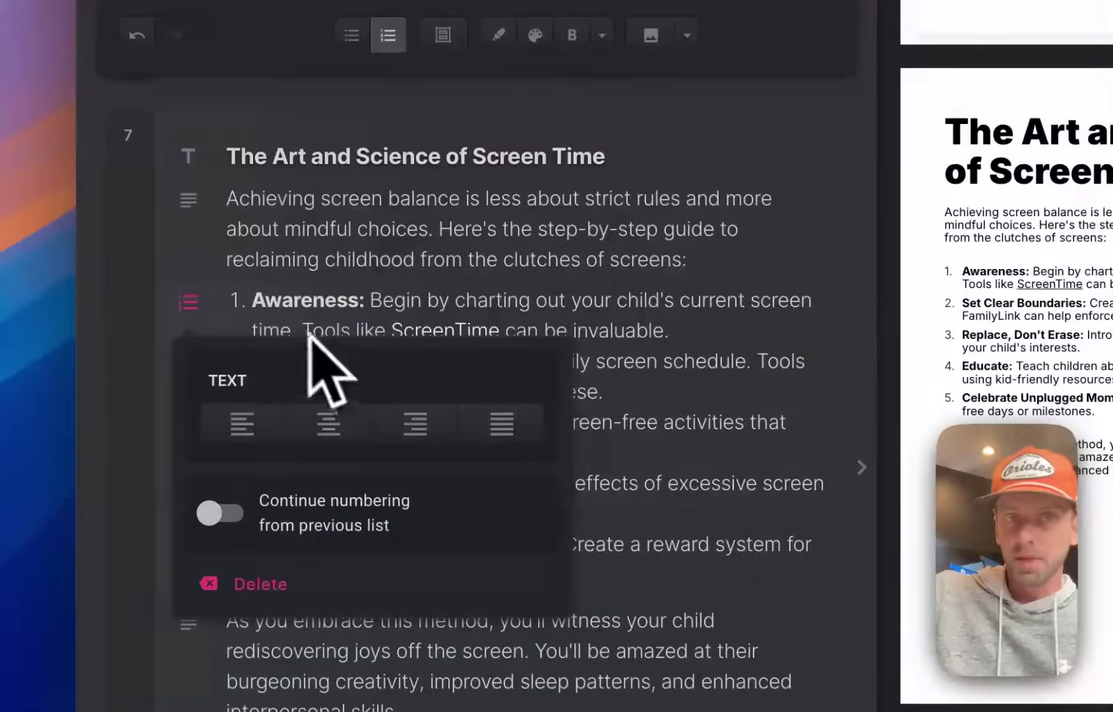
{"action": "left_click", "coordinate": [480, 334]}
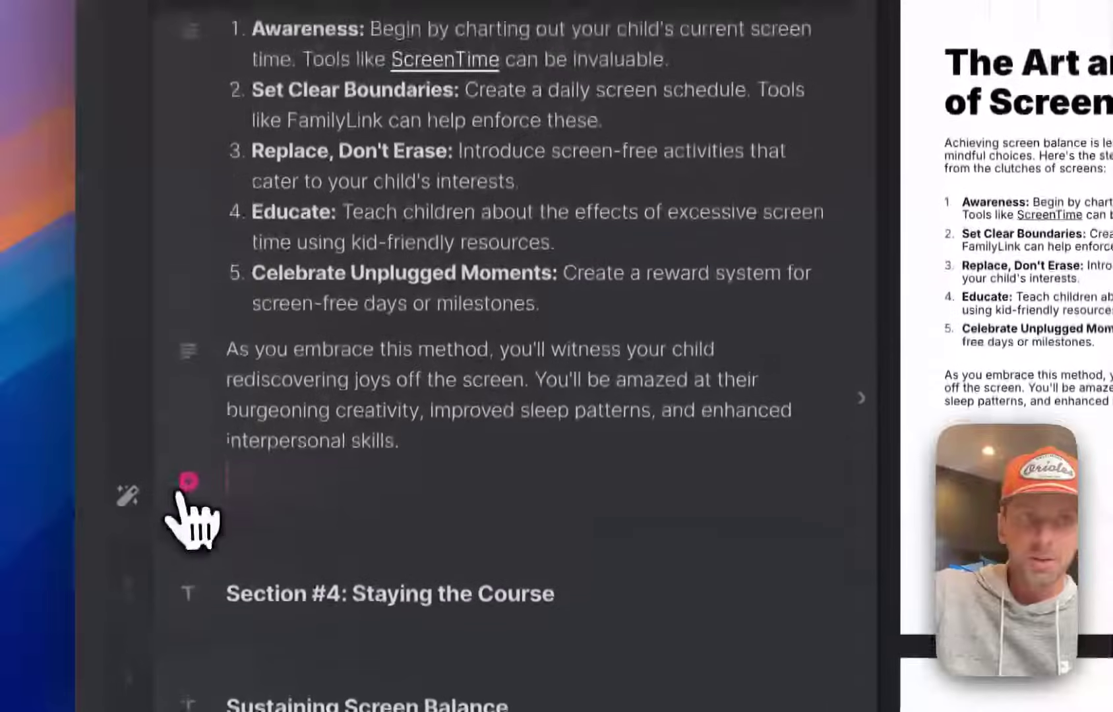
{"action": "left_click", "coordinate": [116, 380]}
{"action": "scroll", "coordinate": [204, 255], "scroll_direction": "down", "scroll_amount": 3}
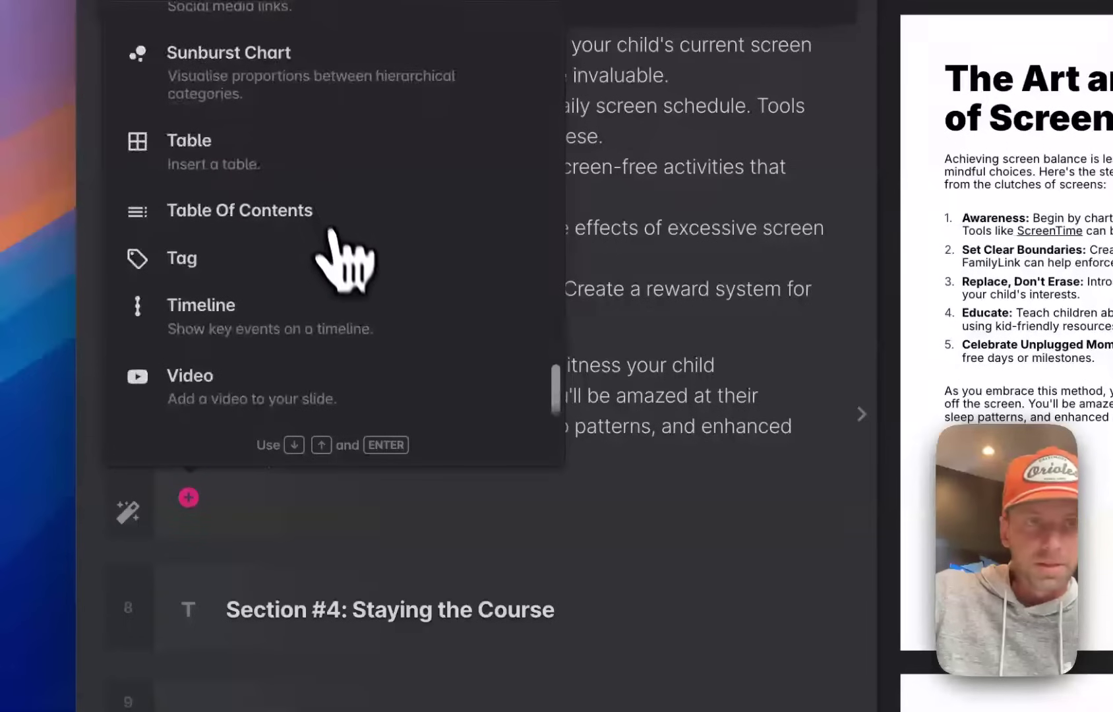
{"action": "scroll", "coordinate": [220, 320], "scroll_direction": "up", "scroll_amount": 1}
{"action": "key", "text": "Escape"}
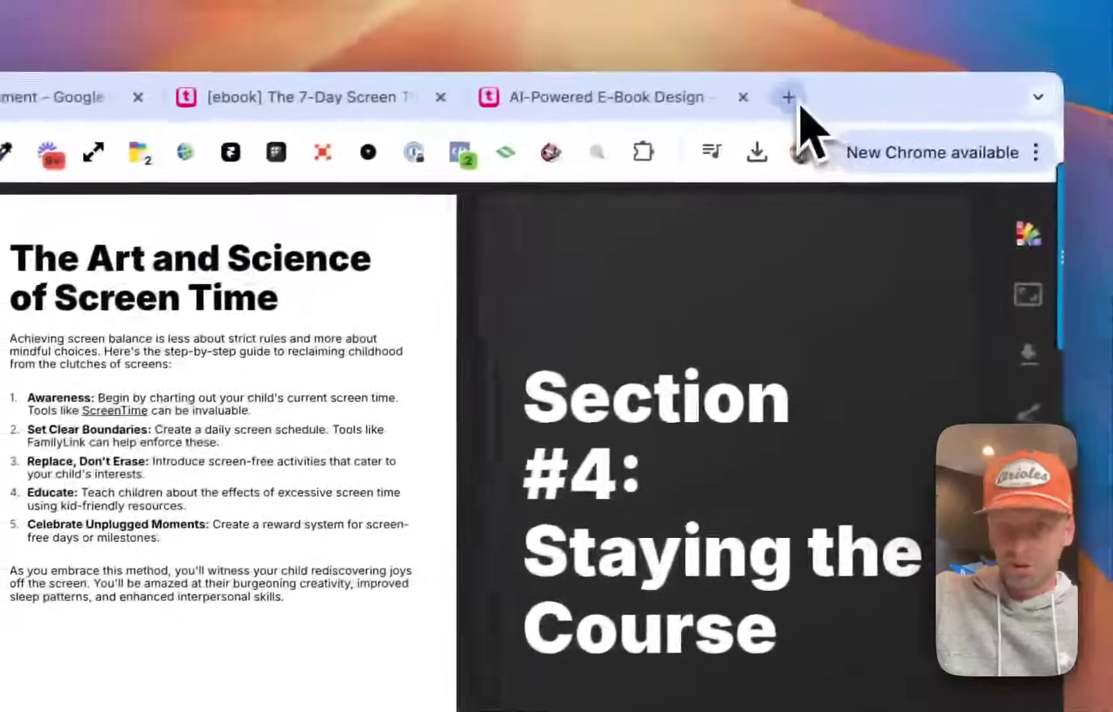
Search YouTube in a new tab for 'screen time for kids'.
{"action": "left_click", "coordinate": [791, 97]}
{"action": "key", "text": "Return"}
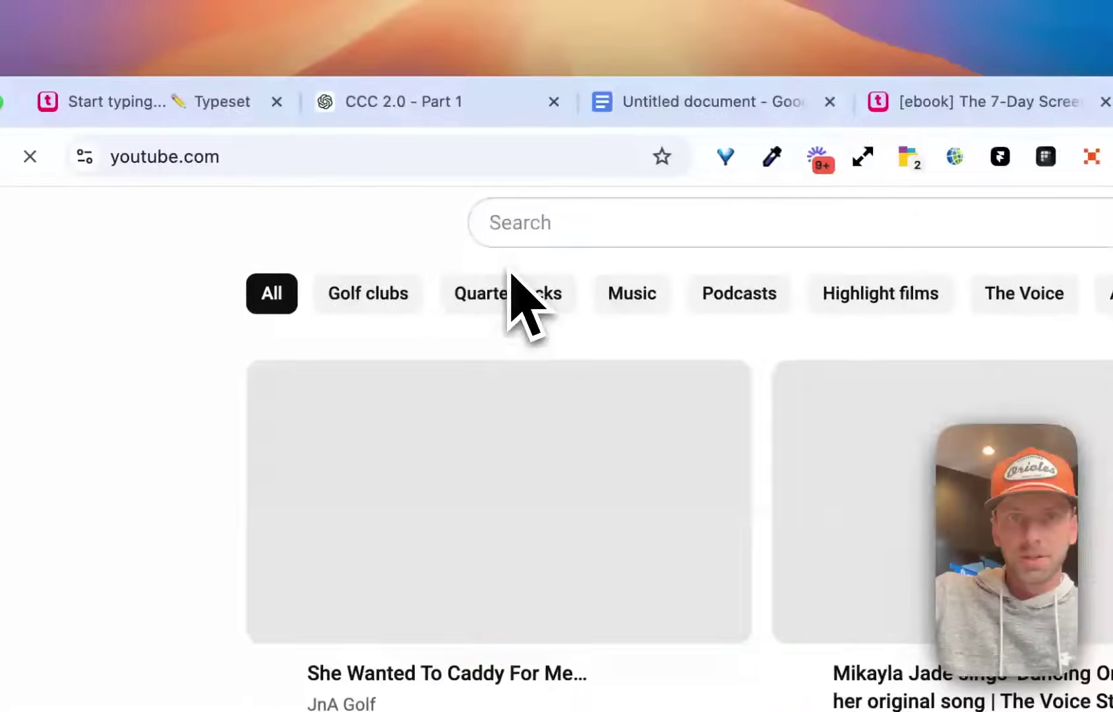
{"action": "left_click", "coordinate": [552, 235]}
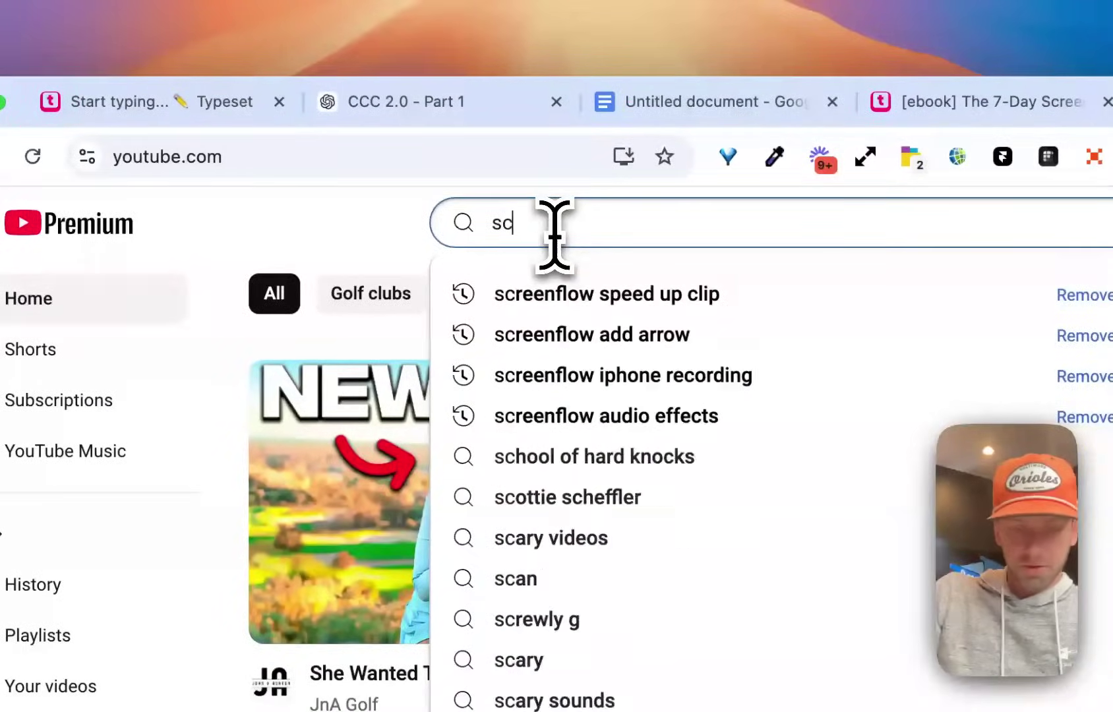
{"action": "type", "text": "screen"}
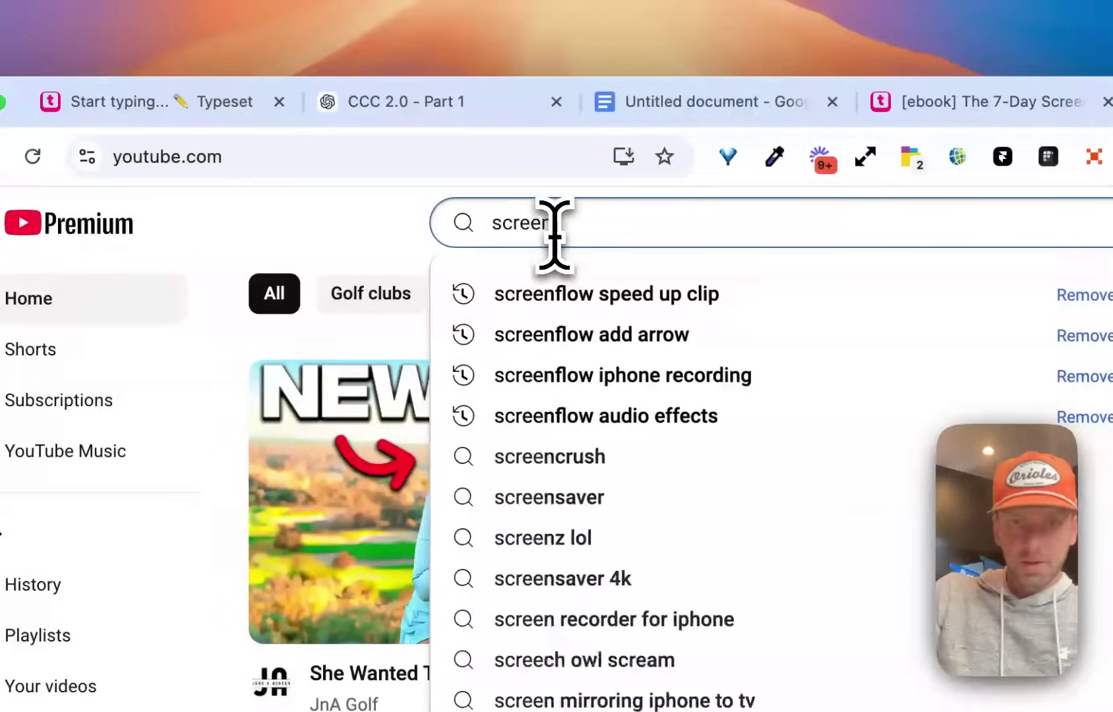
{"action": "type", "text": " time for kids"}
{"action": "key", "text": "Return"}
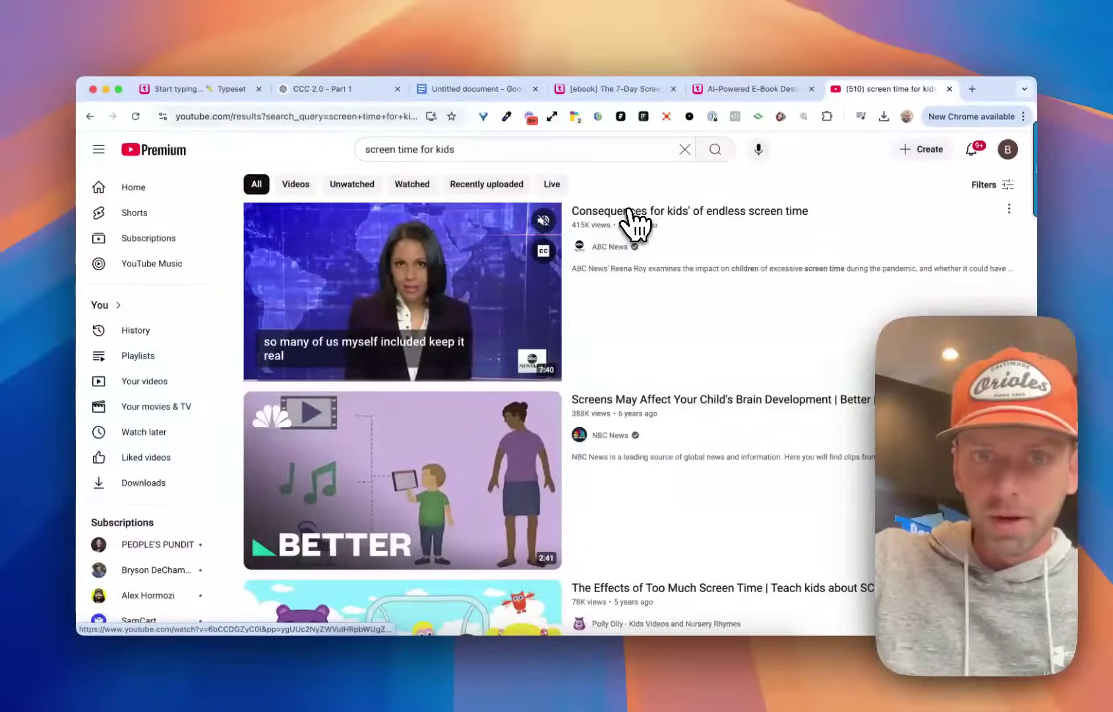
Copy the link of the ABC News video 'Consequences for kids' endless screen time' into Typeset's embed field.
{"action": "left_click", "coordinate": [633, 218]}
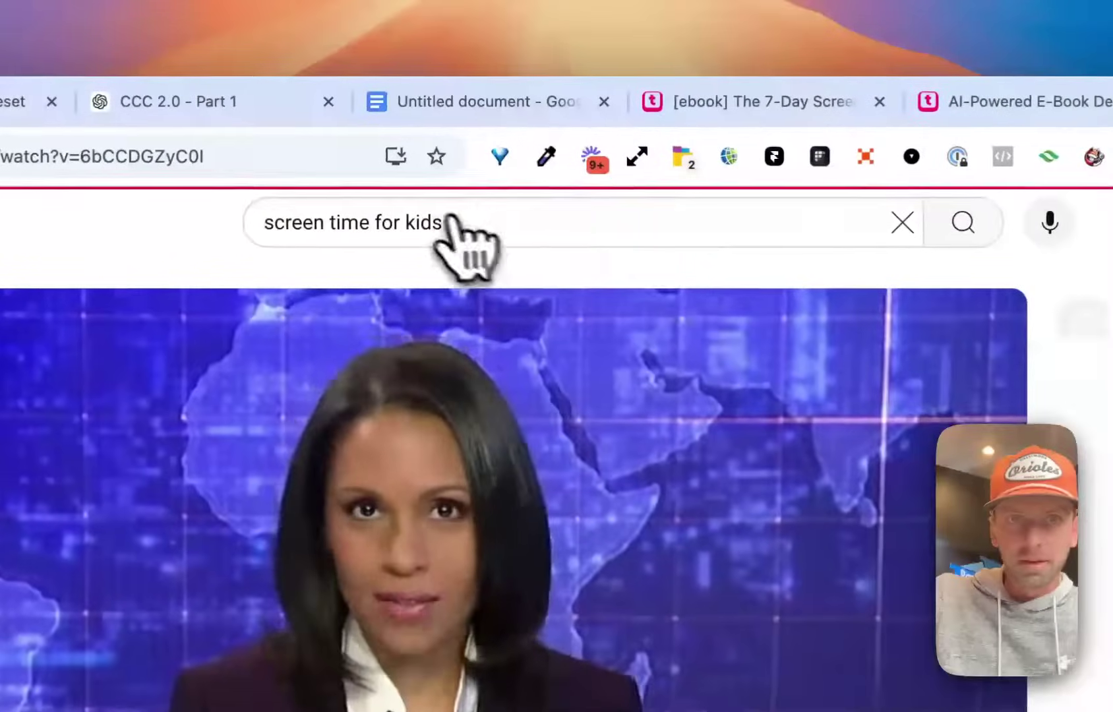
{"action": "left_click", "coordinate": [352, 116]}
{"action": "key", "text": "super+c"}
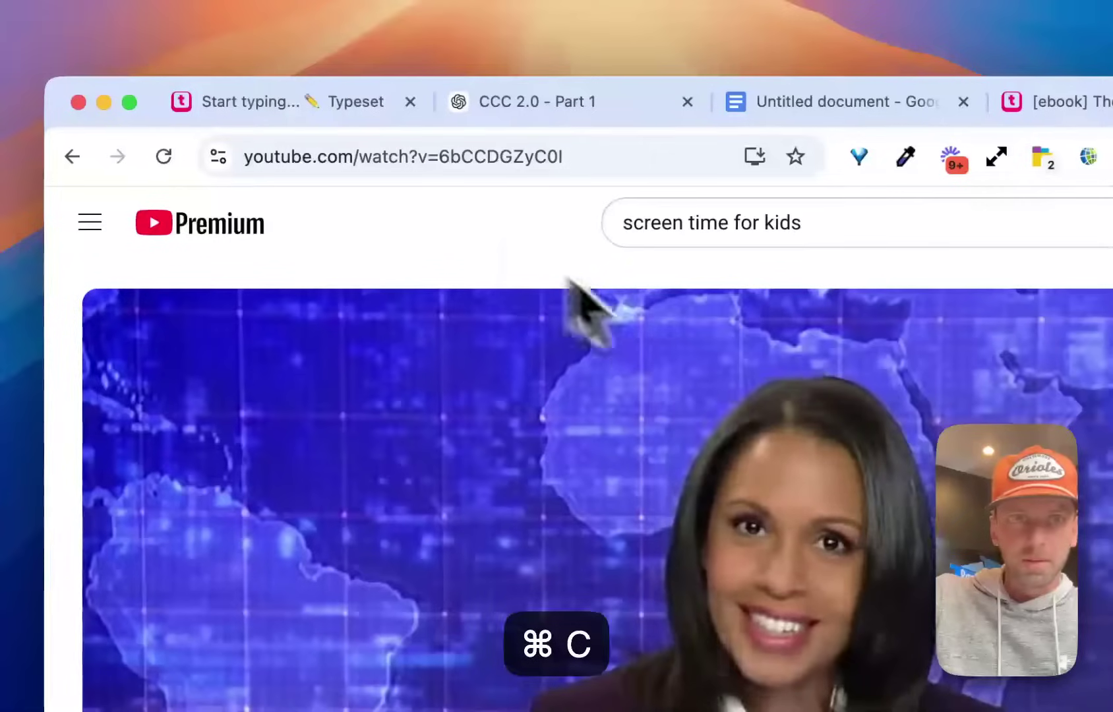
{"action": "left_click", "coordinate": [244, 116]}
{"action": "key", "text": "super+v"}
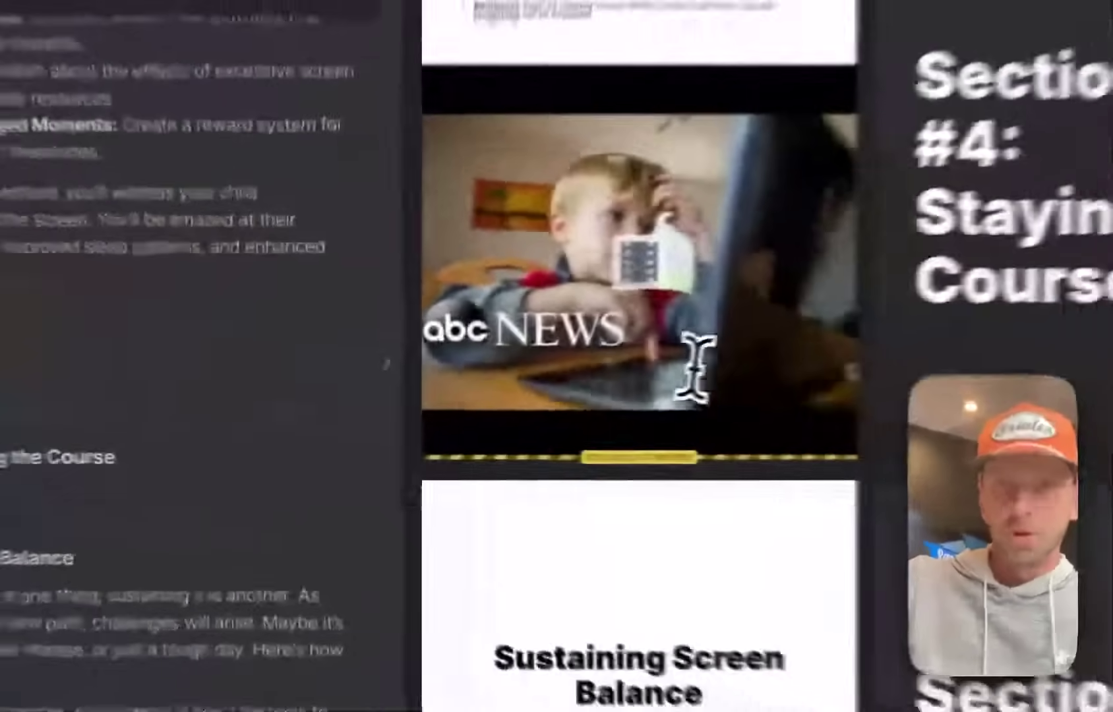
Choose the layout placing the embedded ABC News video below the steps and paragraph.
{"action": "scroll", "coordinate": [393, 411], "scroll_direction": "up", "scroll_amount": 5}
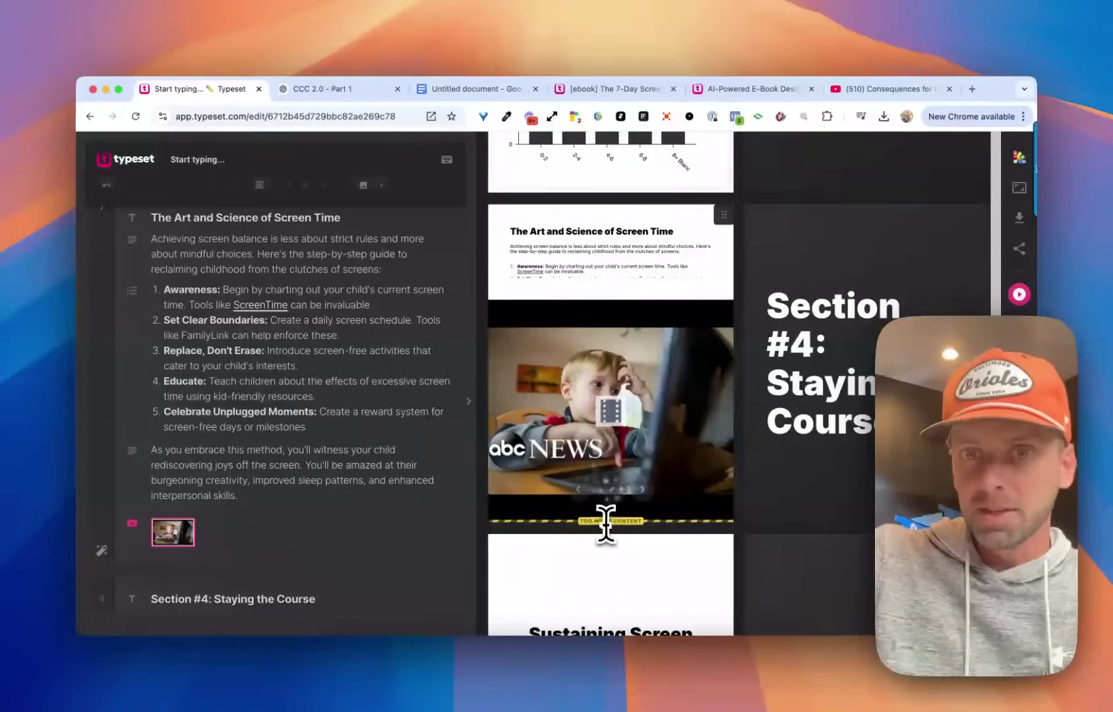
{"action": "scroll", "coordinate": [362, 418], "scroll_direction": "down", "scroll_amount": 2}
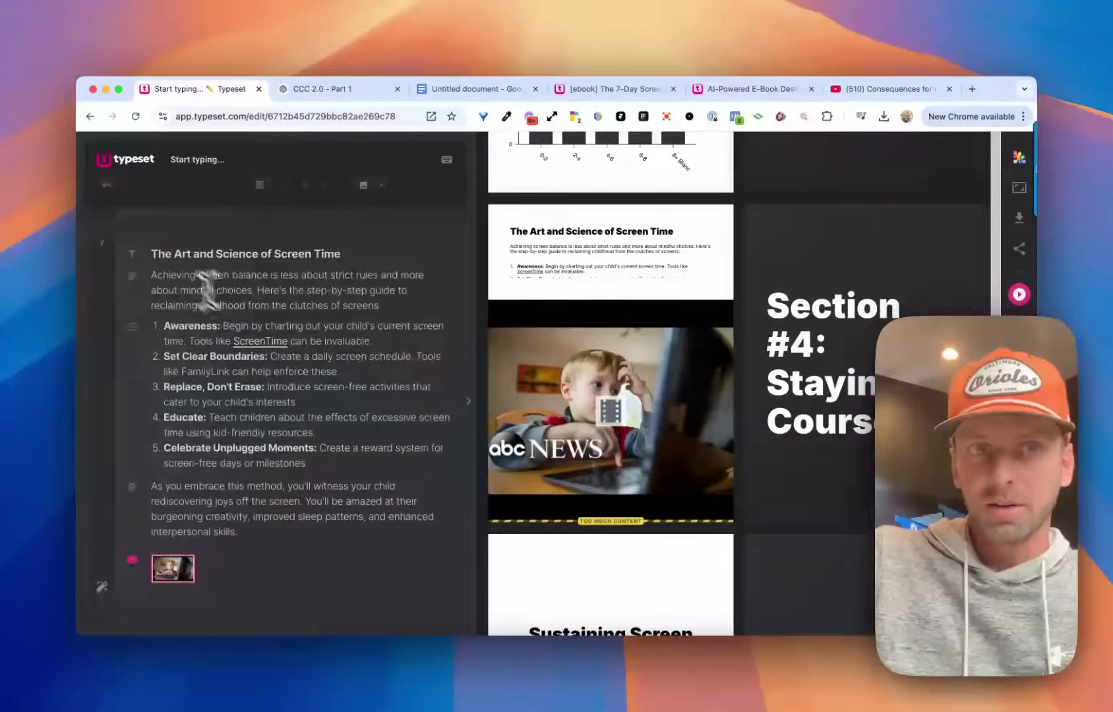
{"action": "scroll", "coordinate": [245, 416], "scroll_direction": "down", "scroll_amount": 4}
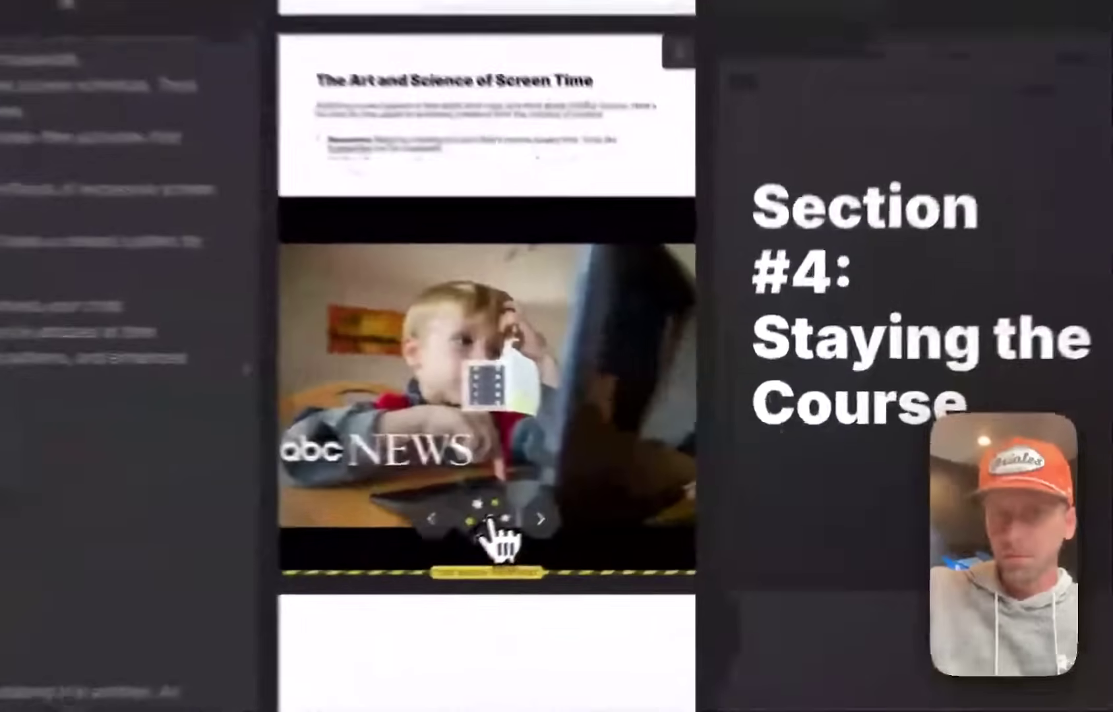
{"action": "left_click", "coordinate": [618, 496]}
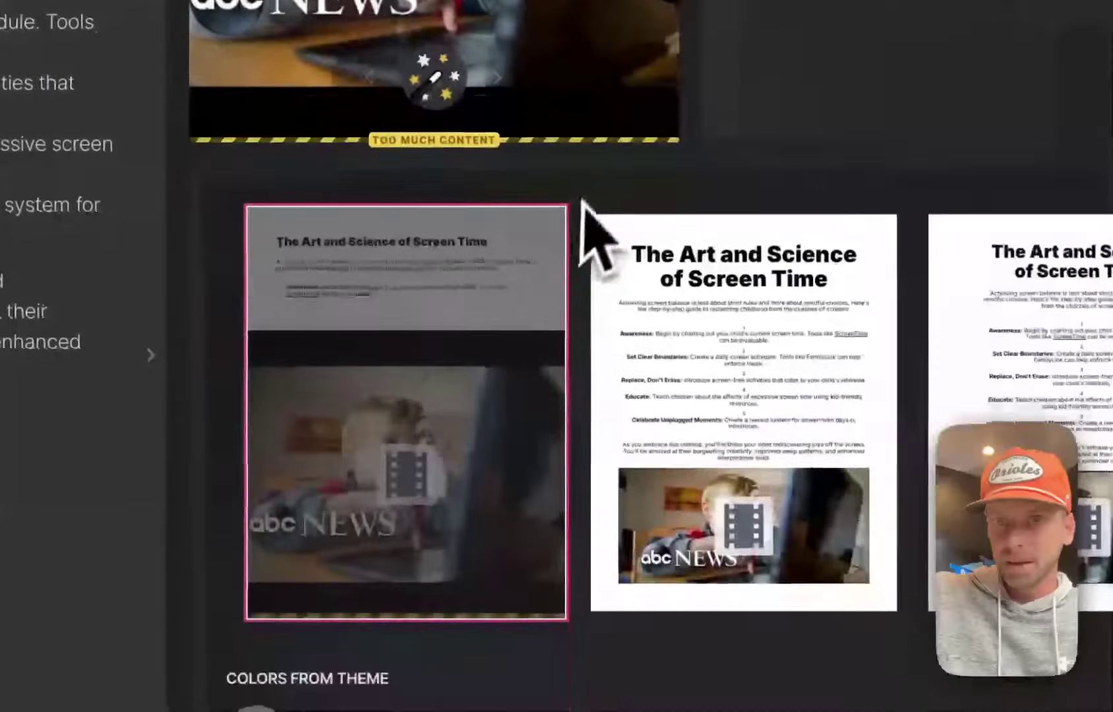
{"action": "scroll", "coordinate": [572, 383], "scroll_direction": "right", "scroll_amount": 5}
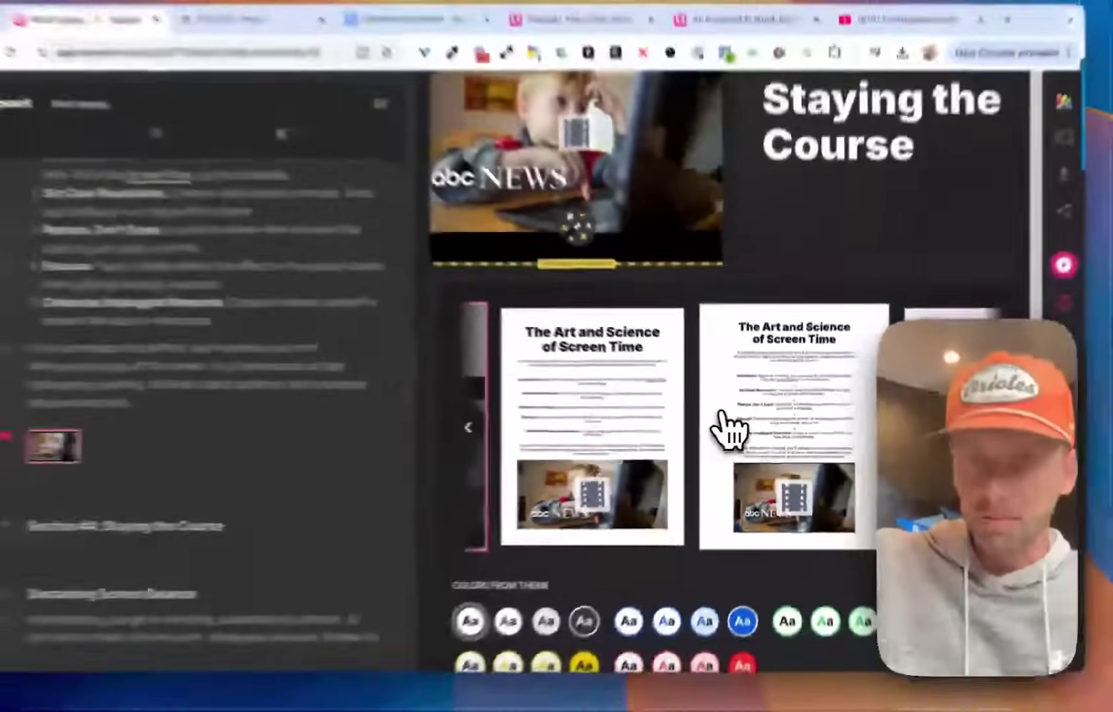
{"action": "scroll", "coordinate": [736, 432], "scroll_direction": "right", "scroll_amount": 3}
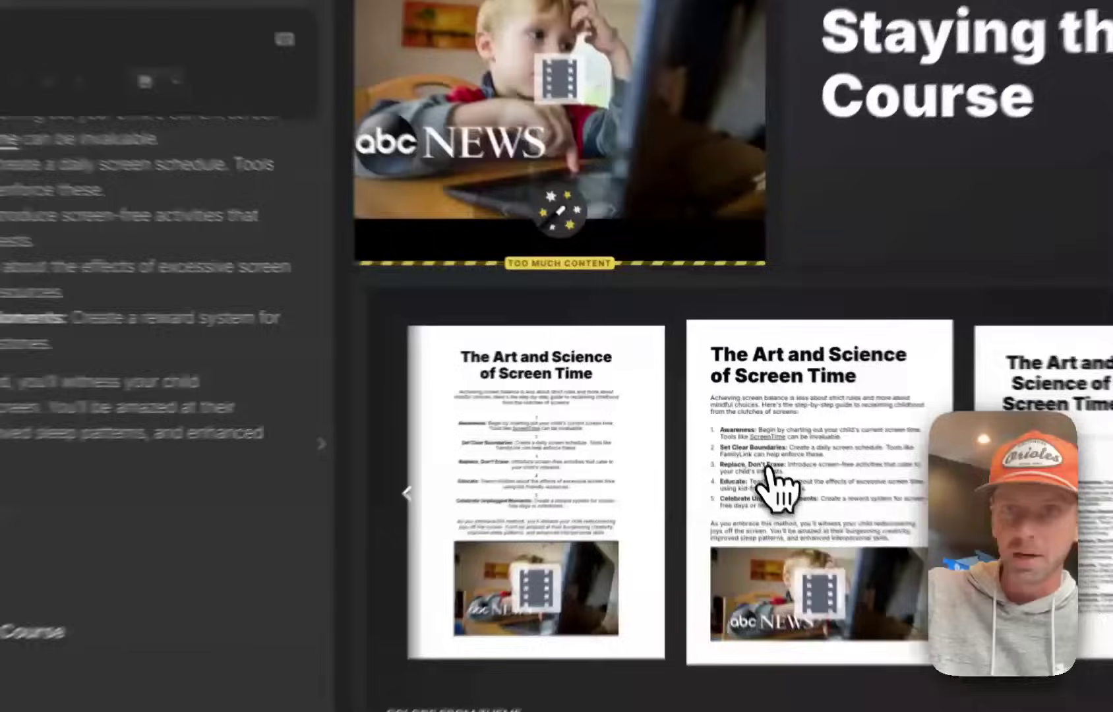
{"action": "left_click", "coordinate": [729, 432]}
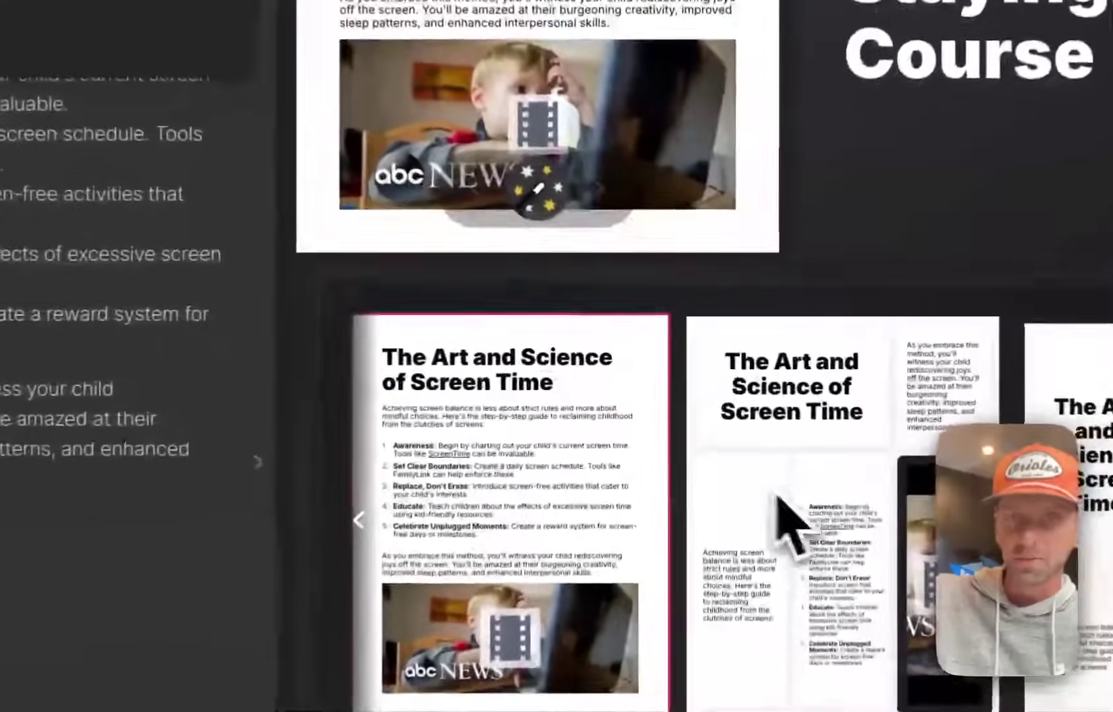
{"action": "scroll", "coordinate": [607, 330], "scroll_direction": "up", "scroll_amount": 2}
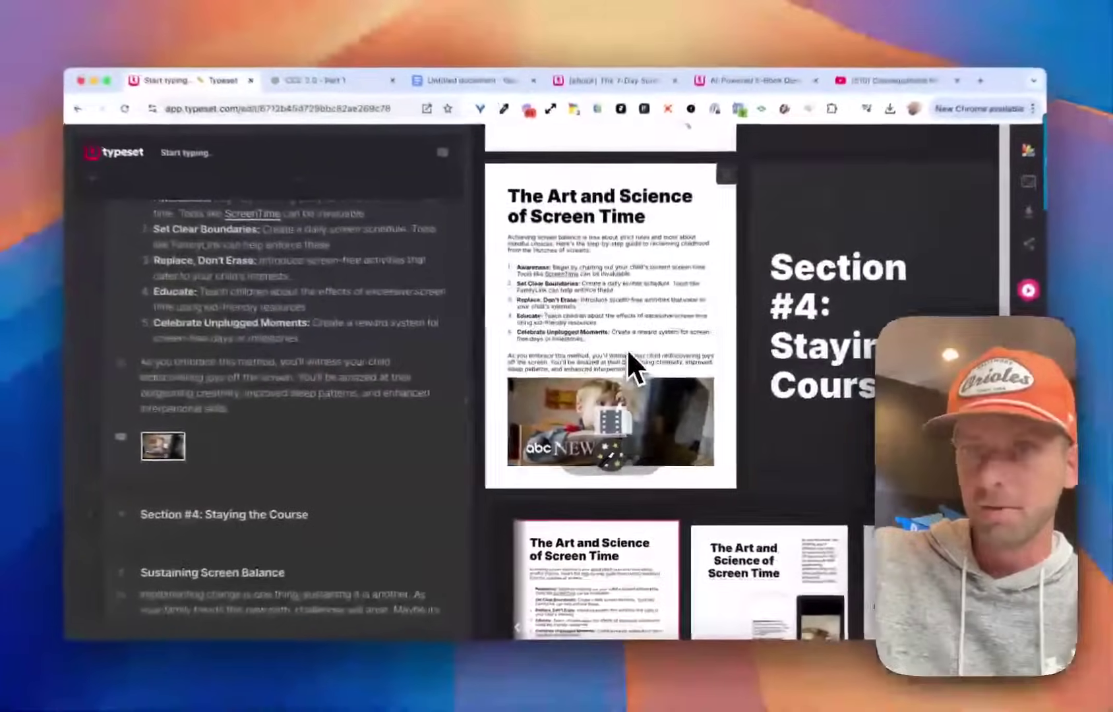
{"action": "scroll", "coordinate": [543, 300], "scroll_direction": "up", "scroll_amount": 3}
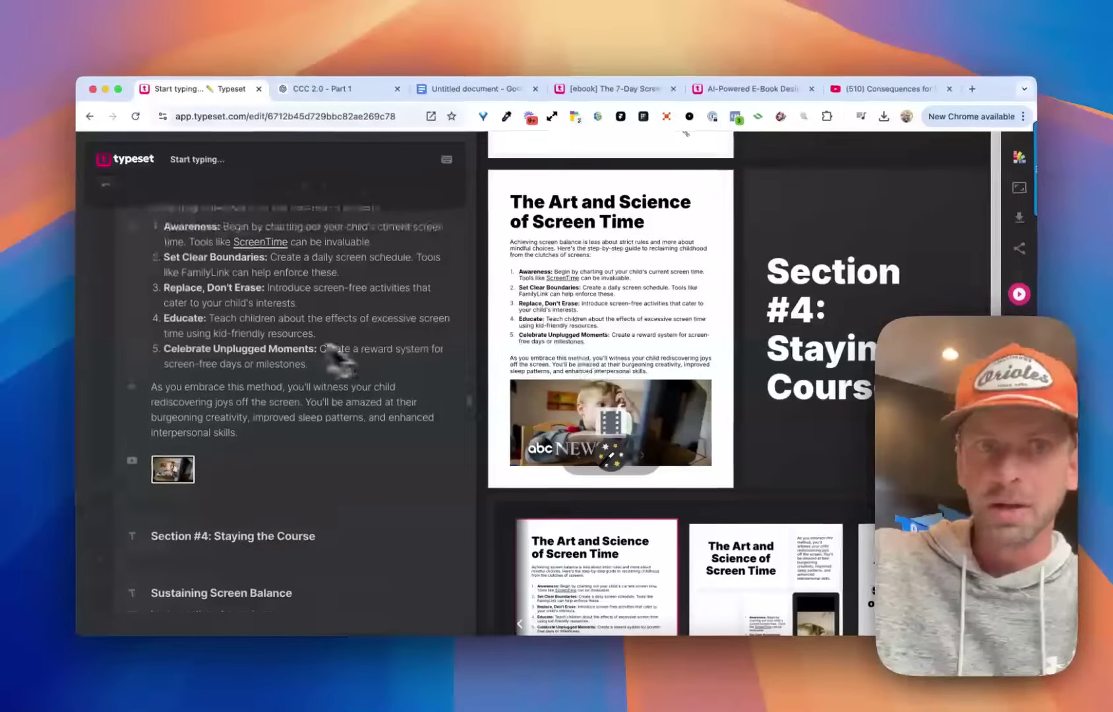
{"action": "scroll", "coordinate": [543, 301], "scroll_direction": "up", "scroll_amount": 2}
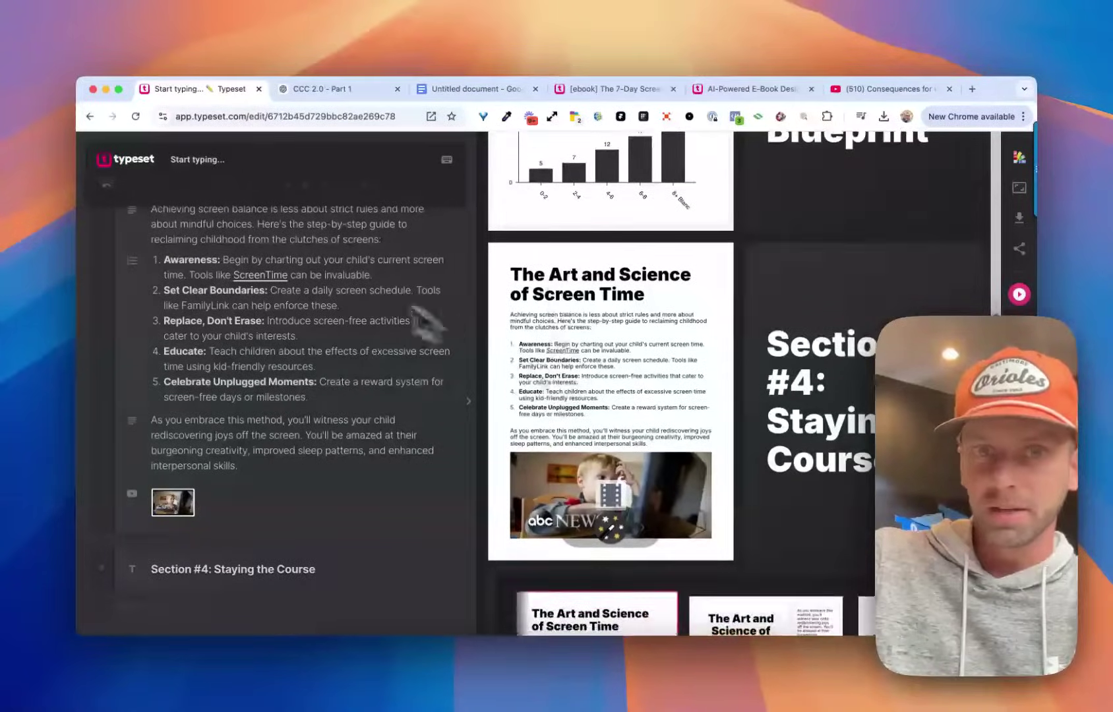
{"action": "scroll", "coordinate": [311, 273], "scroll_direction": "up", "scroll_amount": 3}
{"action": "scroll", "coordinate": [559, 336], "scroll_direction": "down", "scroll_amount": 3}
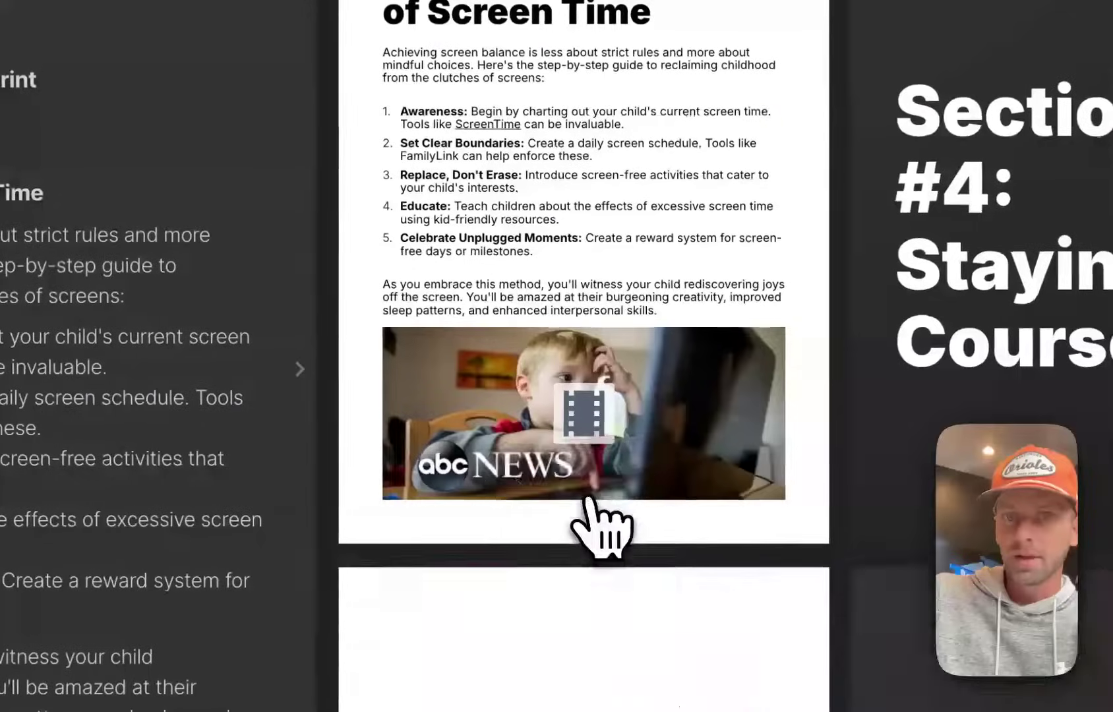
{"action": "scroll", "coordinate": [589, 474], "scroll_direction": "down", "scroll_amount": 5}
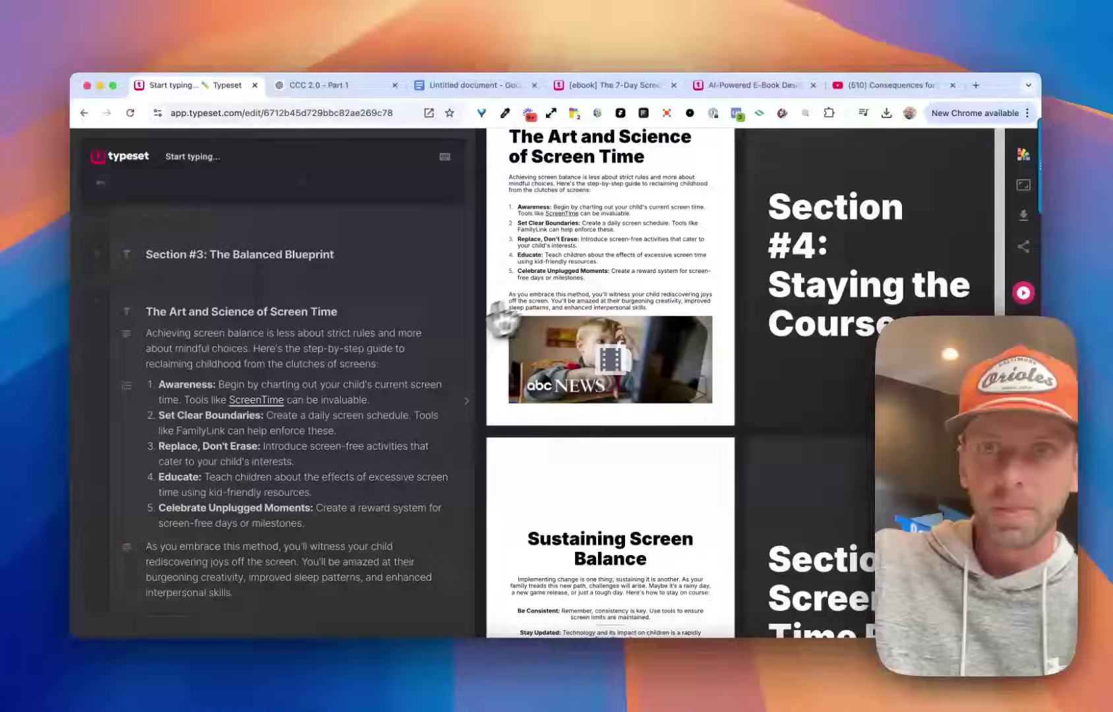
{"action": "scroll", "coordinate": [501, 304], "scroll_direction": "down", "scroll_amount": 3}
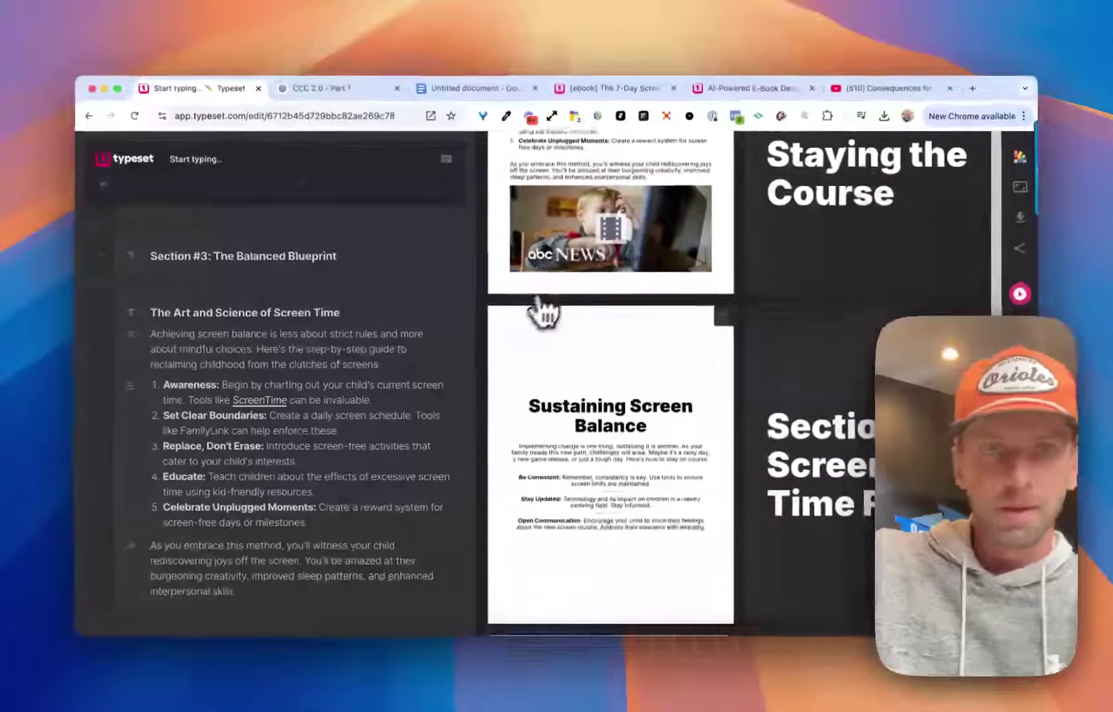
{"action": "scroll", "coordinate": [621, 385], "scroll_direction": "down", "scroll_amount": 3}
{"action": "scroll", "coordinate": [324, 347], "scroll_direction": "down", "scroll_amount": 5}
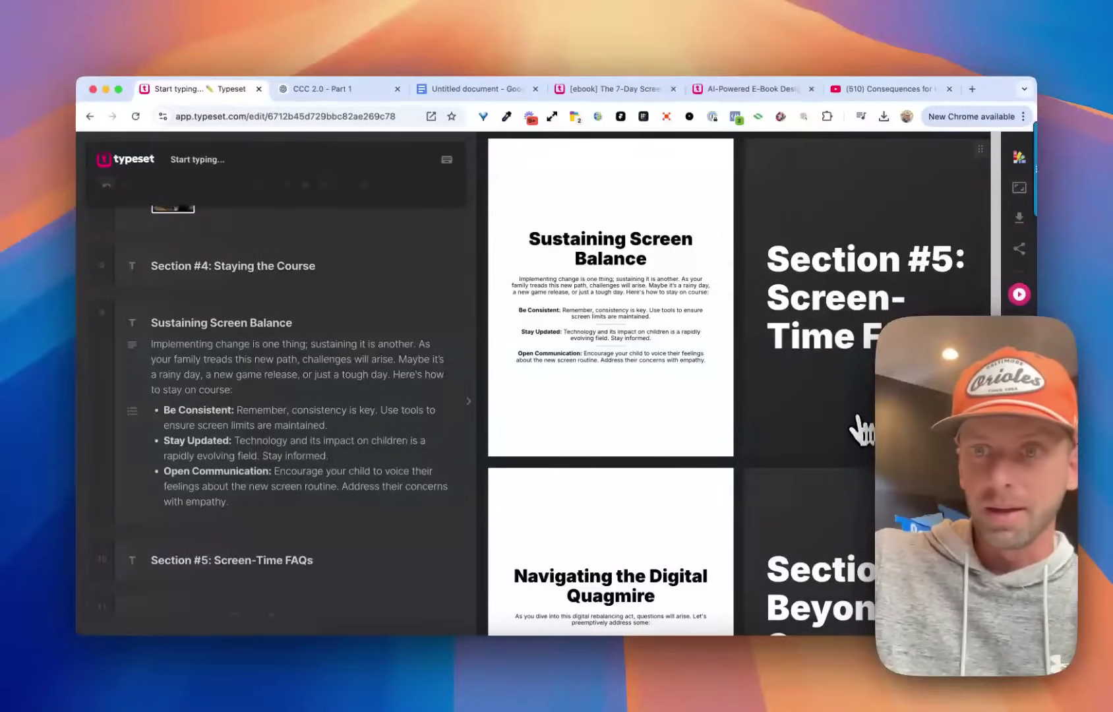
{"action": "scroll", "coordinate": [866, 432], "scroll_direction": "up", "scroll_amount": 15}
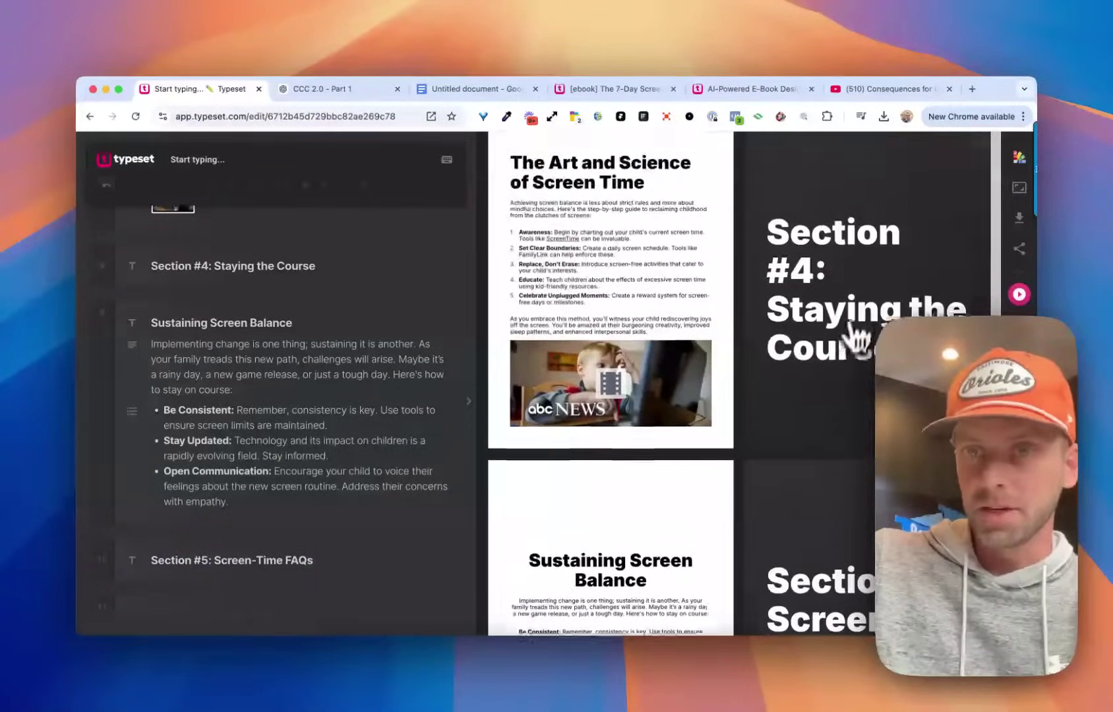
{"action": "scroll", "coordinate": [841, 371], "scroll_direction": "up", "scroll_amount": 5}
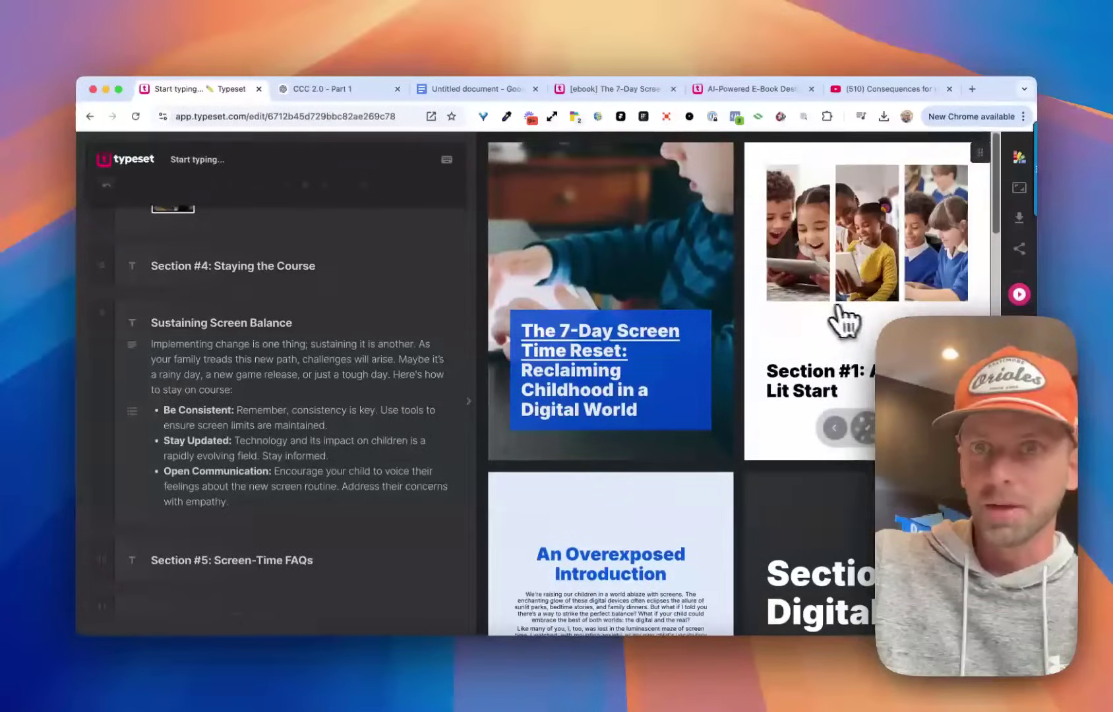
{"action": "scroll", "coordinate": [857, 284], "scroll_direction": "down", "scroll_amount": 8}
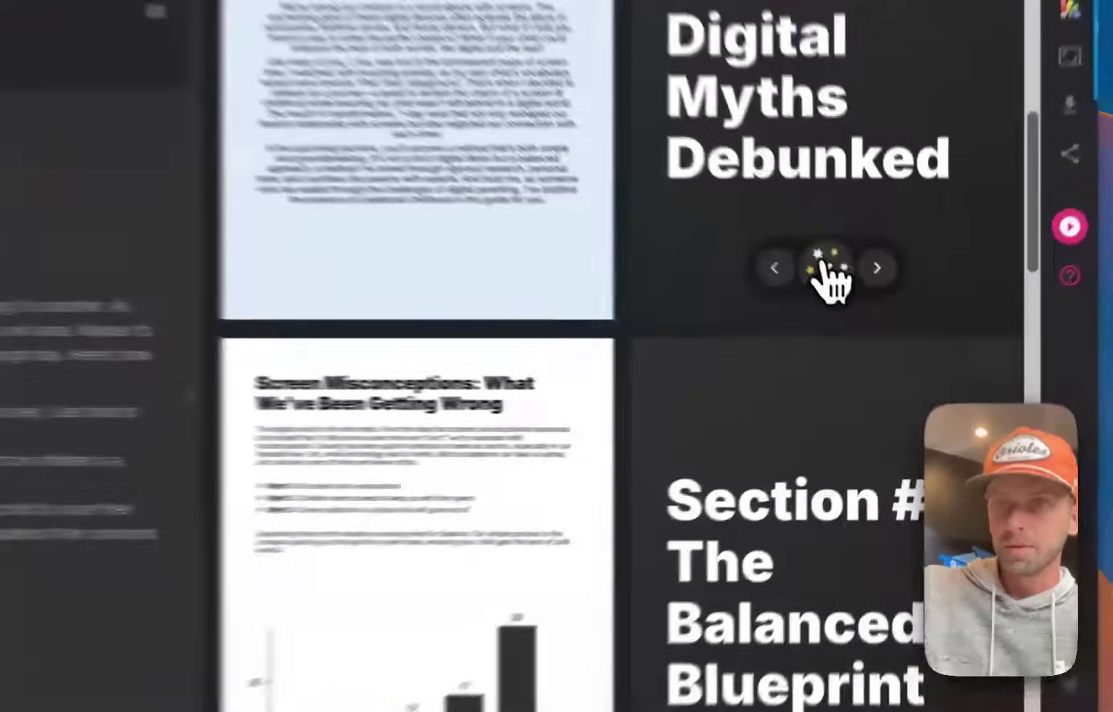
Apply a photo variant to the Section #2 slide and swap in Getty's hanging question-mark photo.
{"action": "left_click", "coordinate": [867, 318]}
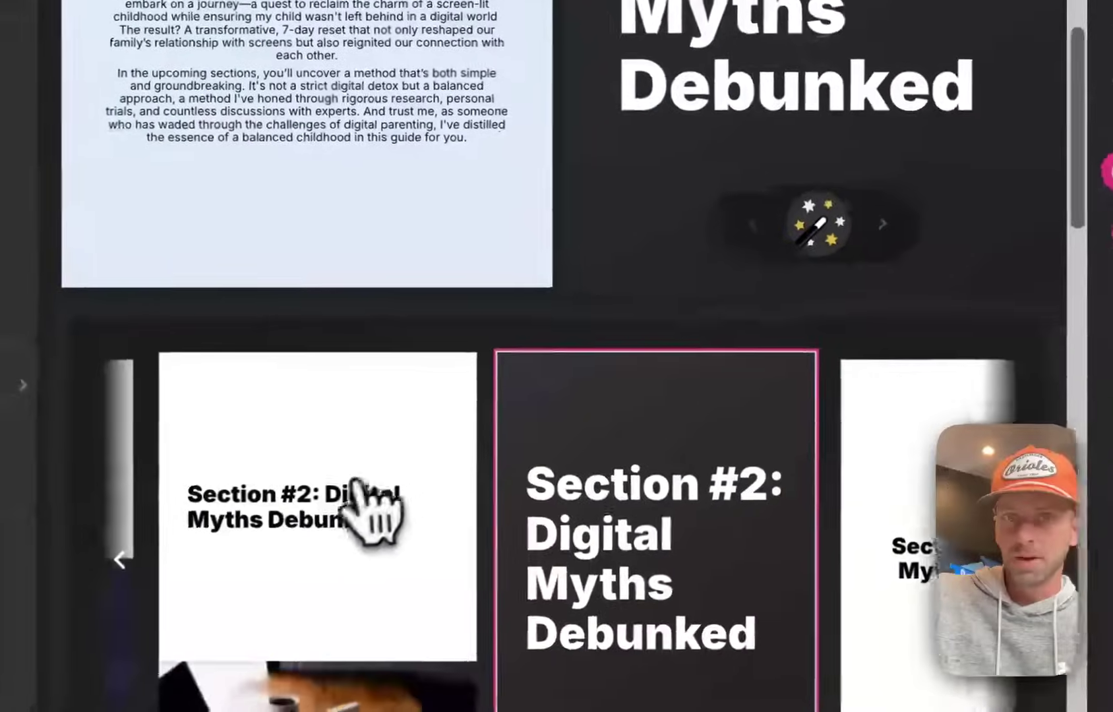
{"action": "left_click", "coordinate": [306, 466]}
{"action": "left_click", "coordinate": [761, 296]}
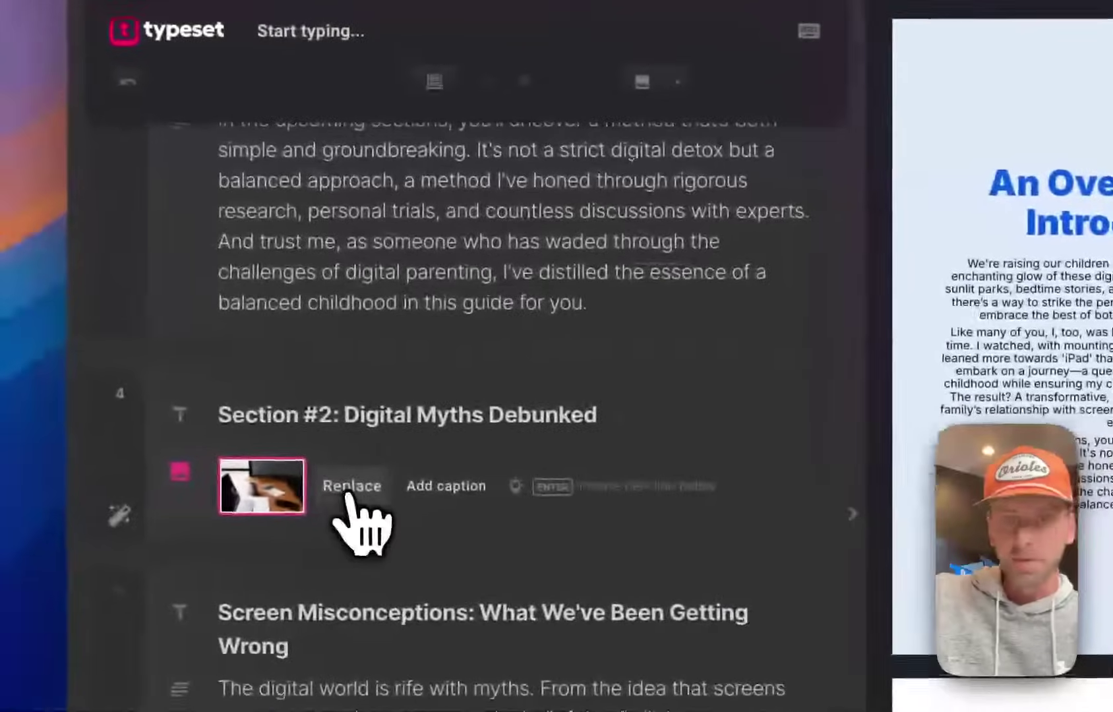
{"action": "left_click", "coordinate": [348, 493]}
{"action": "left_click", "coordinate": [448, 204]}
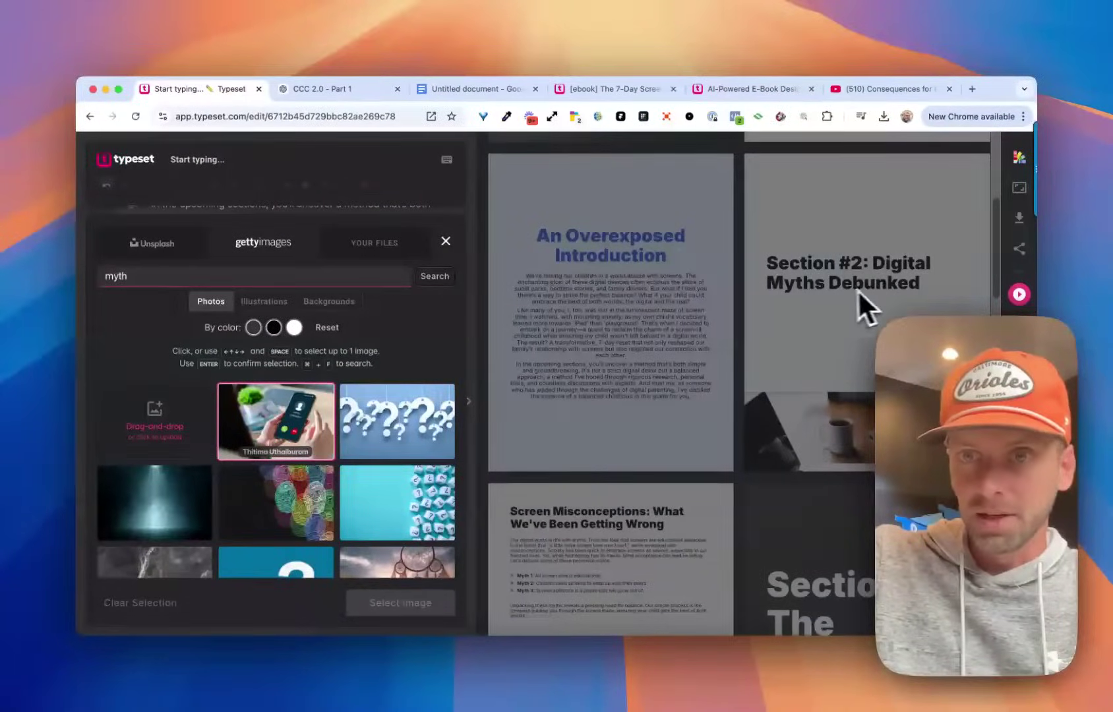
{"action": "left_click", "coordinate": [396, 412]}
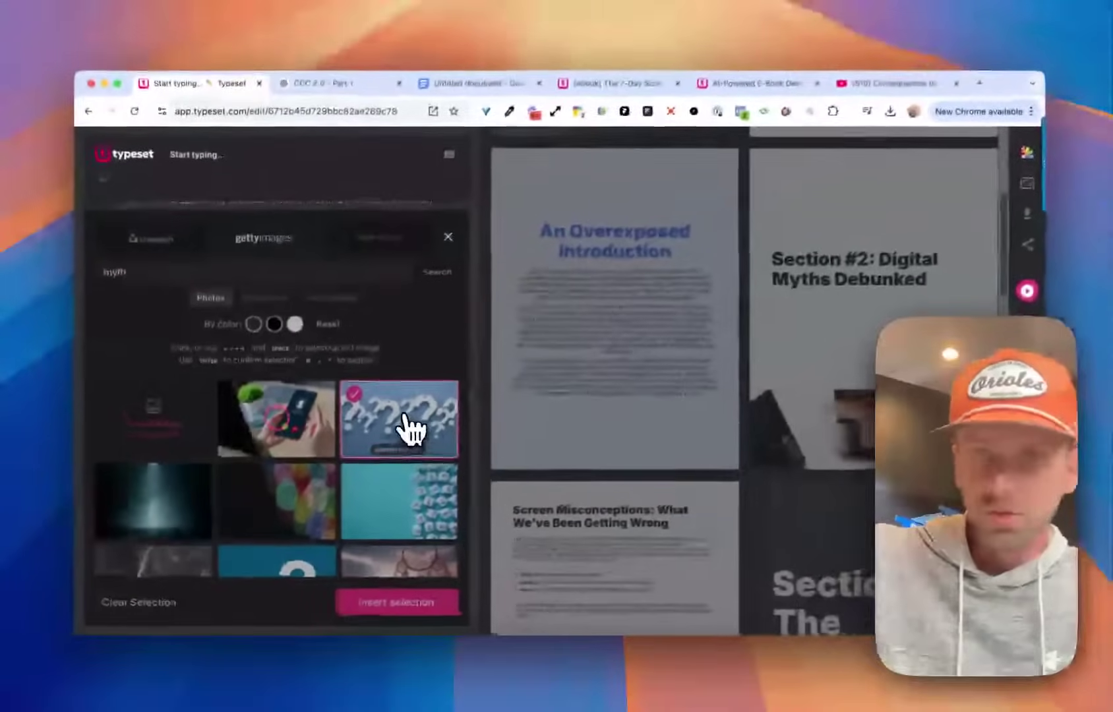
{"action": "key", "text": "Return"}
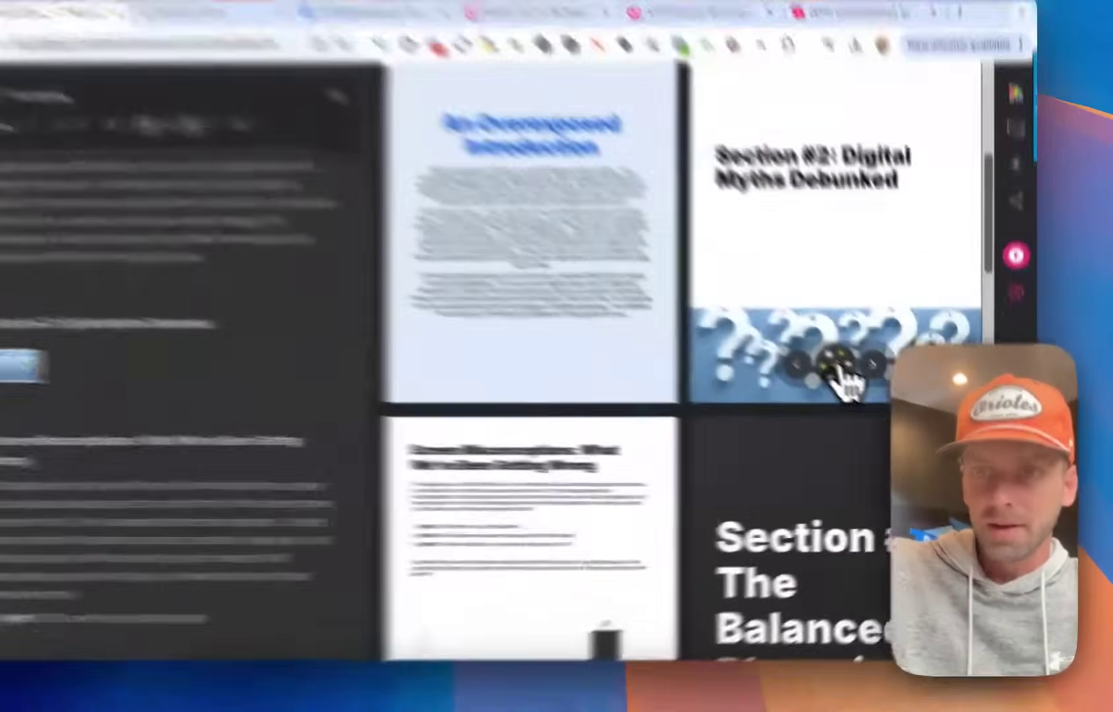
Switch the Section #2 slide to the layout with the photo on top and title below.
{"action": "left_click", "coordinate": [868, 396]}
{"action": "scroll", "coordinate": [769, 468], "scroll_direction": "down", "scroll_amount": 5}
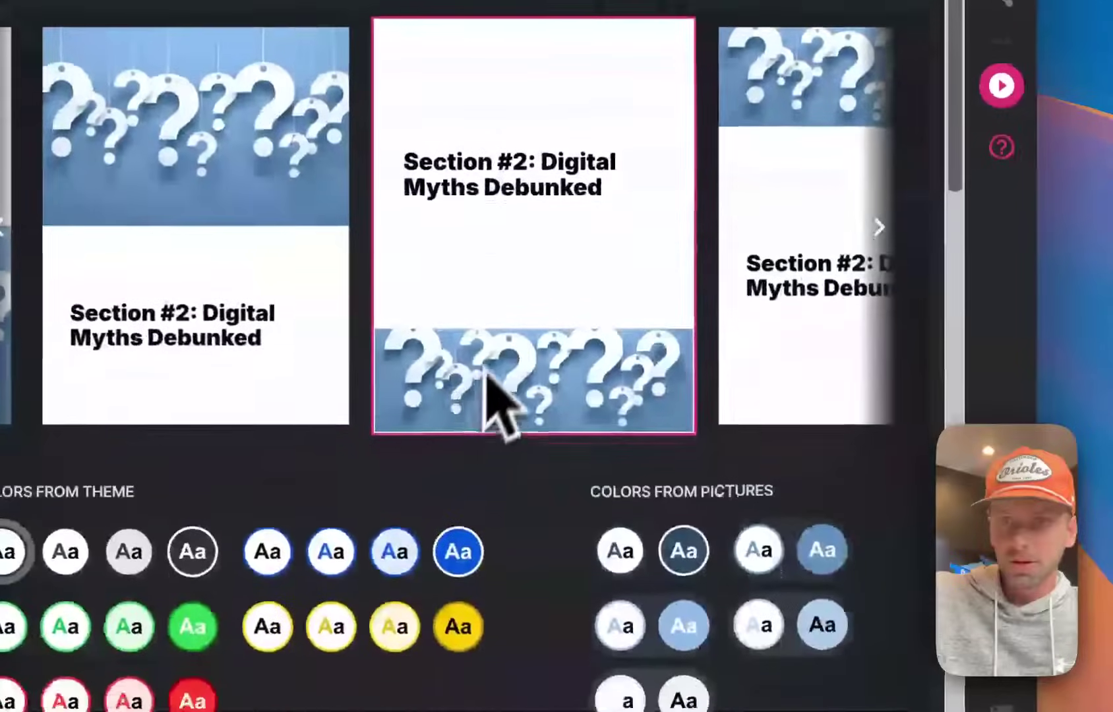
{"action": "scroll", "coordinate": [486, 372], "scroll_direction": "right", "scroll_amount": 3}
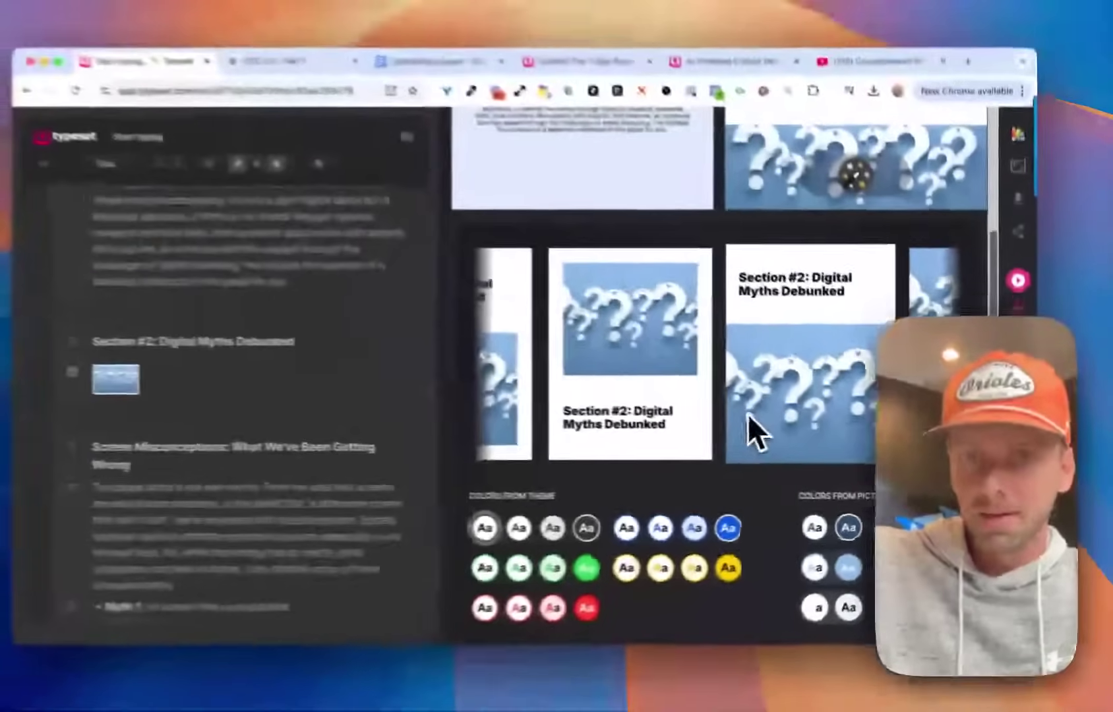
{"action": "scroll", "coordinate": [765, 417], "scroll_direction": "left", "scroll_amount": 2}
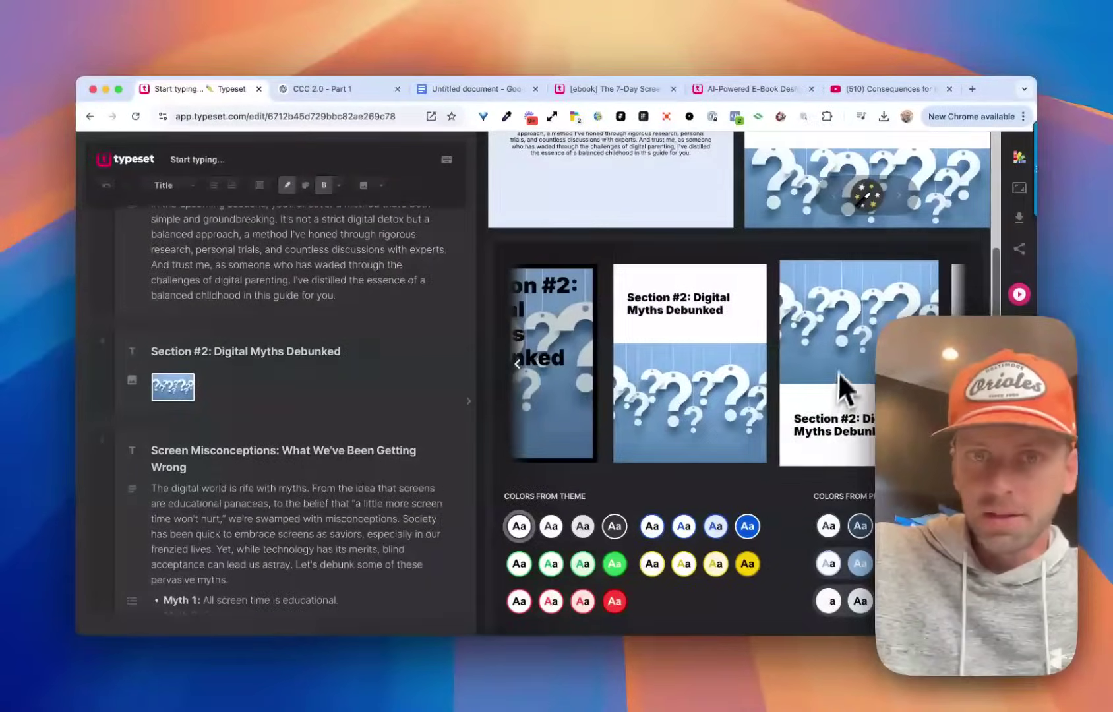
{"action": "scroll", "coordinate": [840, 372], "scroll_direction": "left", "scroll_amount": 3}
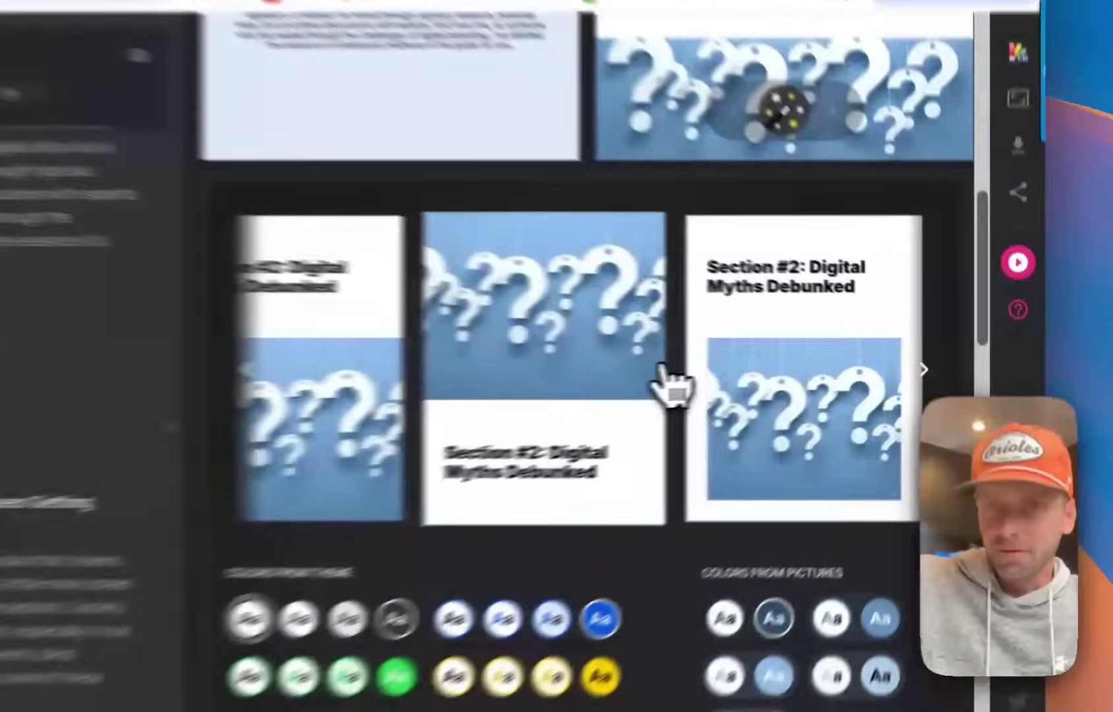
{"action": "left_click", "coordinate": [743, 363]}
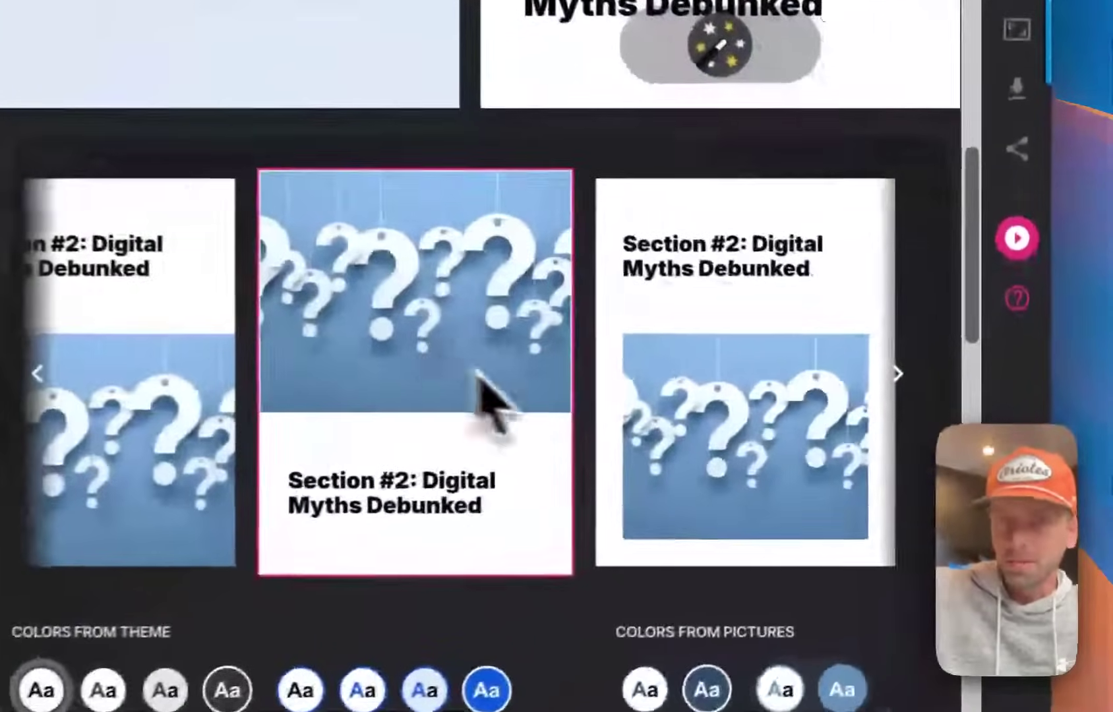
{"action": "scroll", "coordinate": [488, 396], "scroll_direction": "up", "scroll_amount": 4}
{"action": "left_click", "coordinate": [628, 365]}
{"action": "scroll", "coordinate": [601, 378], "scroll_direction": "up", "scroll_amount": 5}
{"action": "scroll", "coordinate": [505, 365], "scroll_direction": "down", "scroll_amount": 3}
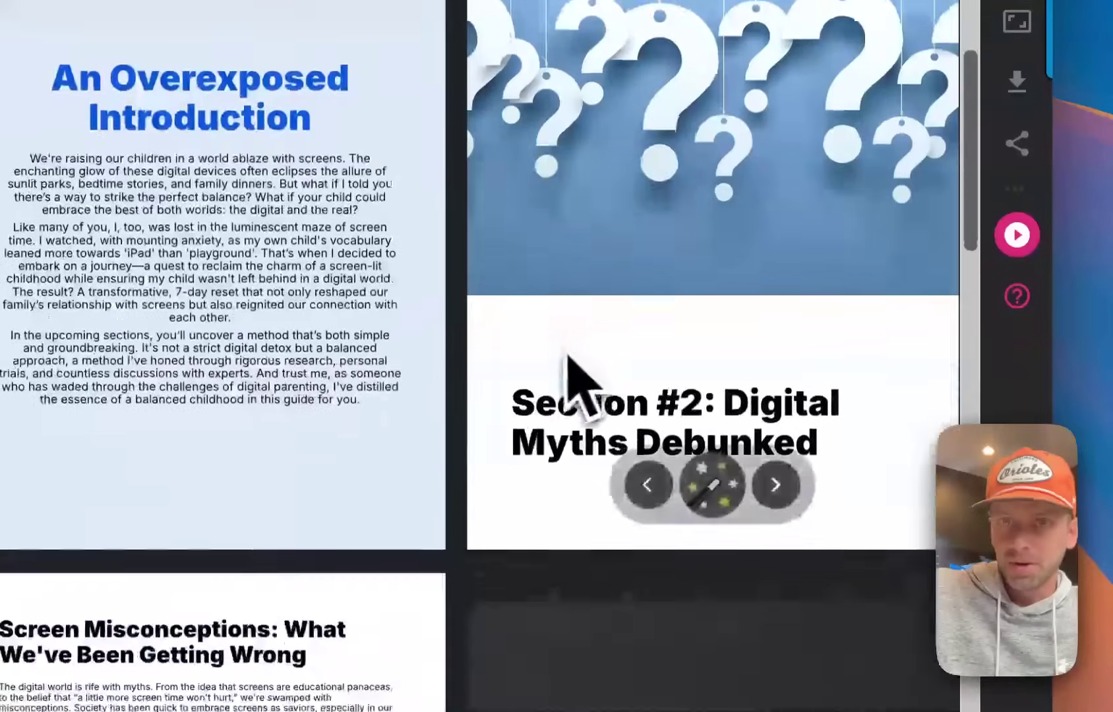
{"action": "scroll", "coordinate": [465, 374], "scroll_direction": "down", "scroll_amount": 10}
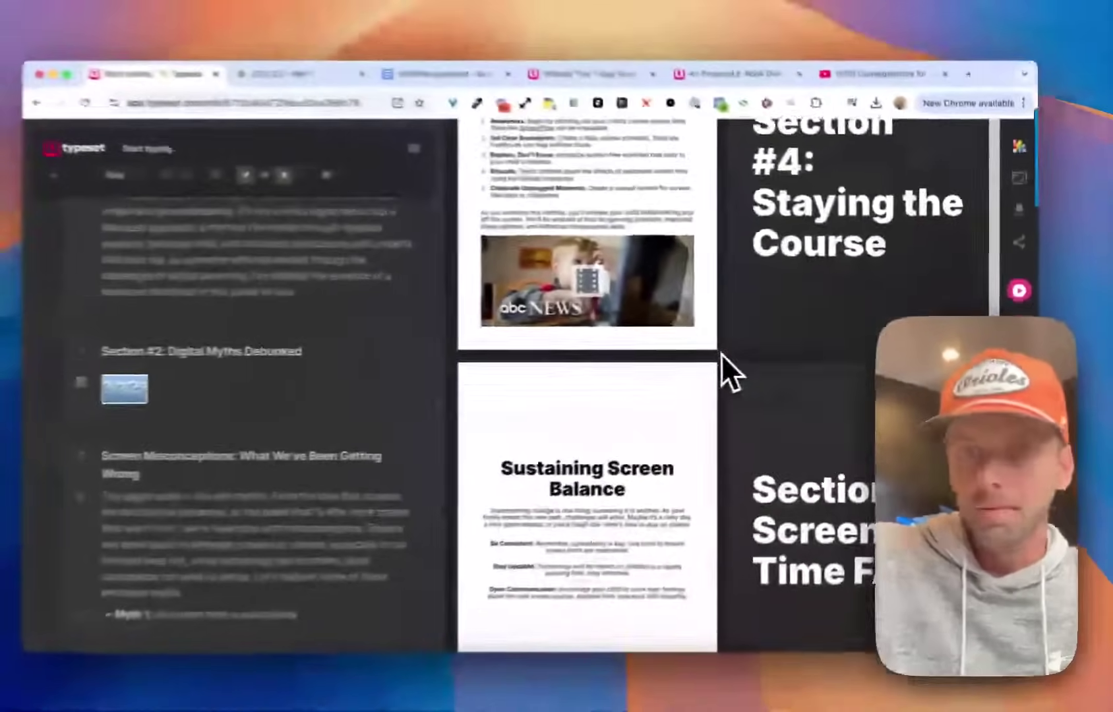
{"action": "scroll", "coordinate": [722, 355], "scroll_direction": "down", "scroll_amount": 3}
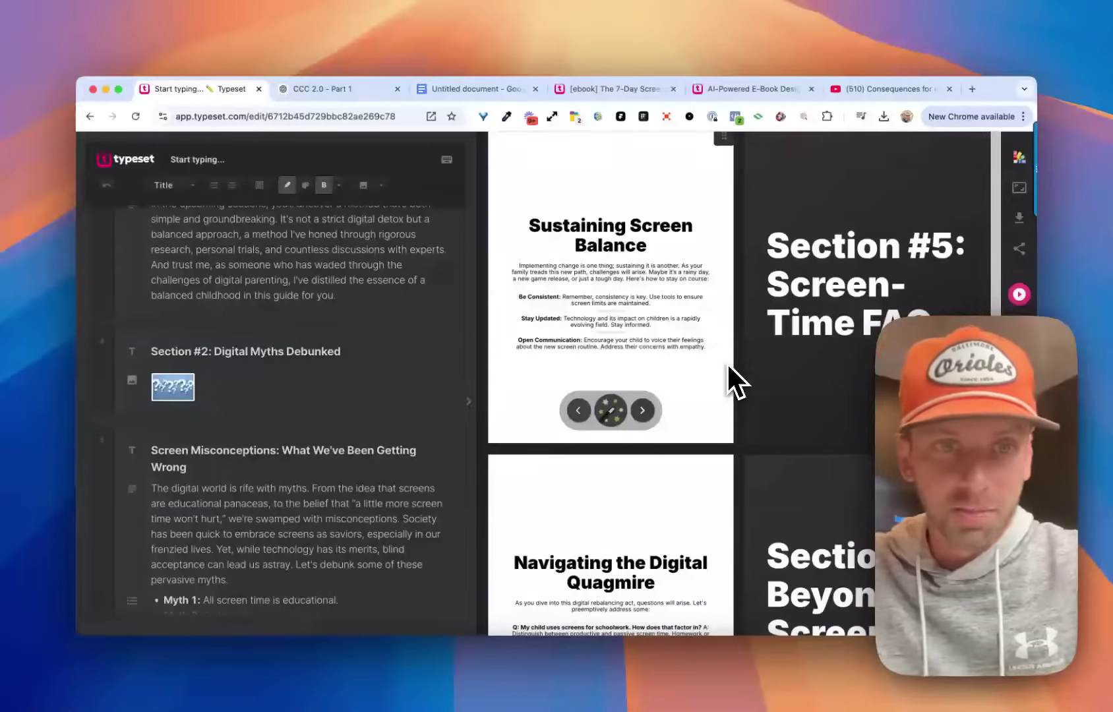
{"action": "scroll", "coordinate": [713, 360], "scroll_direction": "up", "scroll_amount": 15}
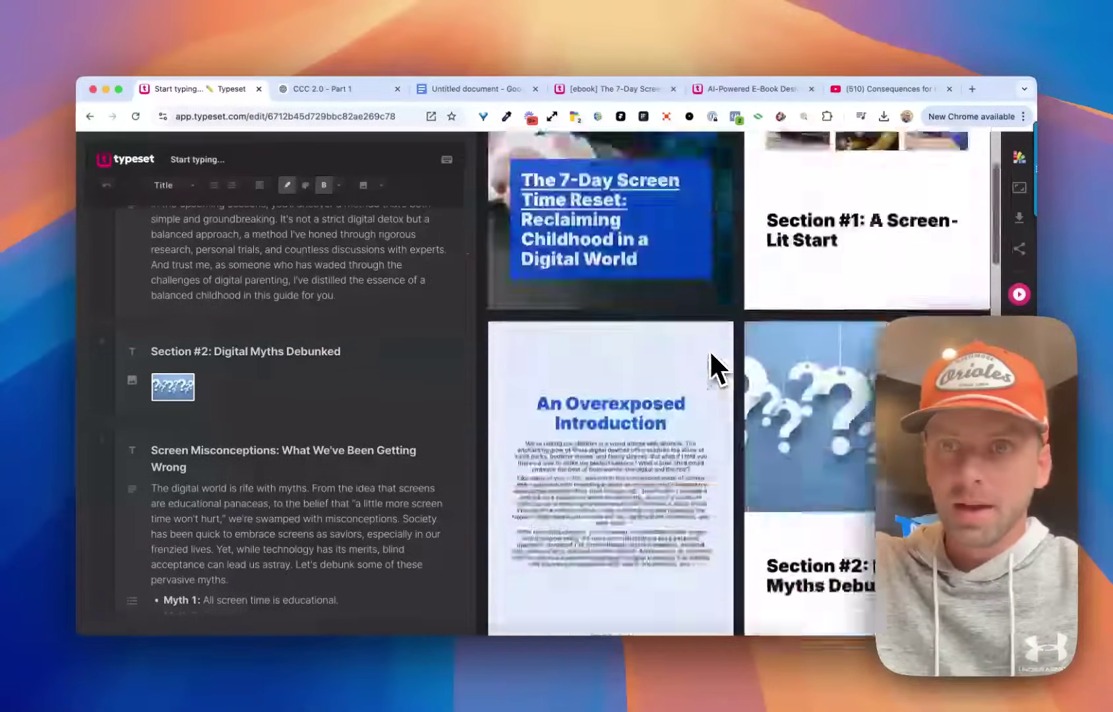
Export all 13 e-book pages as a portrait, document-sized PDF.
{"action": "scroll", "coordinate": [712, 356], "scroll_direction": "up", "scroll_amount": 3}
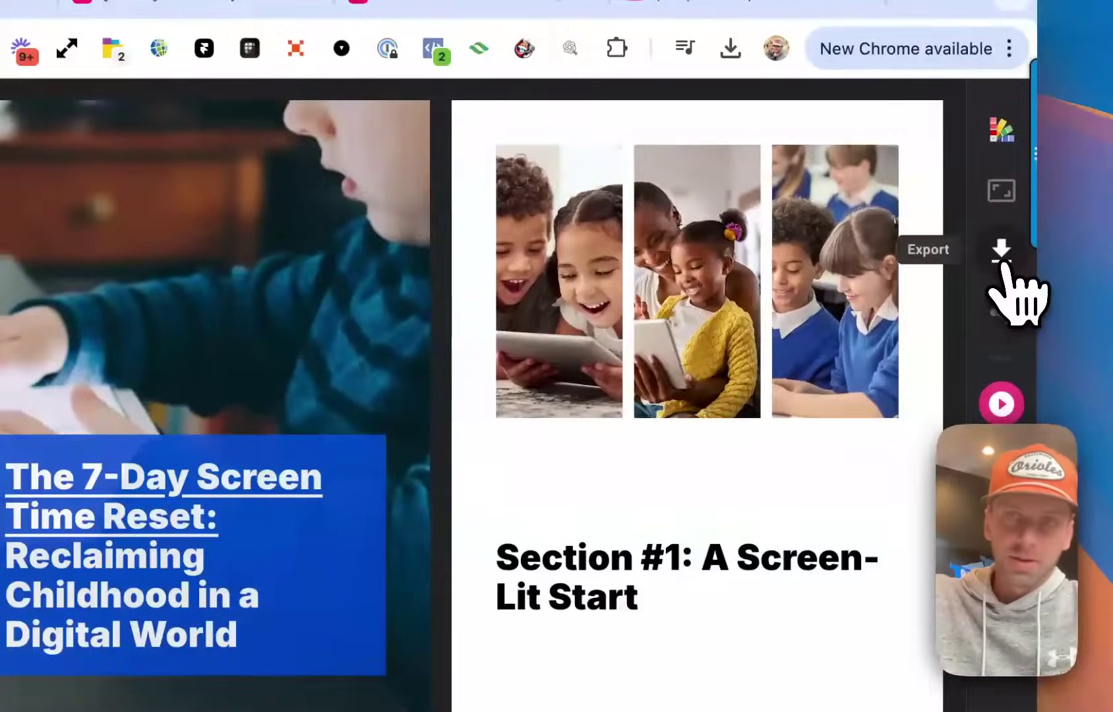
{"action": "left_click", "coordinate": [1002, 263]}
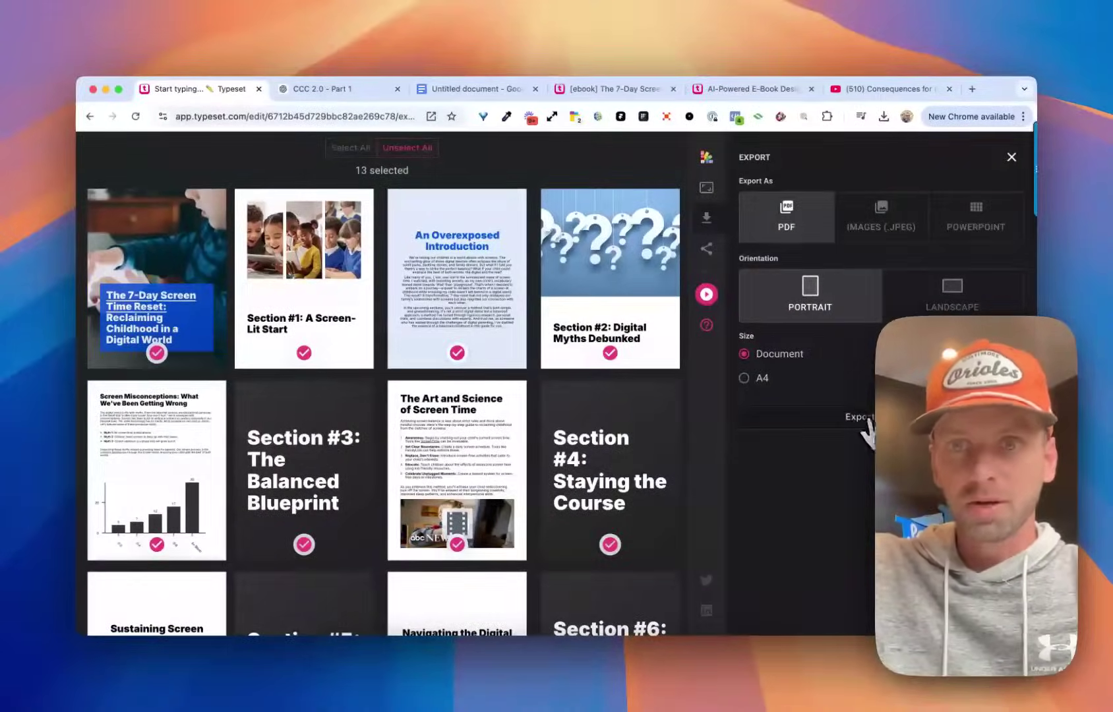
{"action": "left_click", "coordinate": [870, 422]}
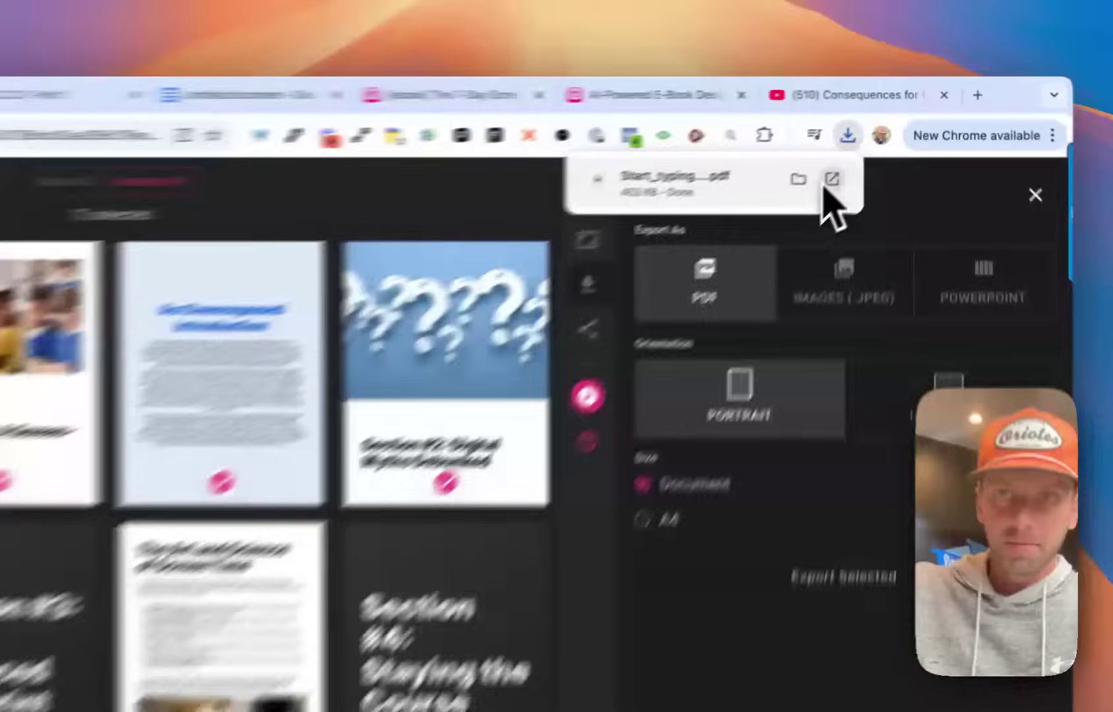
Open the downloaded PDF, scroll through its pages, and go back to the Typeset tab.
{"action": "left_click", "coordinate": [874, 147]}
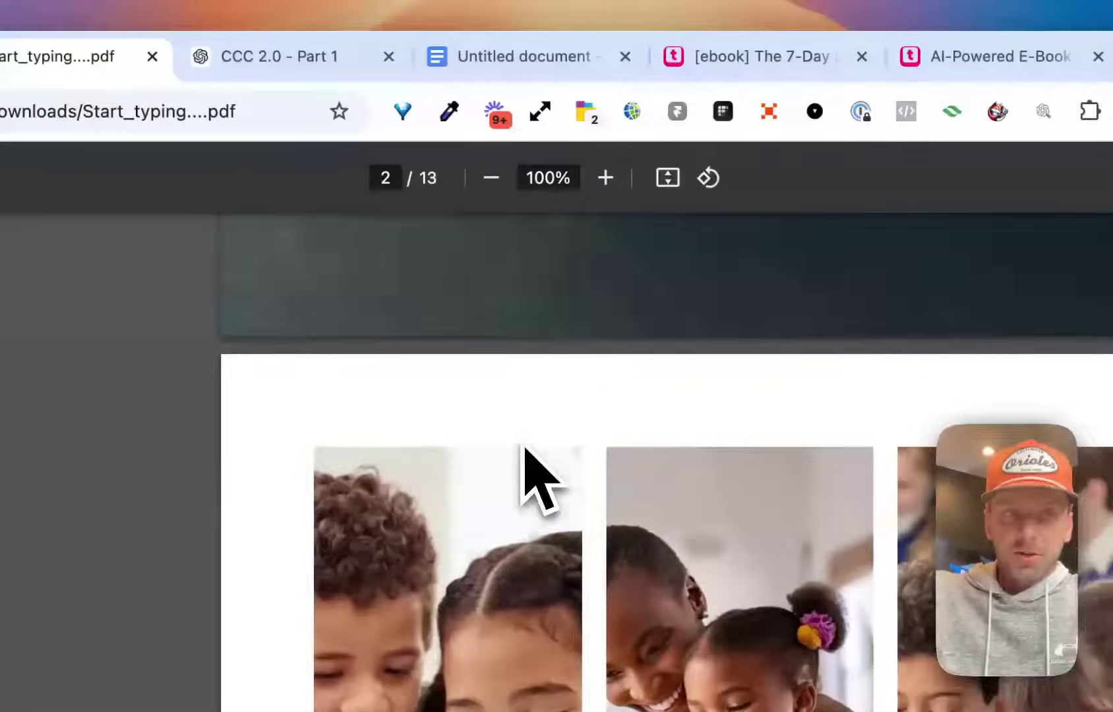
{"action": "scroll", "coordinate": [526, 449], "scroll_direction": "down", "scroll_amount": 10}
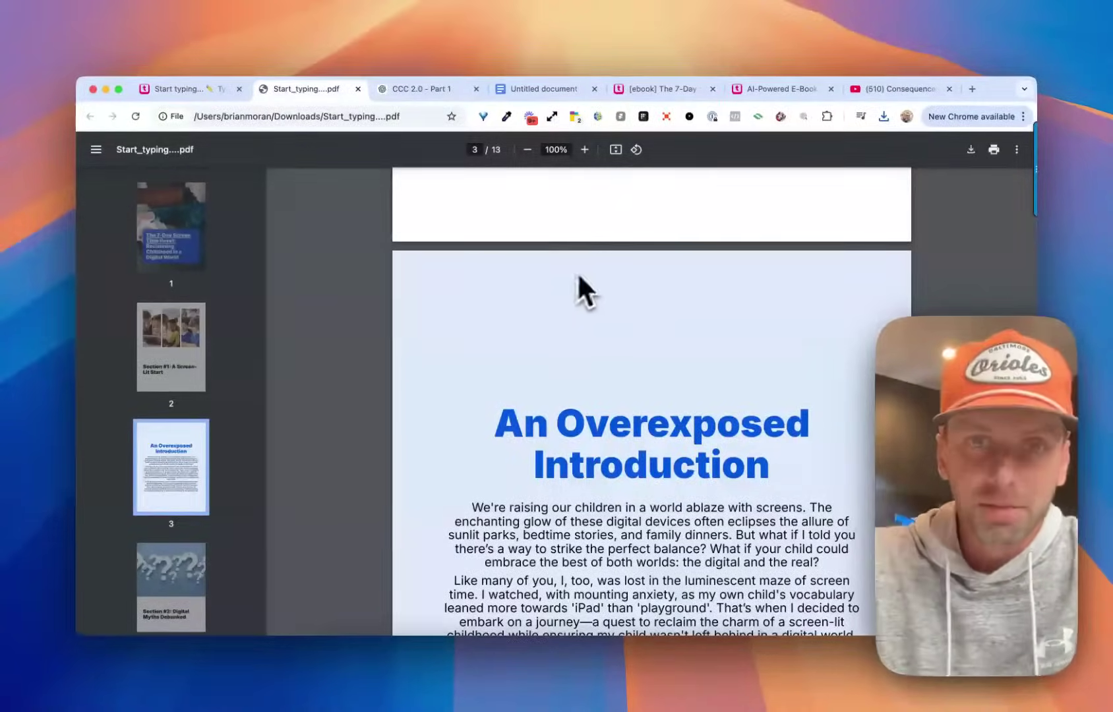
{"action": "scroll", "coordinate": [580, 273], "scroll_direction": "up", "scroll_amount": 20}
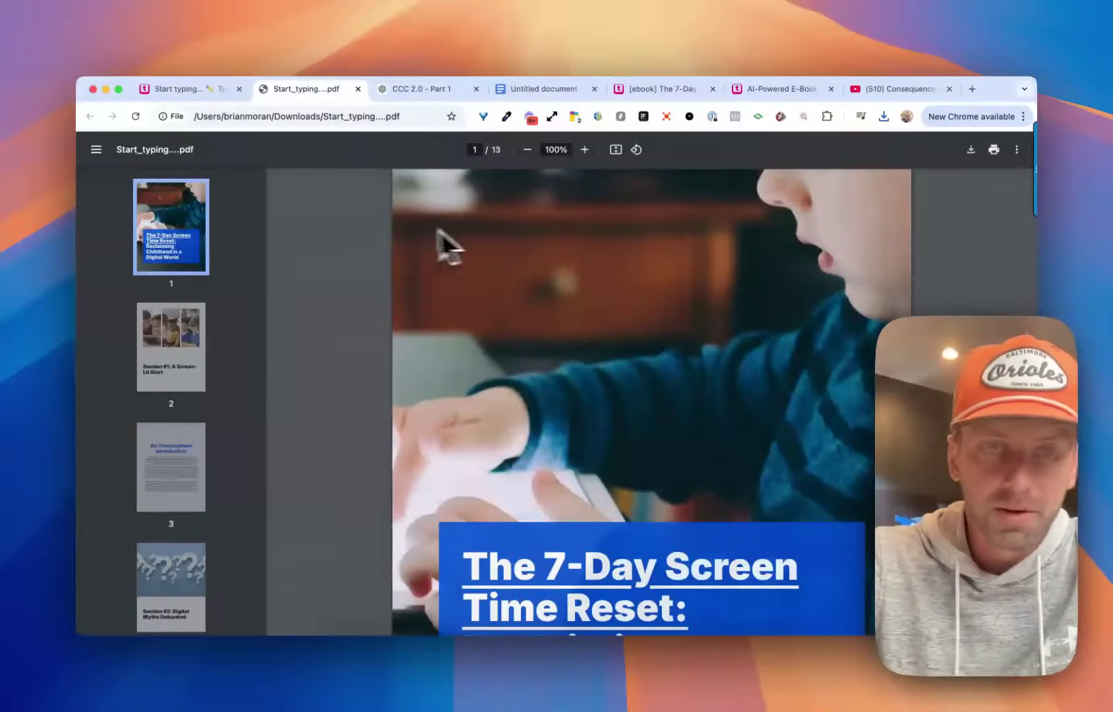
{"action": "left_click", "coordinate": [195, 89]}
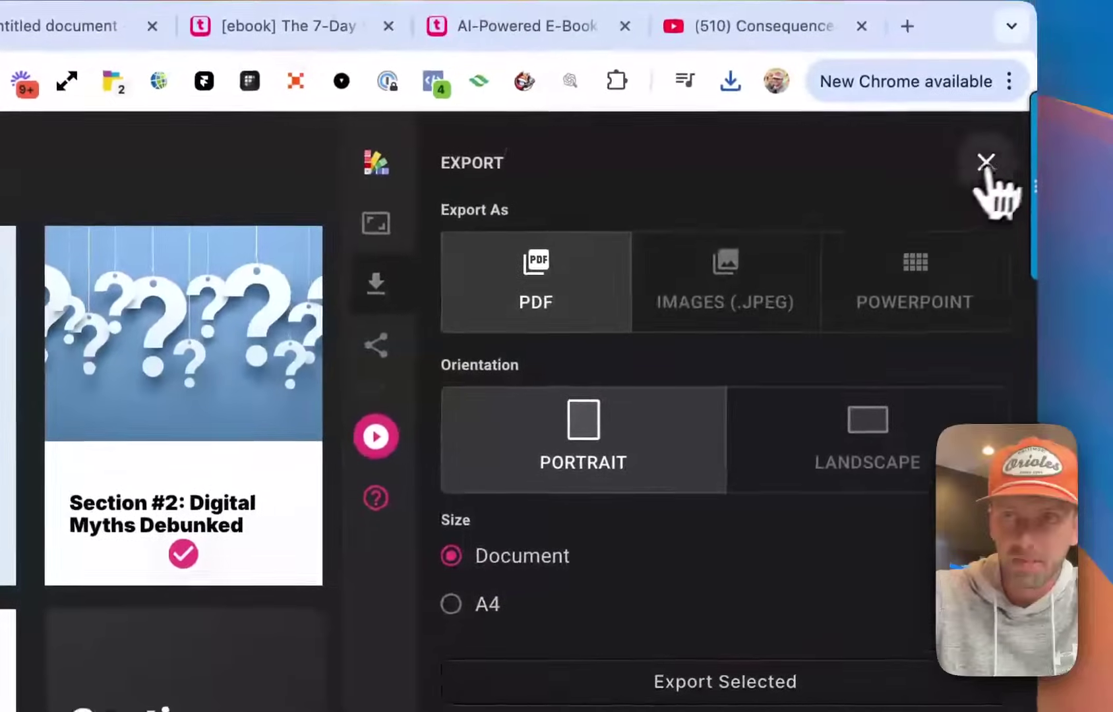
Close Export and make the e-book viewable by anyone with the link.
{"action": "left_click", "coordinate": [1022, 155]}
{"action": "left_click", "coordinate": [1001, 349]}
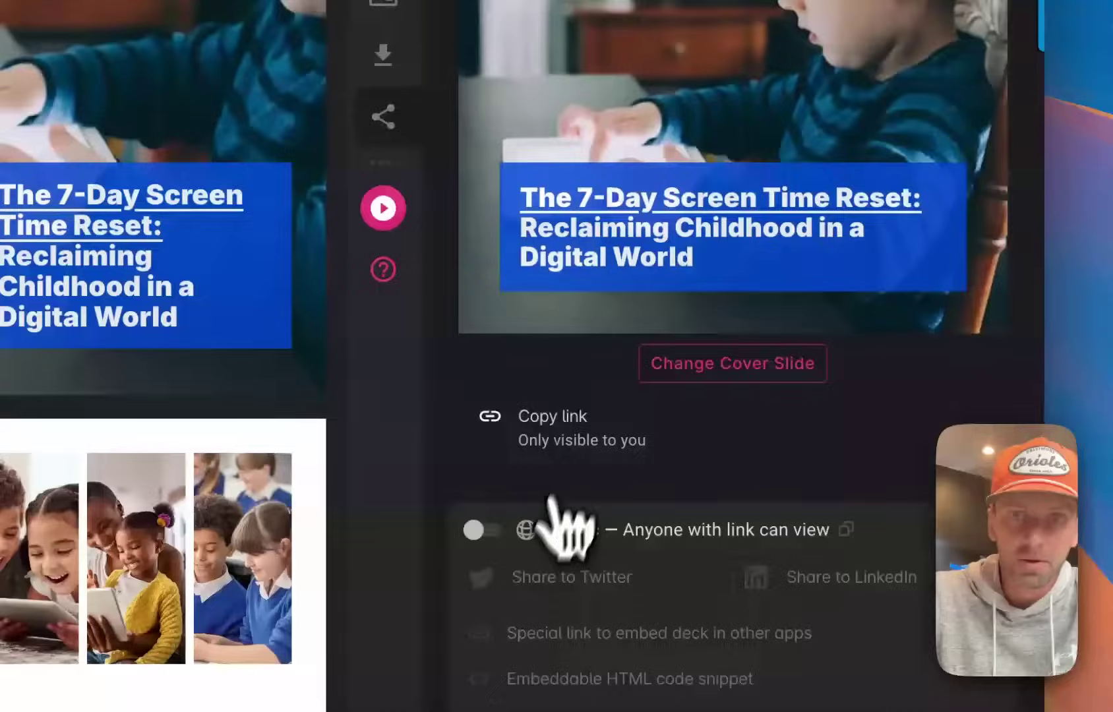
{"action": "left_click", "coordinate": [478, 530]}
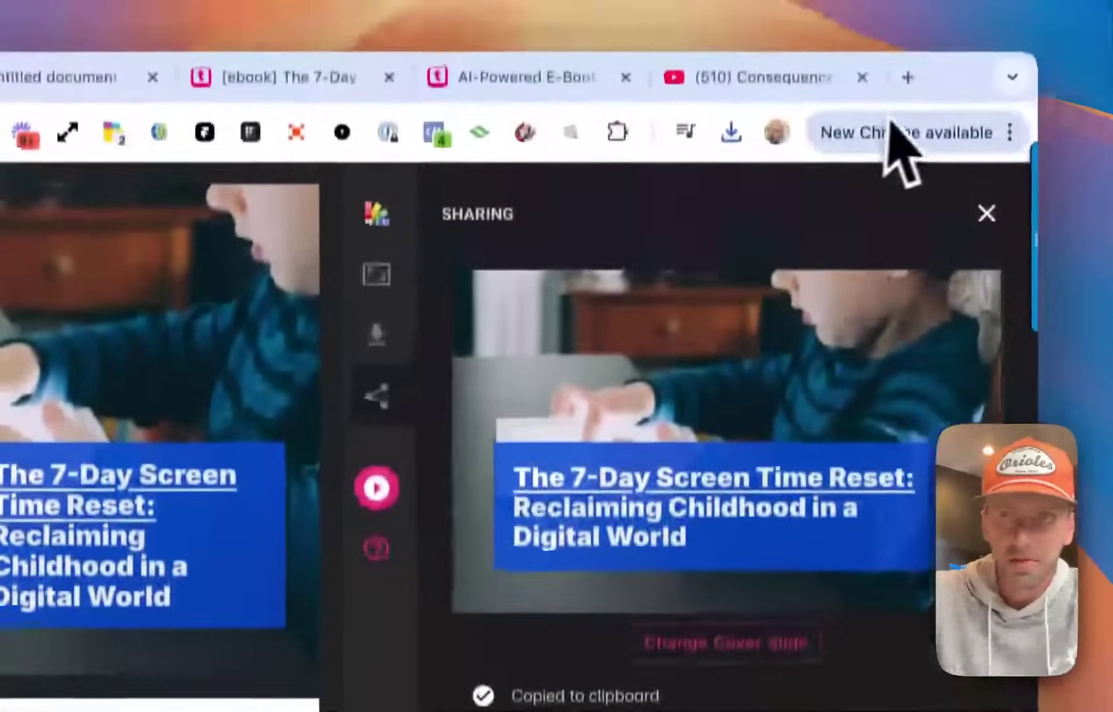
Paste the copied share link into a new tab and scroll through the e-book's play page.
{"action": "left_click", "coordinate": [907, 77]}
{"action": "key", "text": "super+v"}
{"action": "key", "text": "Return"}
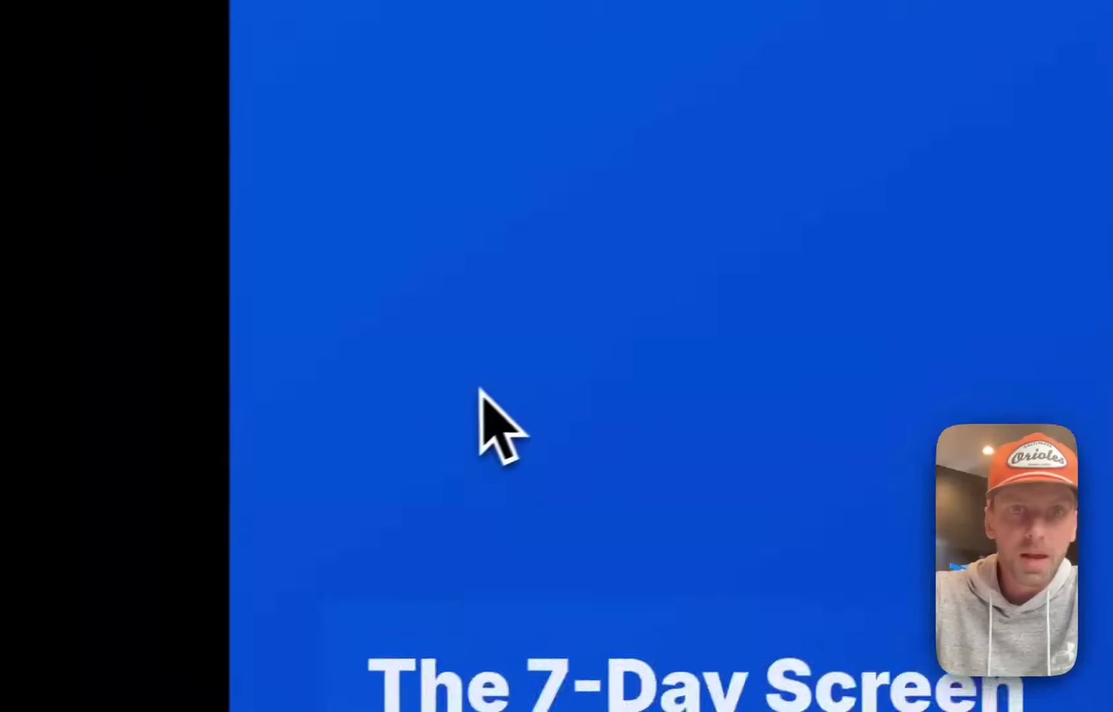
{"action": "scroll", "coordinate": [495, 422], "scroll_direction": "down", "scroll_amount": 5}
{"action": "scroll", "coordinate": [429, 340], "scroll_direction": "down", "scroll_amount": 5}
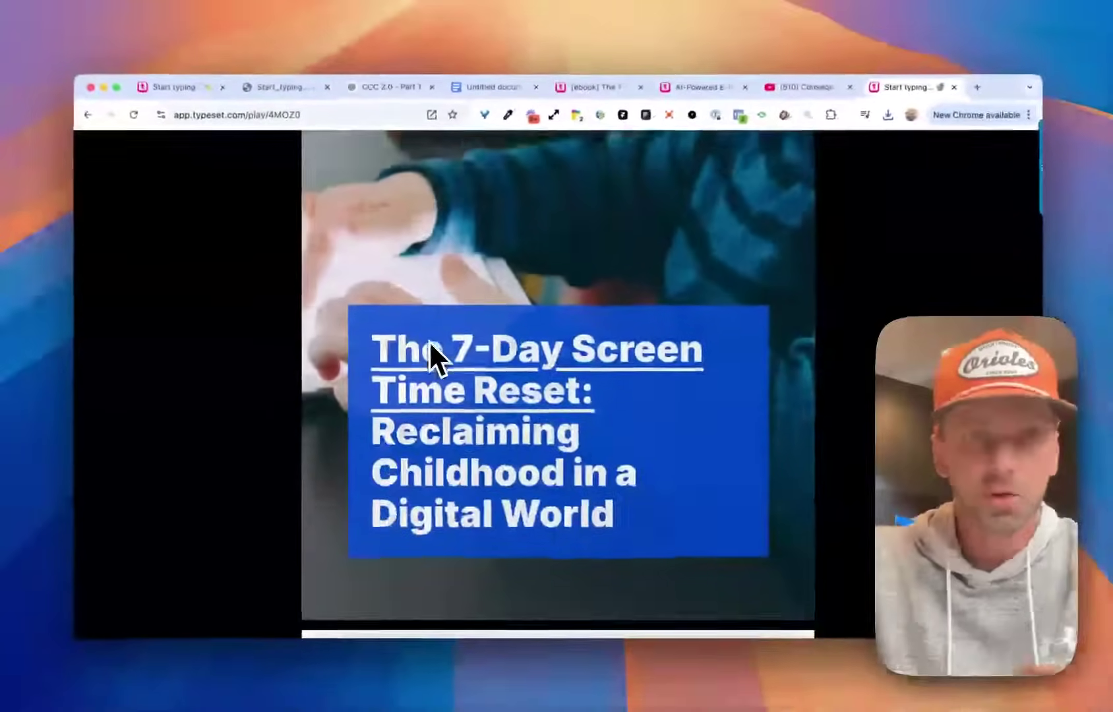
{"action": "scroll", "coordinate": [426, 343], "scroll_direction": "down", "scroll_amount": 10}
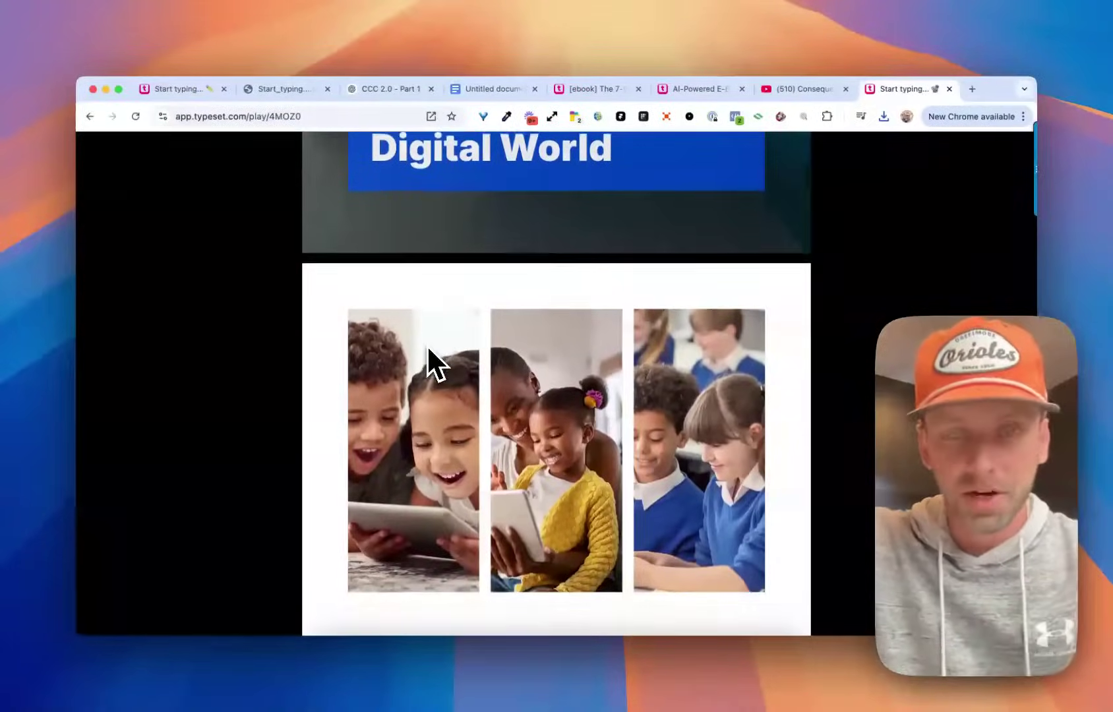
{"action": "scroll", "coordinate": [433, 349], "scroll_direction": "down", "scroll_amount": 5}
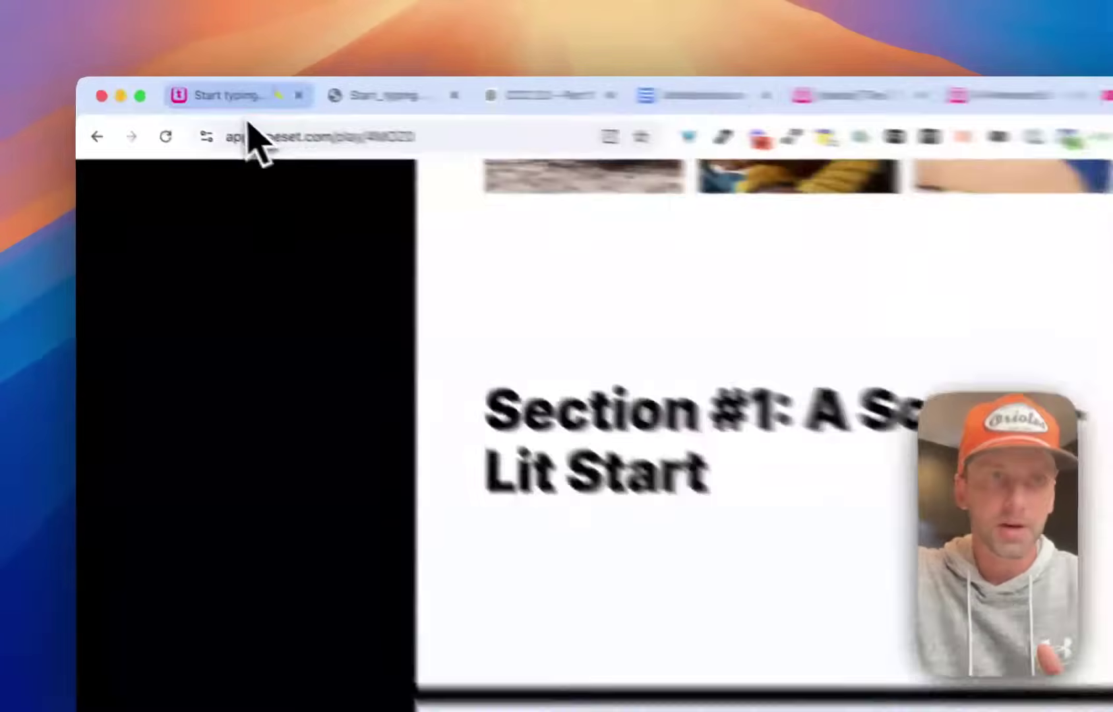
{"action": "left_click", "coordinate": [178, 89]}
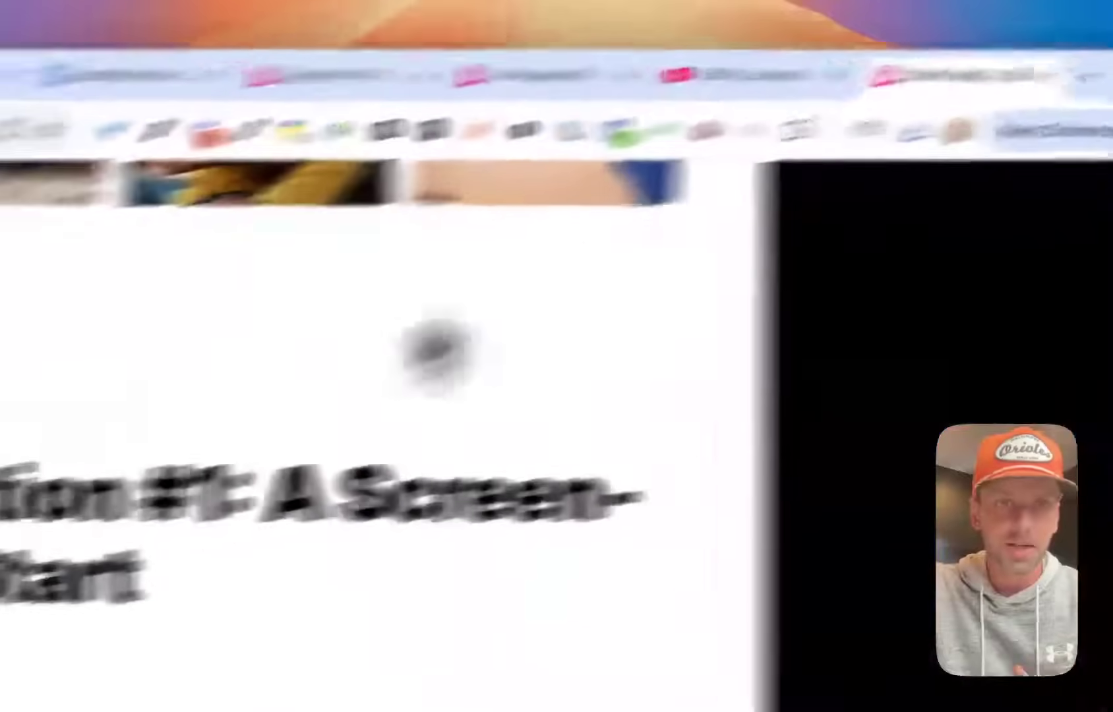
{"action": "scroll", "coordinate": [641, 507], "scroll_direction": "up", "scroll_amount": 8}
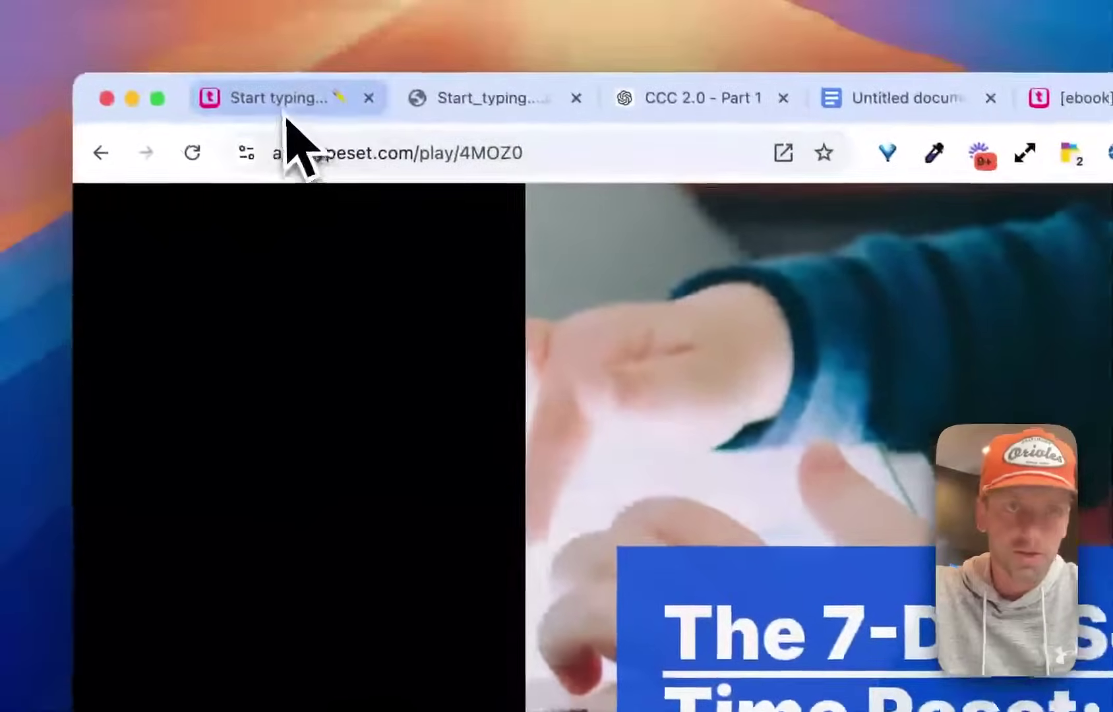
Turn on public link access and add a direct share to the recipient's e-mail requiring Google/Microsoft sign-on.
{"action": "left_click", "coordinate": [283, 111]}
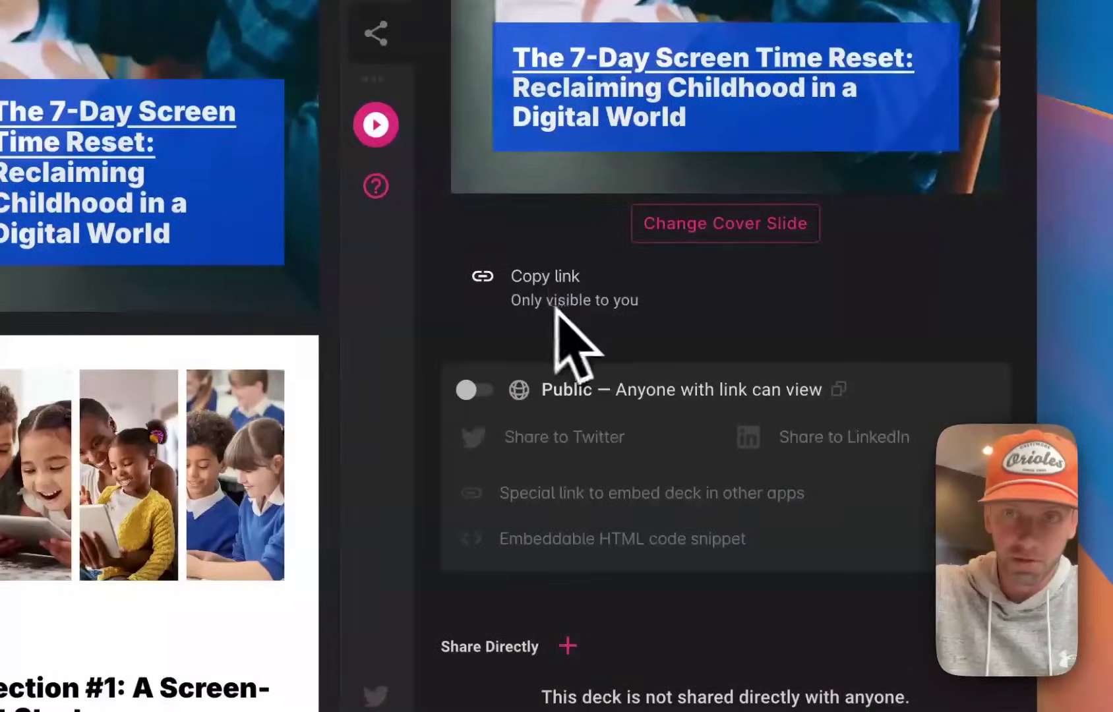
{"action": "left_click", "coordinate": [492, 393]}
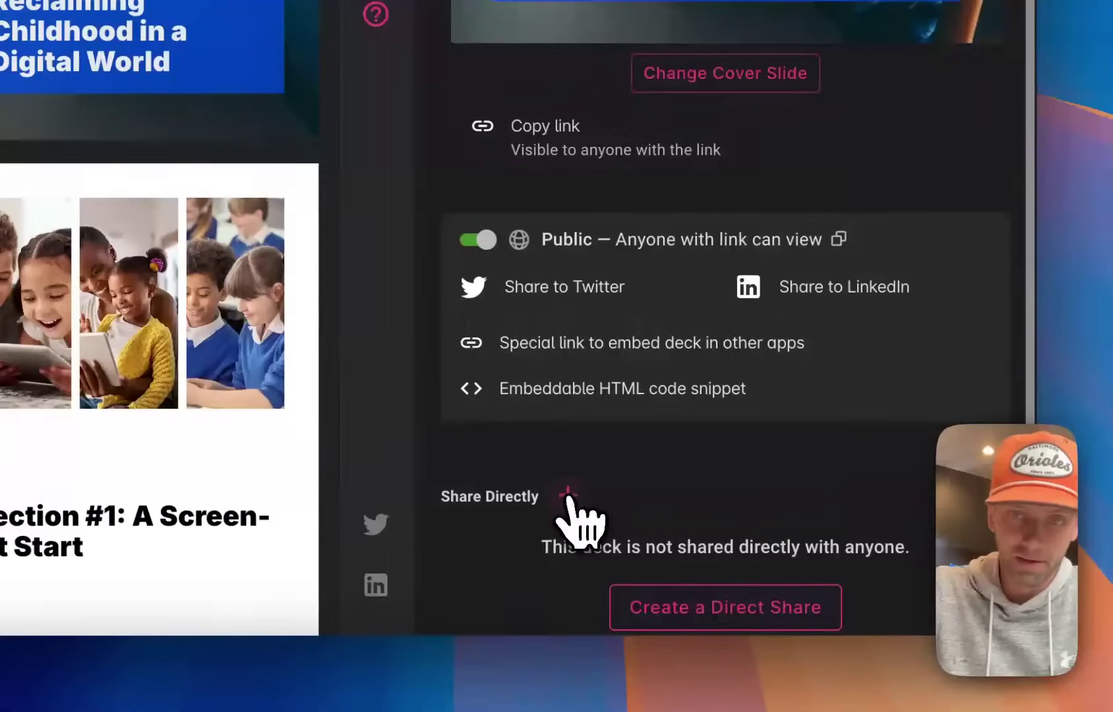
{"action": "left_click", "coordinate": [568, 476]}
{"action": "left_click", "coordinate": [593, 291]}
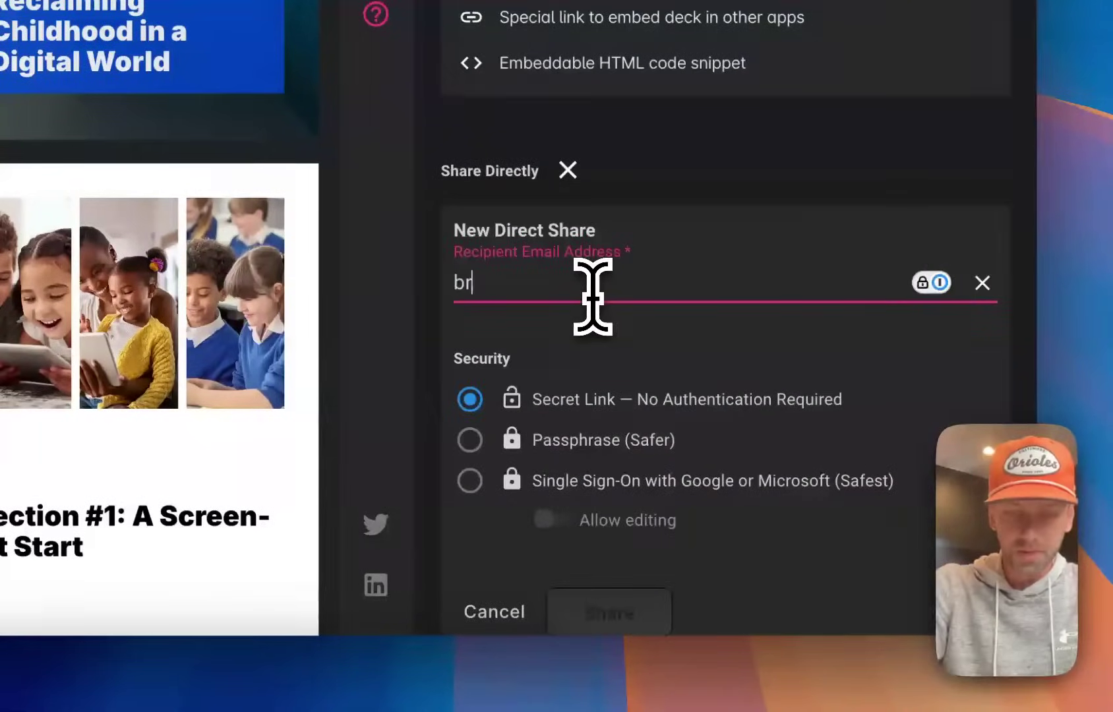
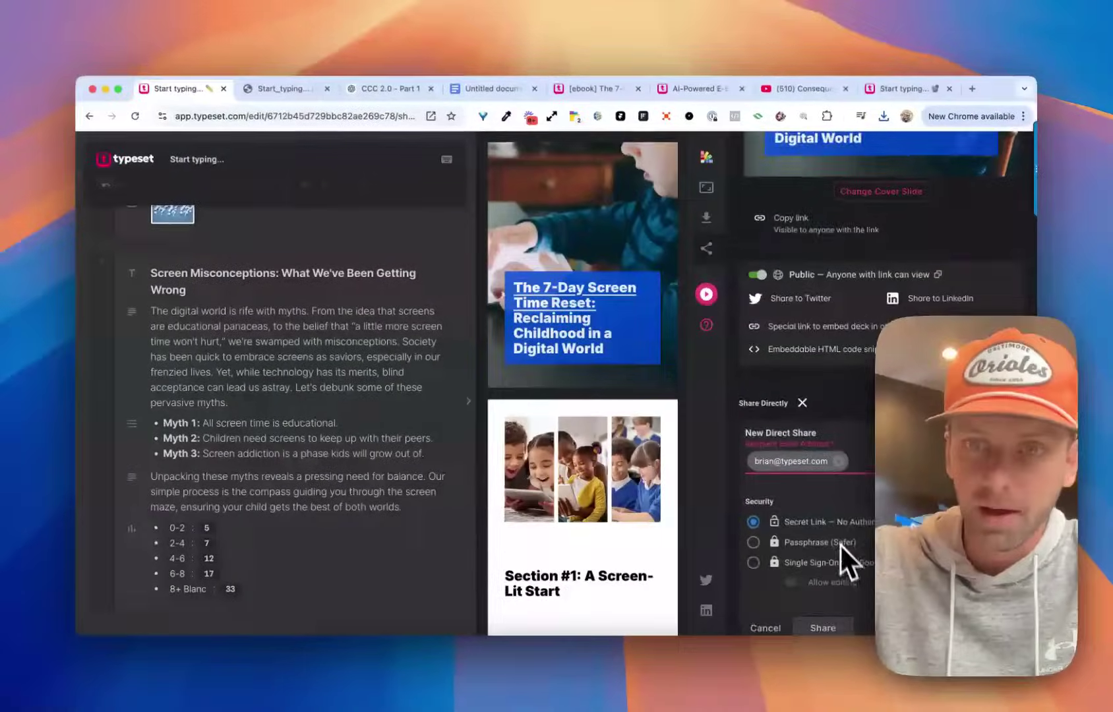
{"action": "scroll", "coordinate": [824, 521], "scroll_direction": "down", "scroll_amount": 1}
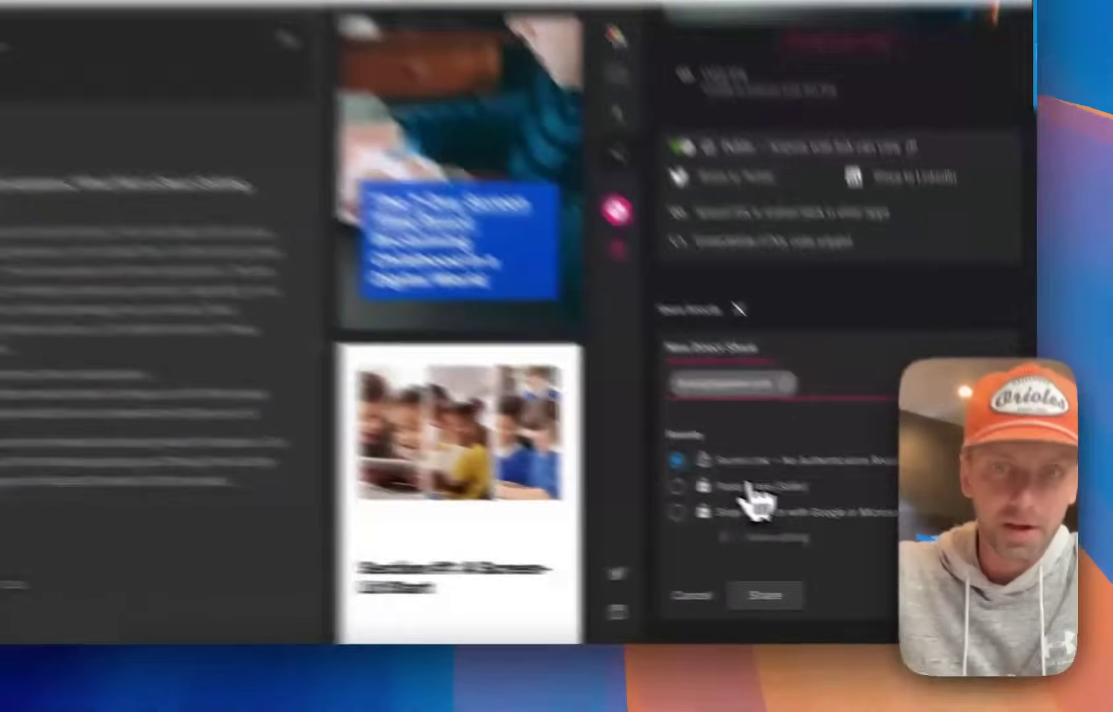
{"action": "left_click", "coordinate": [812, 511]}
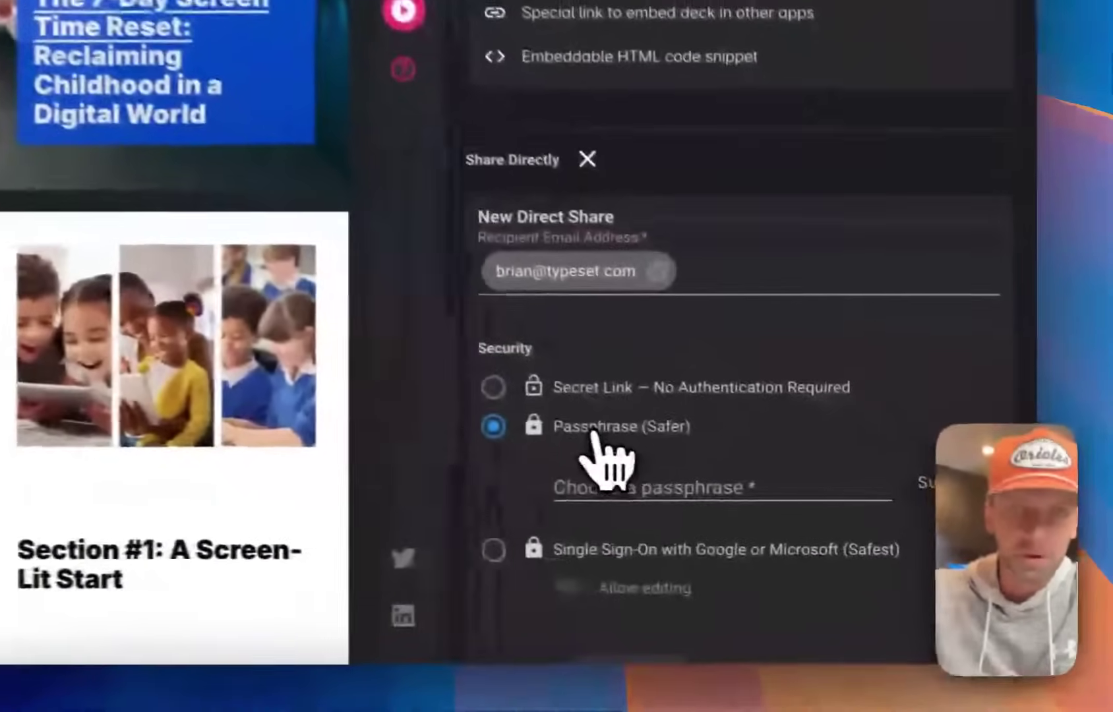
{"action": "left_click", "coordinate": [578, 549]}
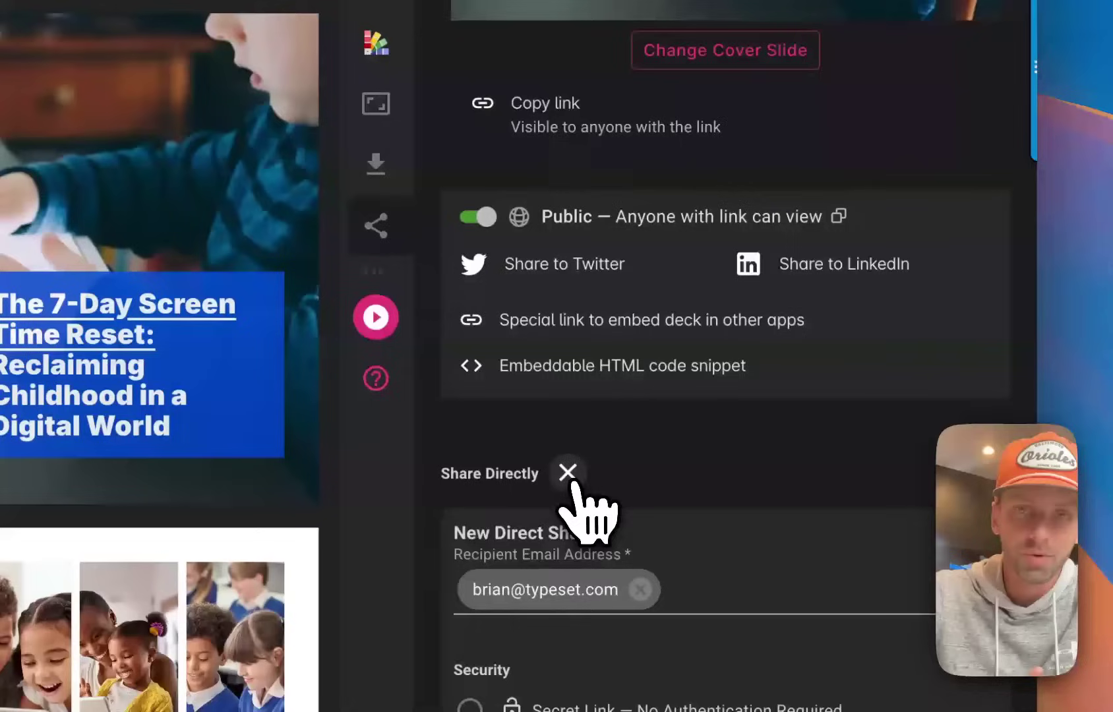
{"action": "scroll", "coordinate": [579, 154], "scroll_direction": "up", "scroll_amount": 5}
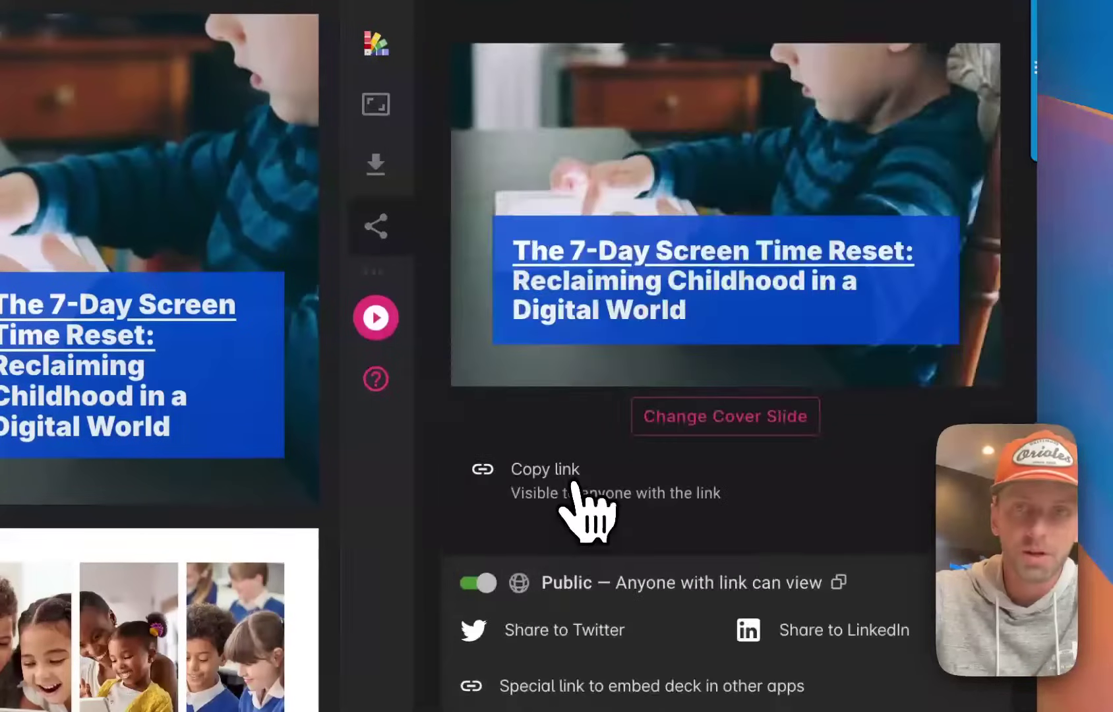
{"action": "scroll", "coordinate": [649, 527], "scroll_direction": "up", "scroll_amount": 2}
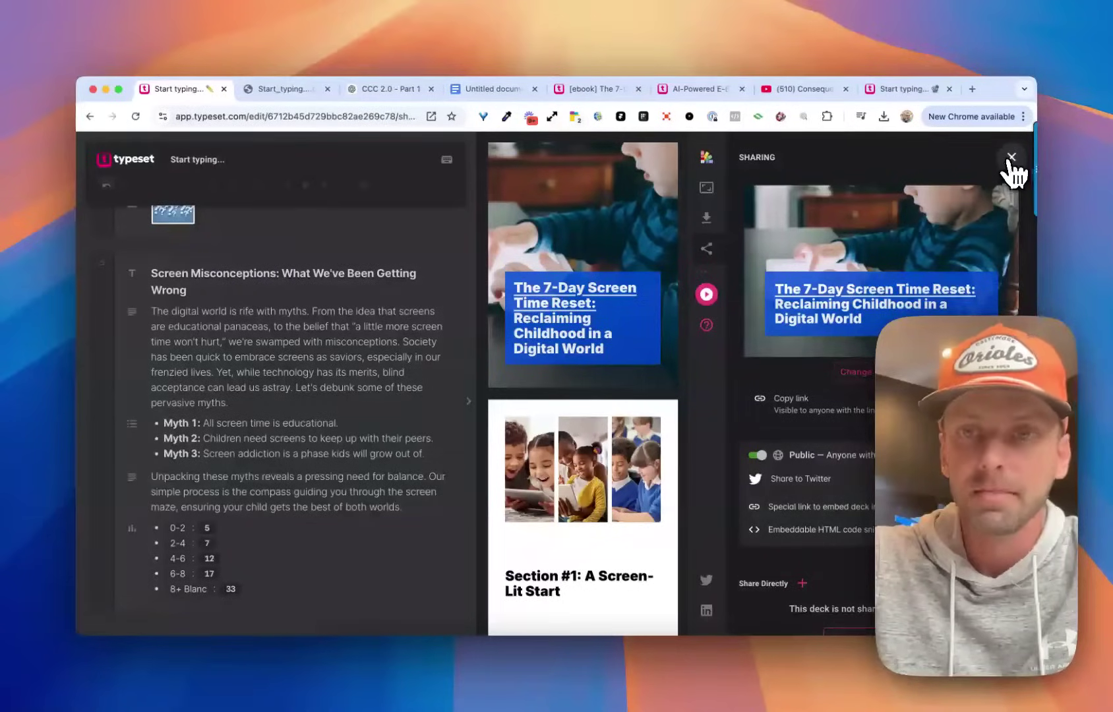
Close the Sharing panel and check the e-book's public play page.
{"action": "left_click", "coordinate": [1011, 158]}
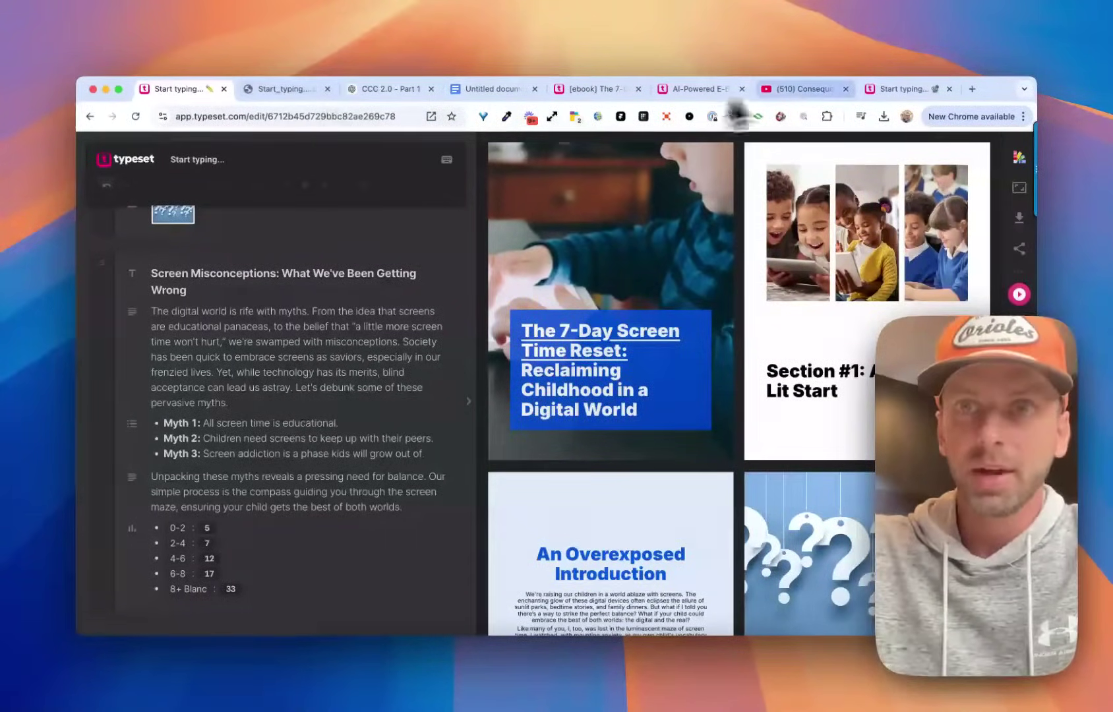
{"action": "left_click", "coordinate": [883, 89]}
{"action": "scroll", "coordinate": [466, 314], "scroll_direction": "up", "scroll_amount": 3}
{"action": "scroll", "coordinate": [466, 315], "scroll_direction": "down", "scroll_amount": 7}
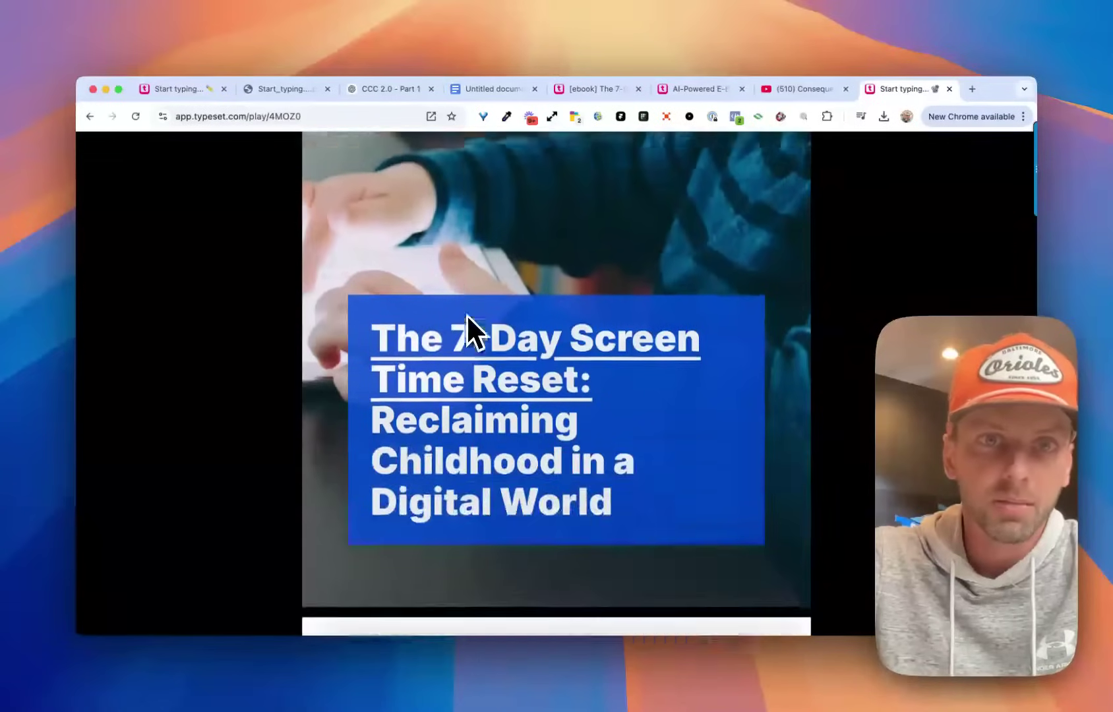
{"action": "scroll", "coordinate": [467, 315], "scroll_direction": "up", "scroll_amount": 7}
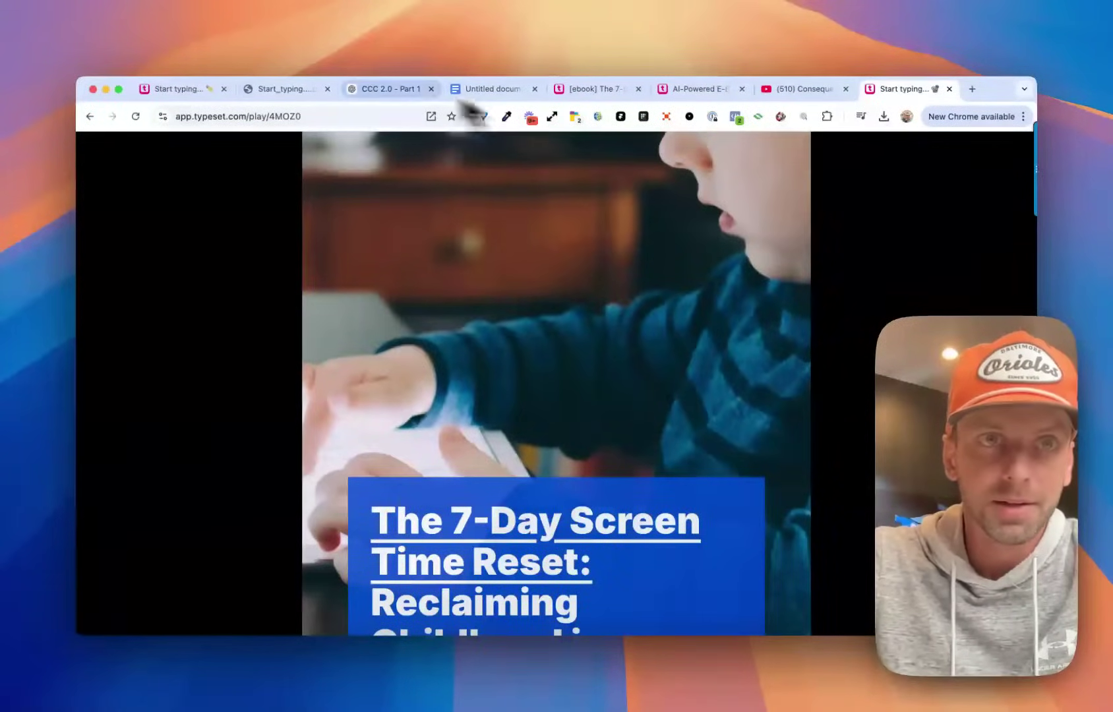
Check the exported PDF tab, then return to the e-book editor.
{"action": "left_click", "coordinate": [267, 89]}
{"action": "scroll", "coordinate": [333, 318], "scroll_direction": "down", "scroll_amount": 5}
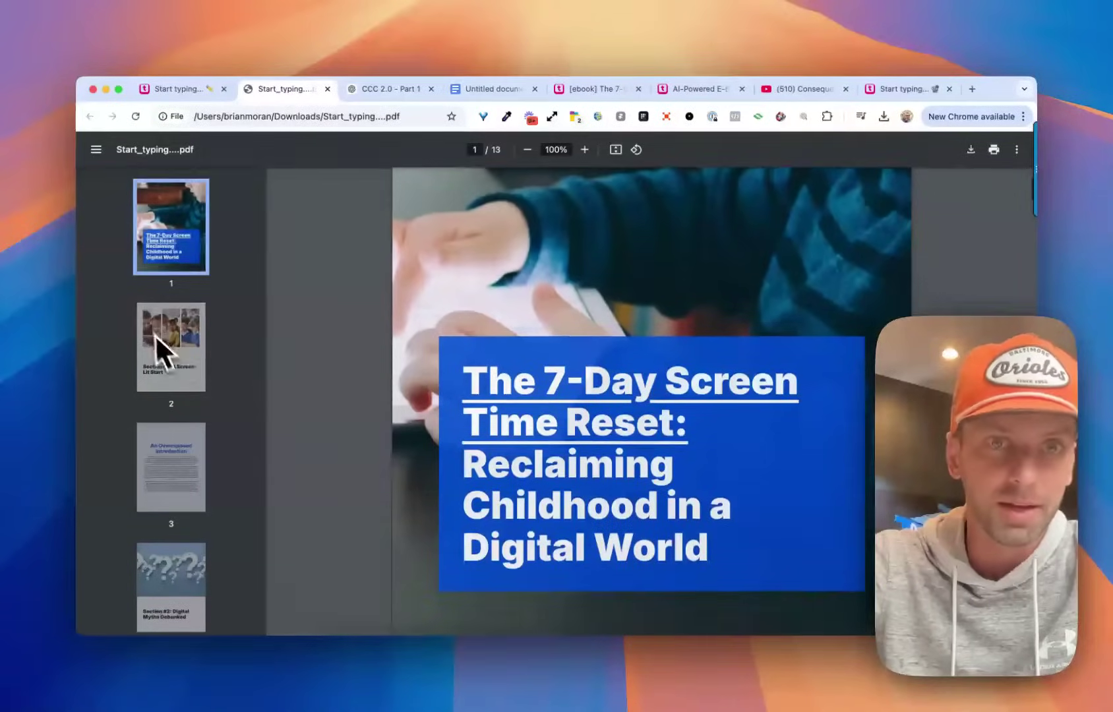
{"action": "scroll", "coordinate": [489, 333], "scroll_direction": "up", "scroll_amount": 3}
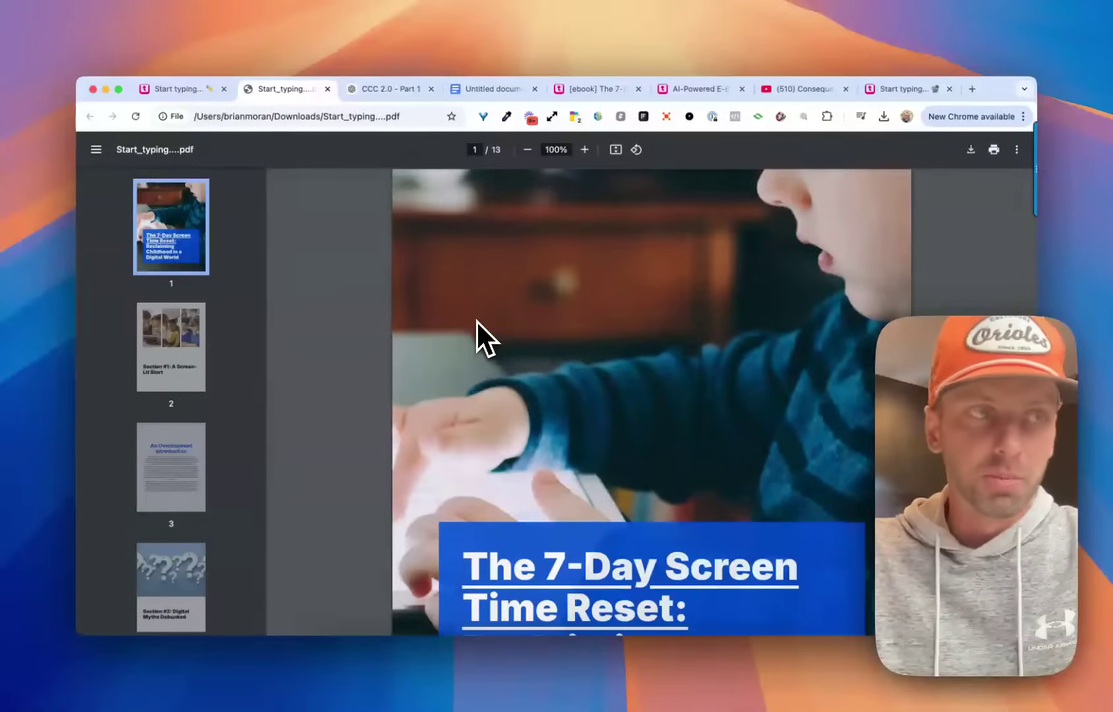
{"action": "left_click", "coordinate": [183, 91]}
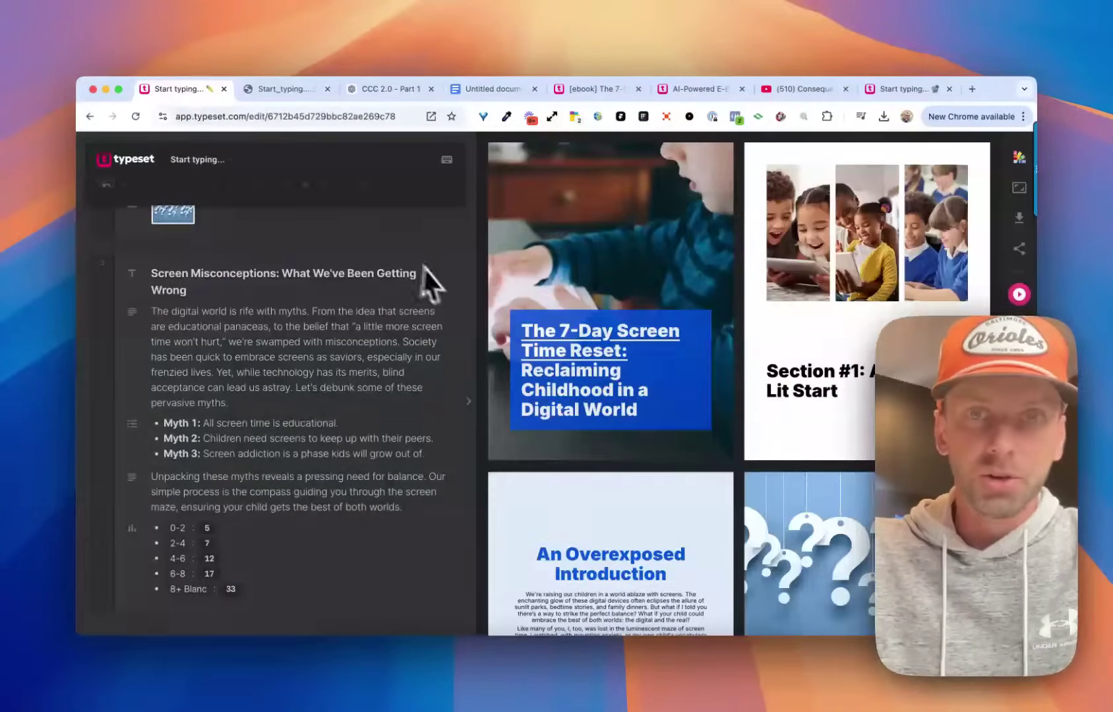
{"action": "scroll", "coordinate": [354, 267], "scroll_direction": "up", "scroll_amount": 15}
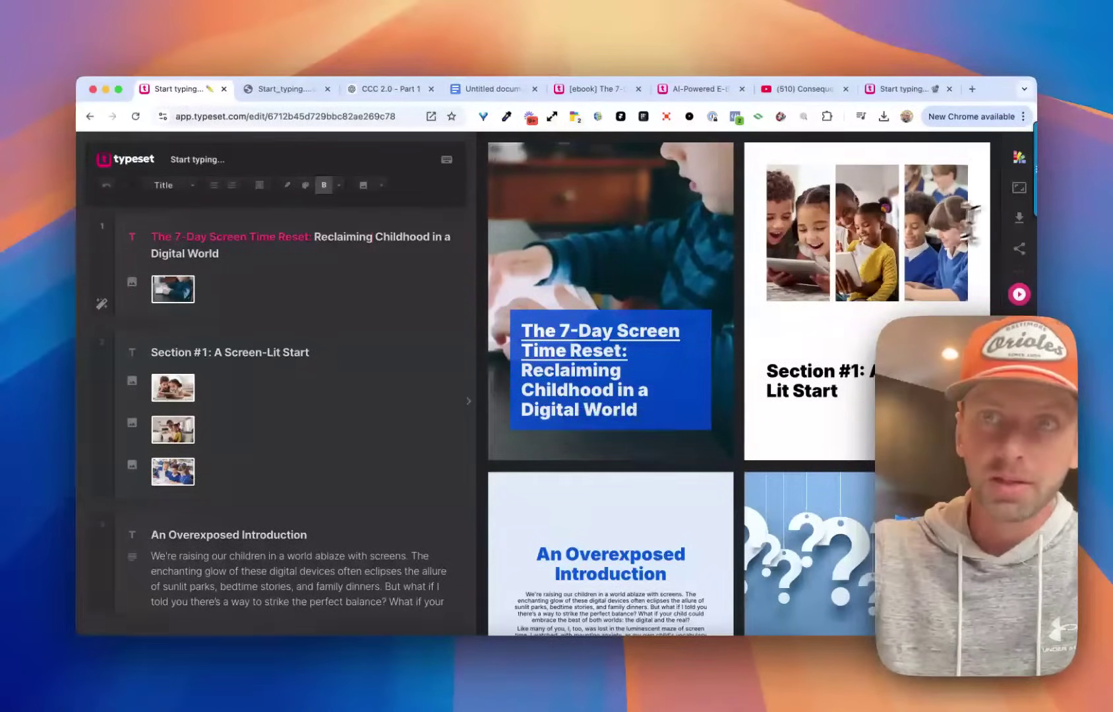
{"action": "left_click", "coordinate": [1020, 190]}
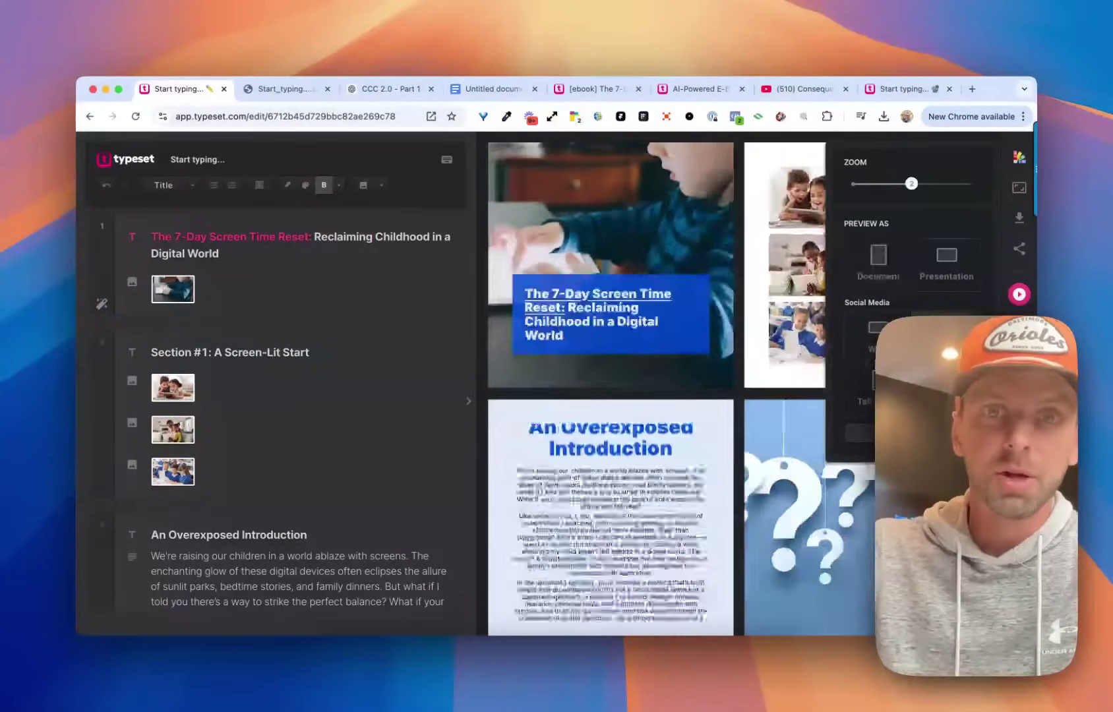
{"action": "left_click", "coordinate": [944, 271]}
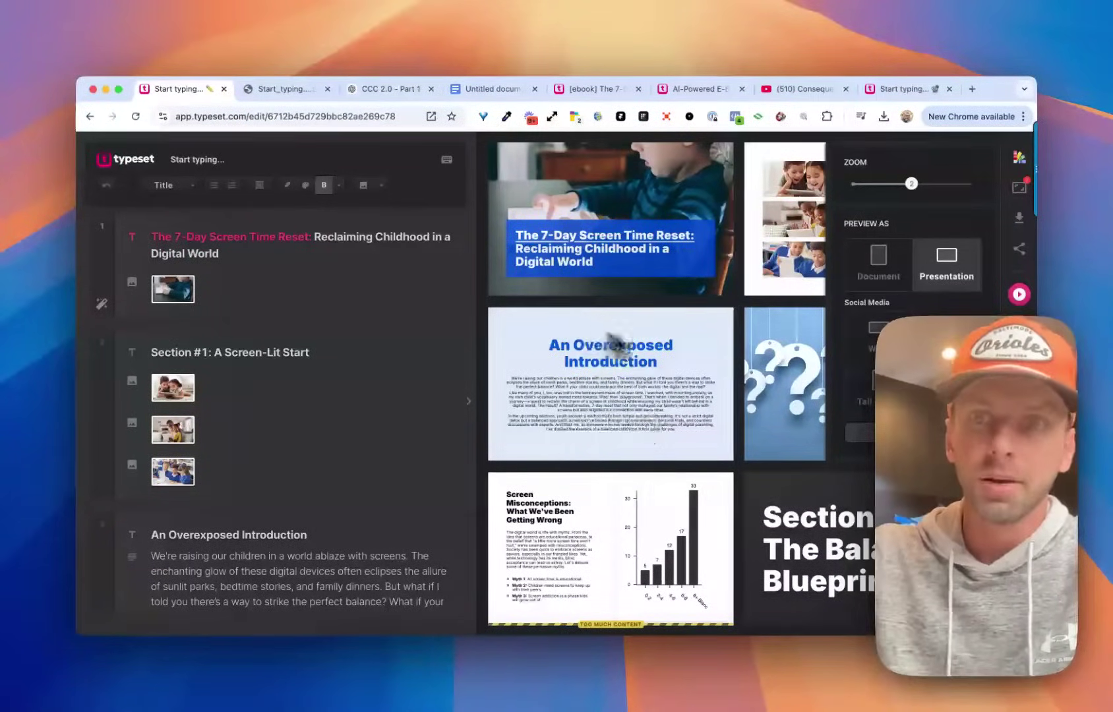
{"action": "left_click", "coordinate": [861, 393]}
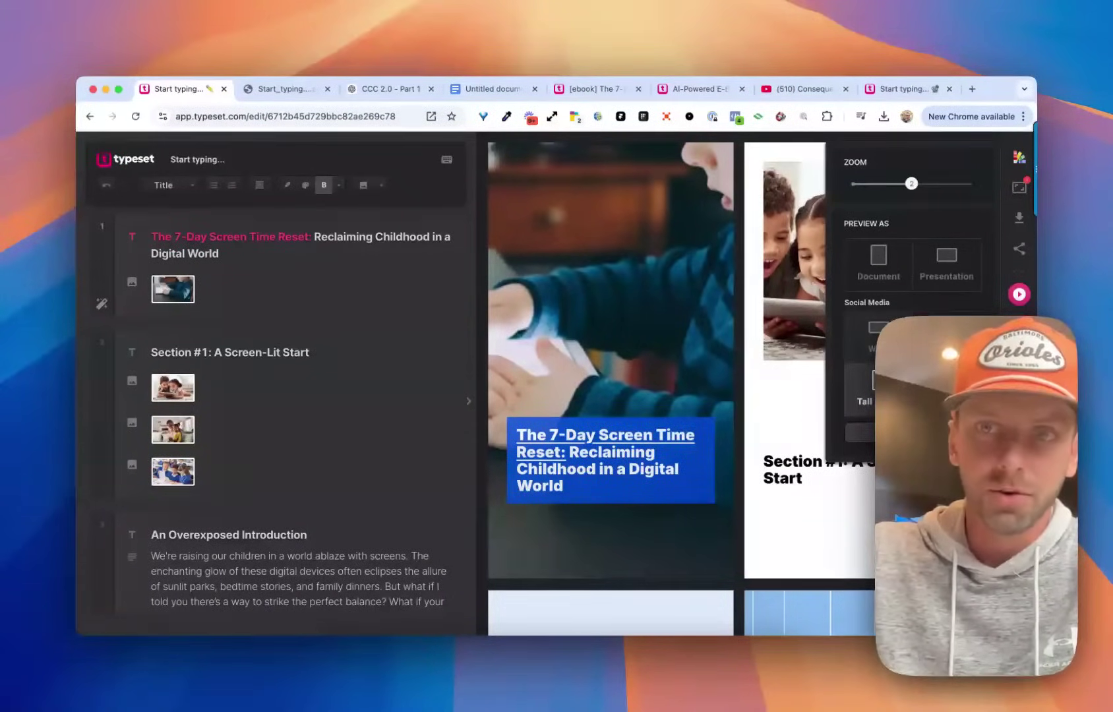
{"action": "left_click", "coordinate": [872, 262]}
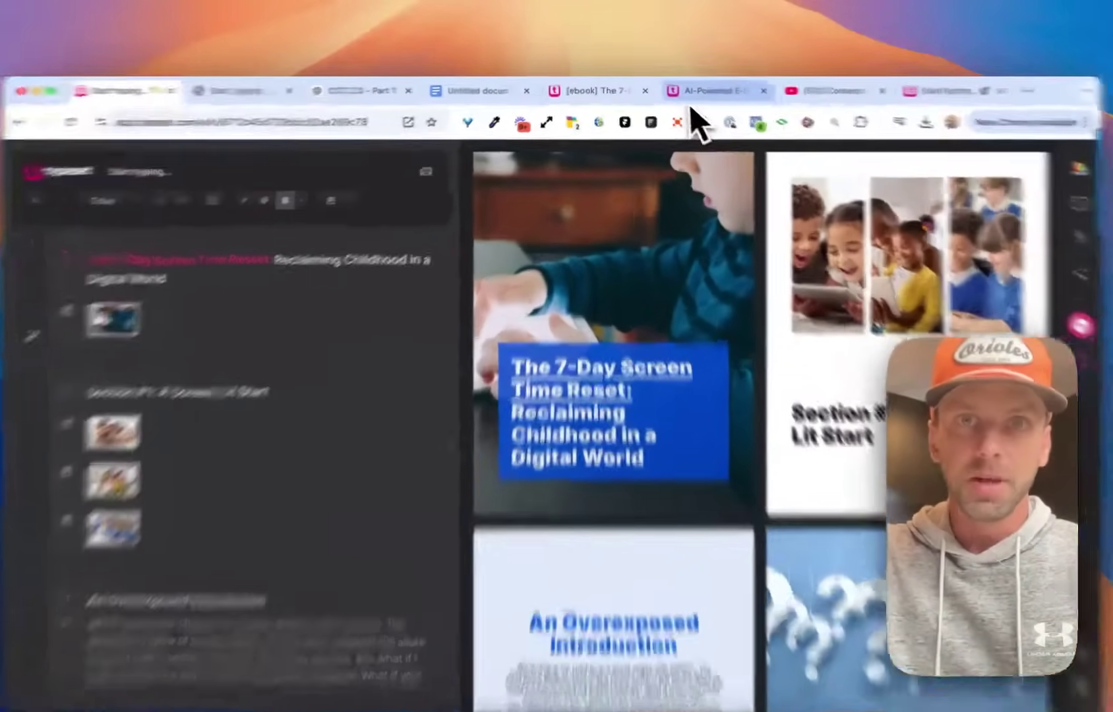
Review the AI-Powered E-book sales page down to its Special Bonus offer text.
{"action": "left_click", "coordinate": [701, 89]}
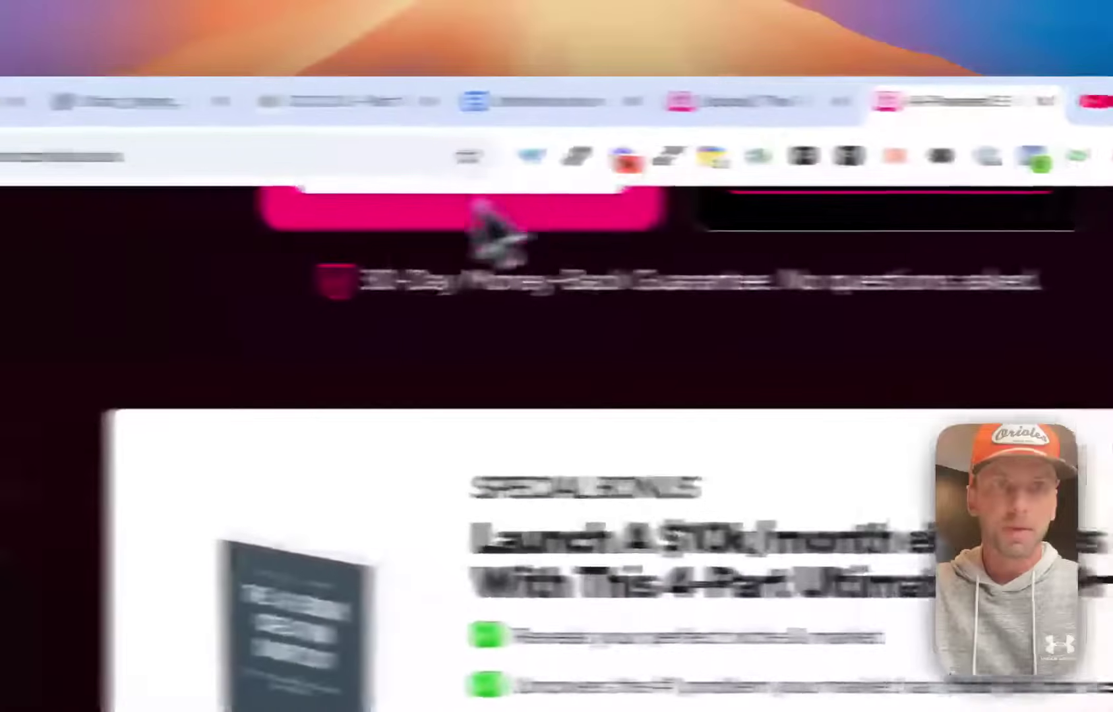
{"action": "scroll", "coordinate": [359, 265], "scroll_direction": "down", "scroll_amount": 5}
{"action": "scroll", "coordinate": [746, 422], "scroll_direction": "up", "scroll_amount": 20}
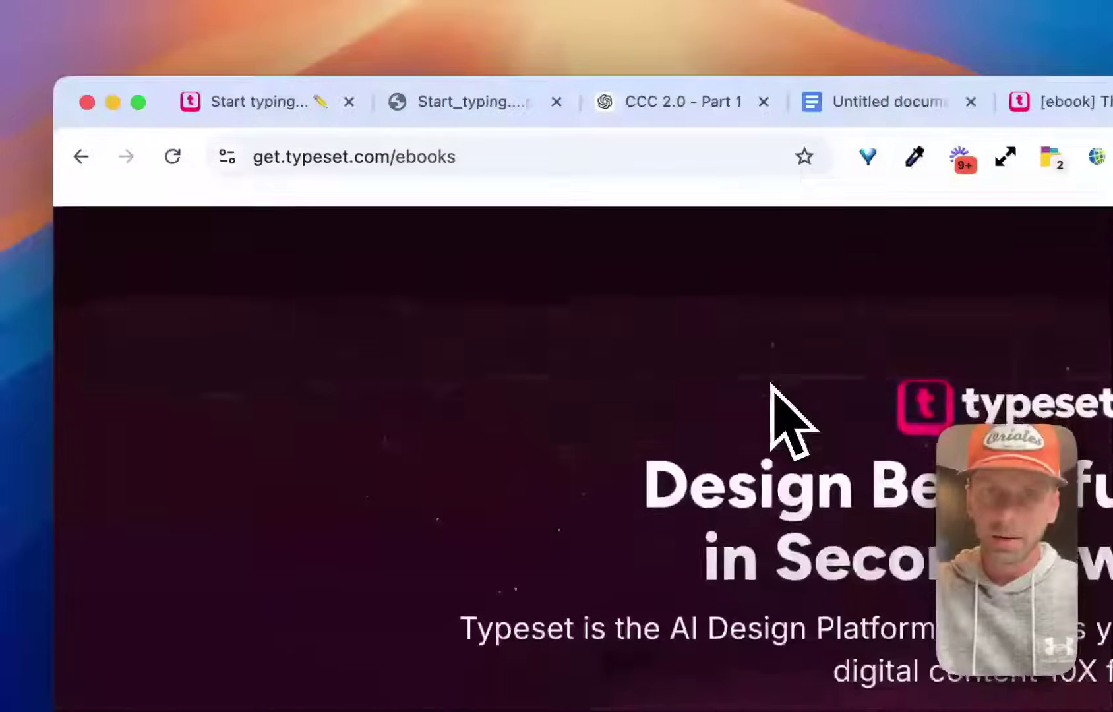
{"action": "left_click", "coordinate": [513, 156]}
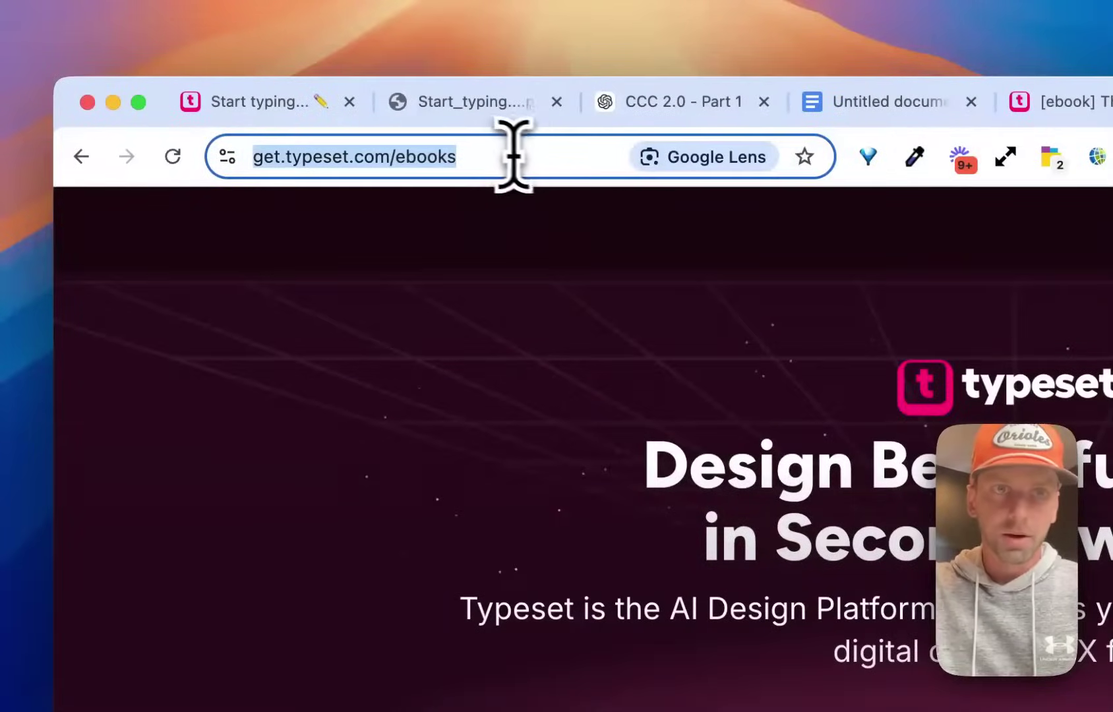
{"action": "left_click", "coordinate": [385, 448]}
{"action": "scroll", "coordinate": [666, 510], "scroll_direction": "down", "scroll_amount": 5}
{"action": "scroll", "coordinate": [547, 445], "scroll_direction": "down", "scroll_amount": 15}
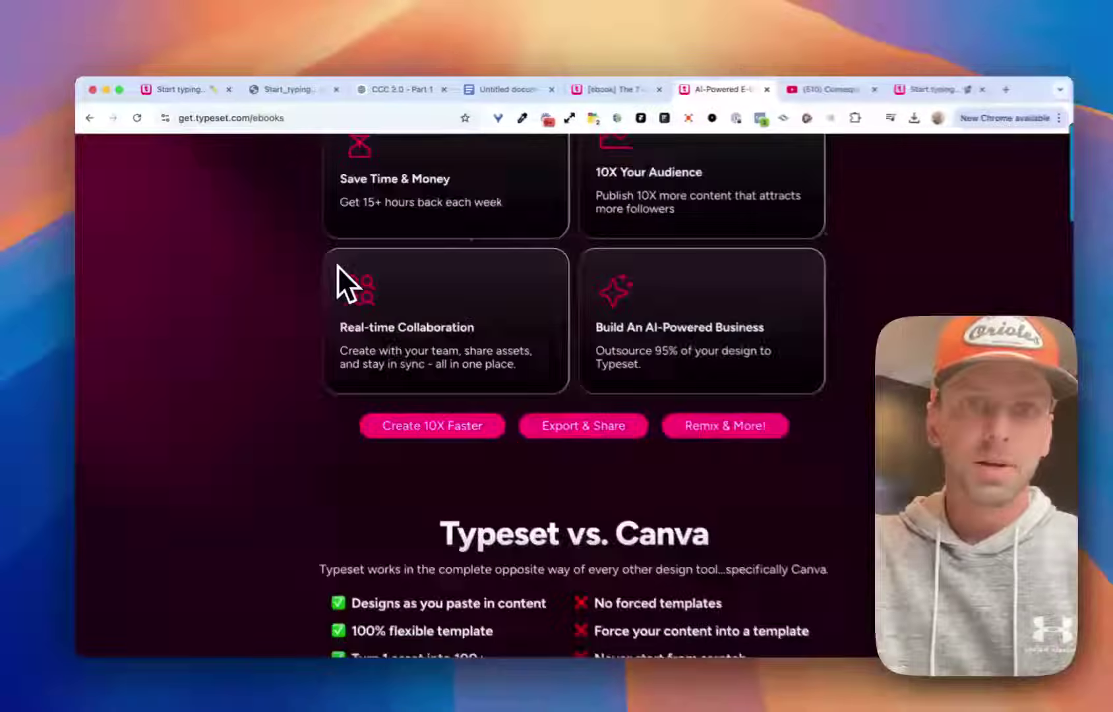
{"action": "scroll", "coordinate": [336, 265], "scroll_direction": "down", "scroll_amount": 15}
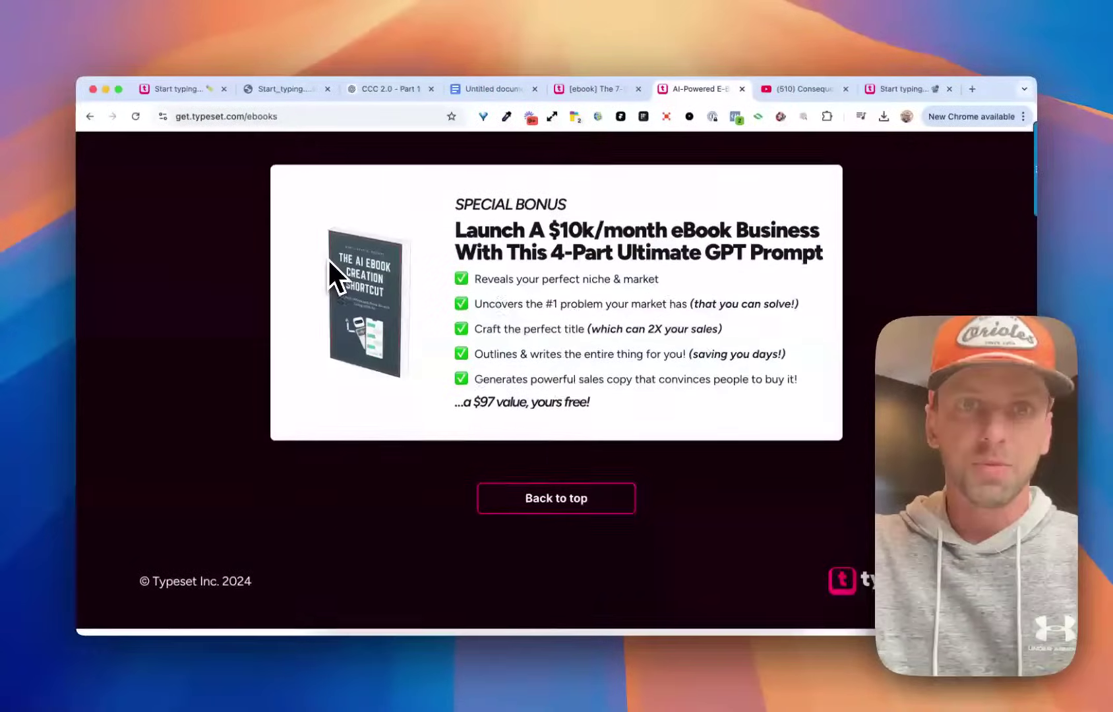
{"action": "left_click_drag", "start_coordinate": [464, 203], "coordinate": [720, 407]}
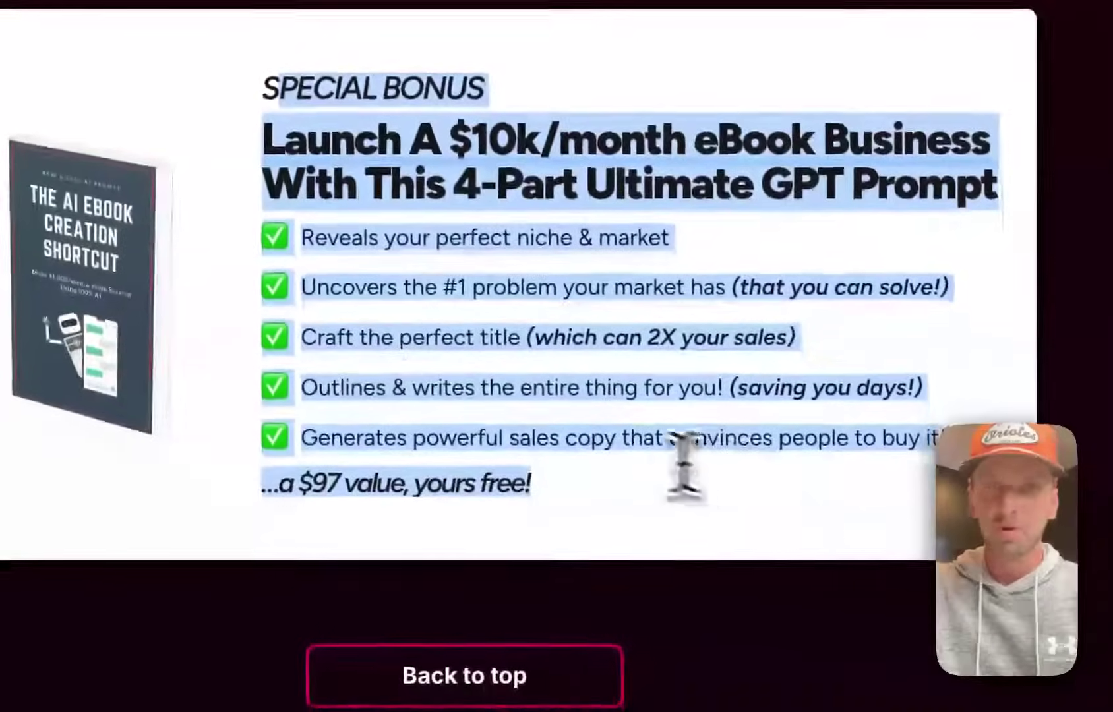
{"action": "left_click", "coordinate": [594, 467]}
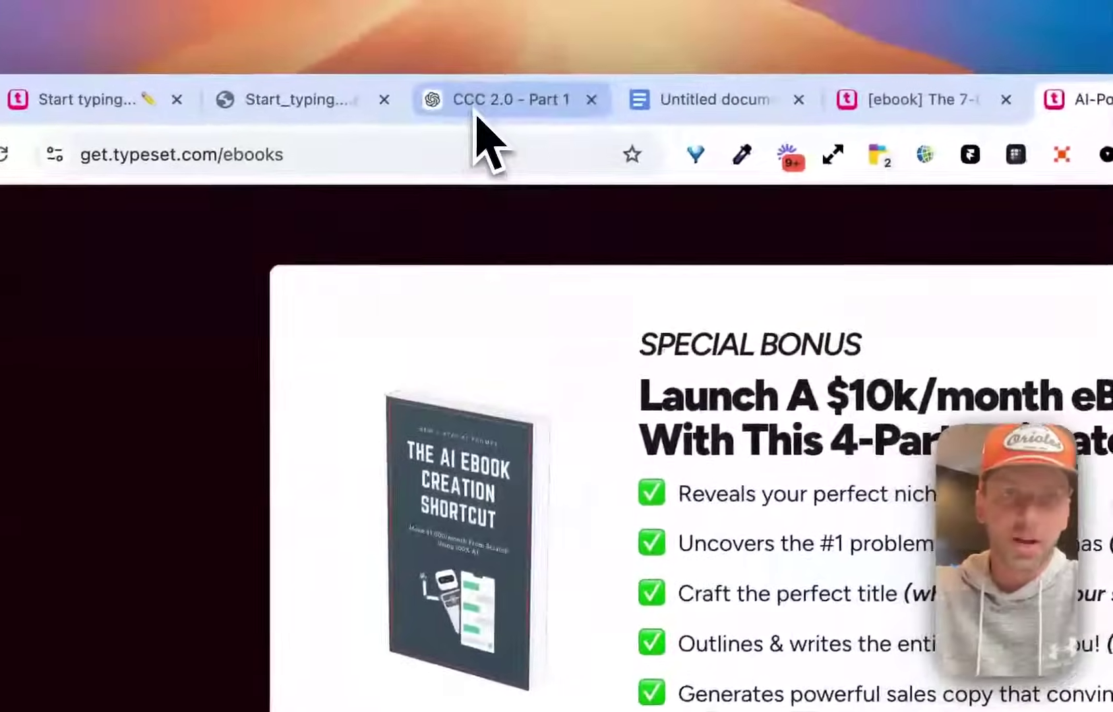
Bring up the CCC 2.0 ChatGPT conversation holding the e-book prompt.
{"action": "left_click", "coordinate": [538, 46]}
{"action": "scroll", "coordinate": [672, 537], "scroll_direction": "up", "scroll_amount": 10}
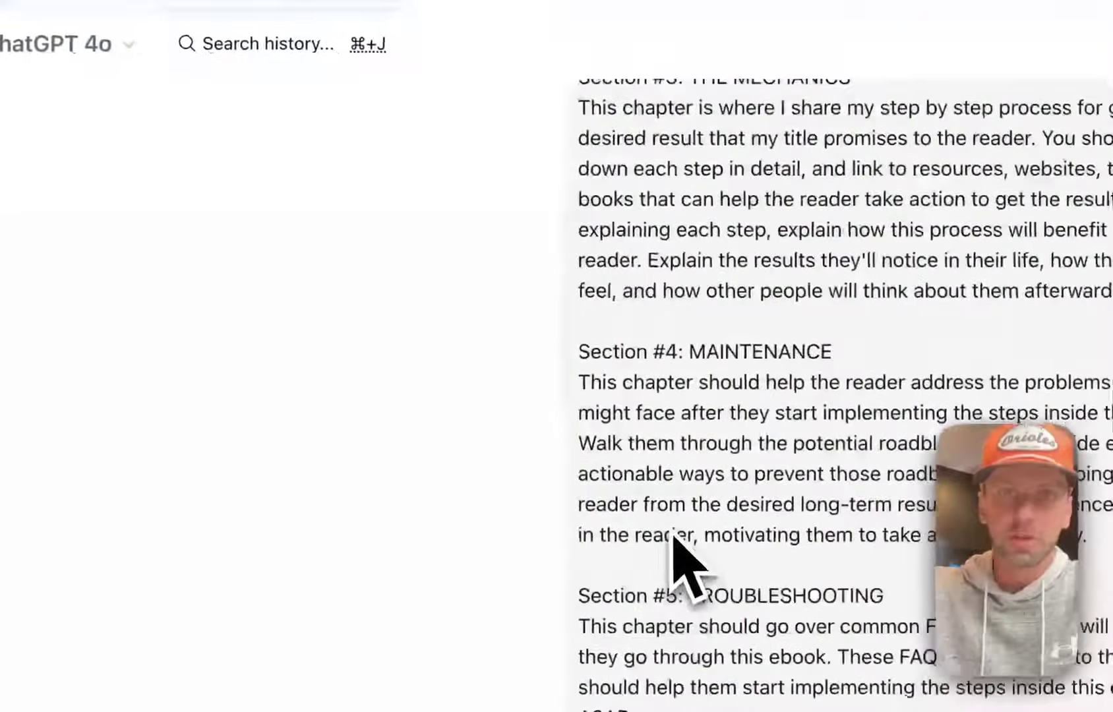
{"action": "scroll", "coordinate": [671, 535], "scroll_direction": "down", "scroll_amount": 12}
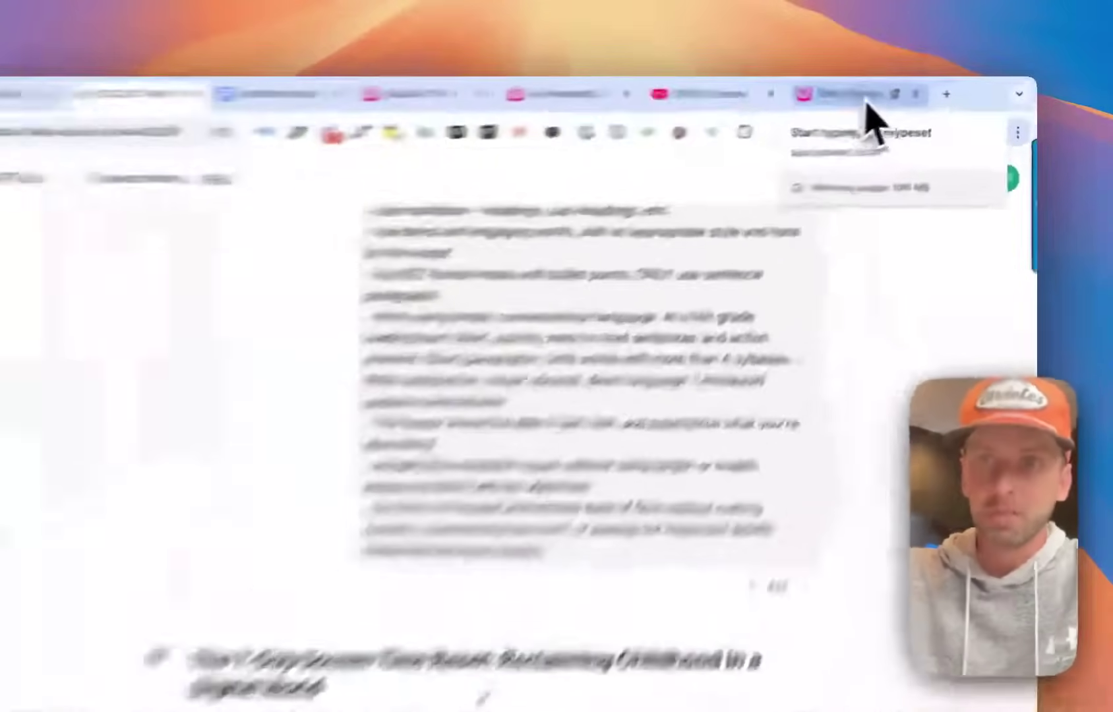
Glance at the public cover page tab, then go back to the Typeset e-book editor.
{"action": "left_click", "coordinate": [903, 88]}
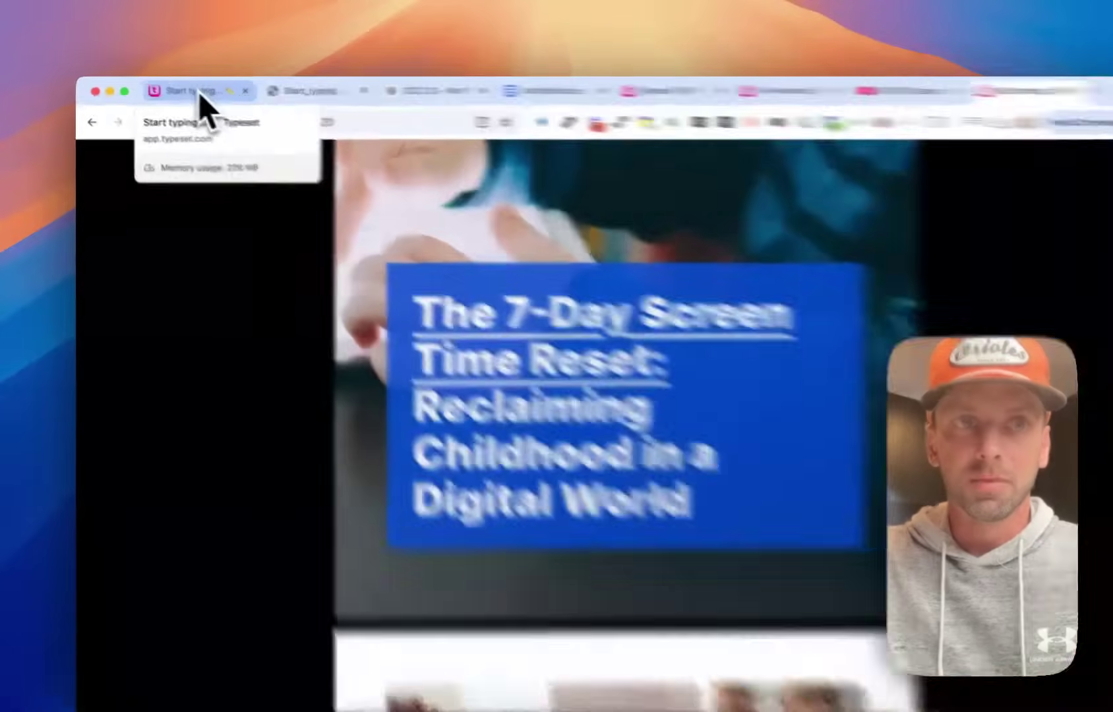
{"action": "left_click", "coordinate": [182, 88]}
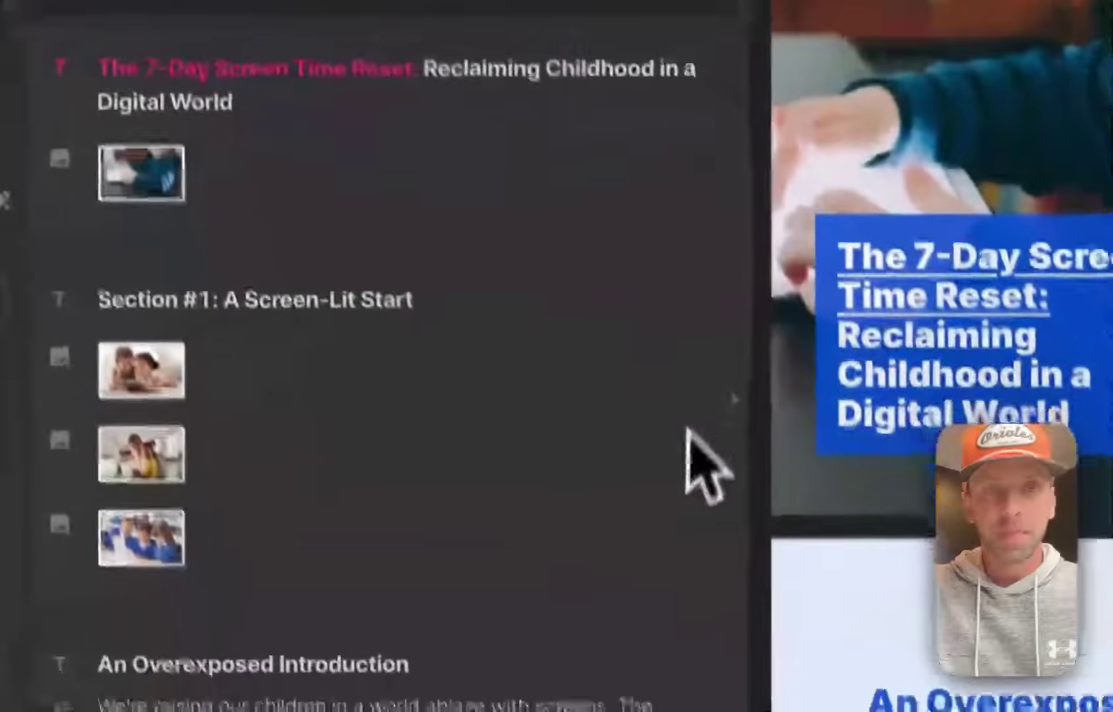